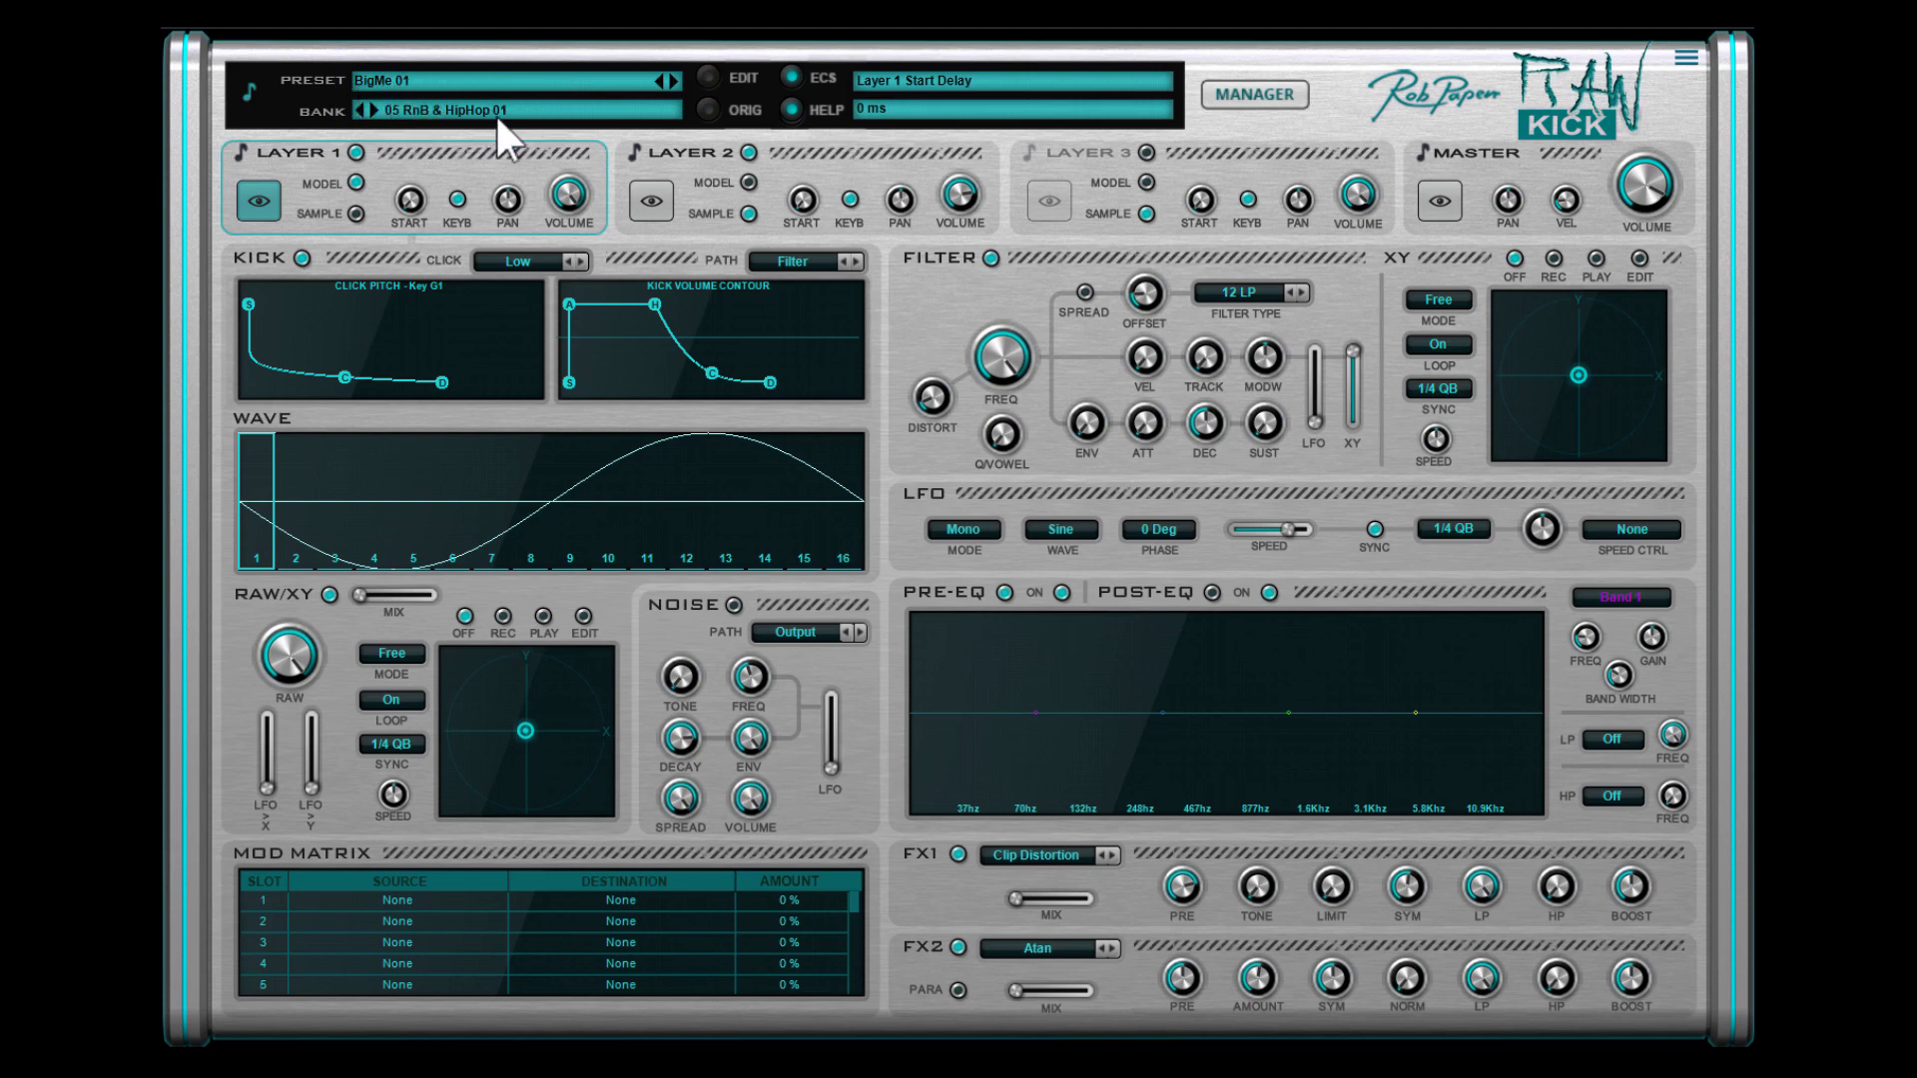
# Browse the preset banks in the manager, select the 05 RnB & HipHop 01 bank, and return to the synth editor
pyautogui.click(1272, 93)
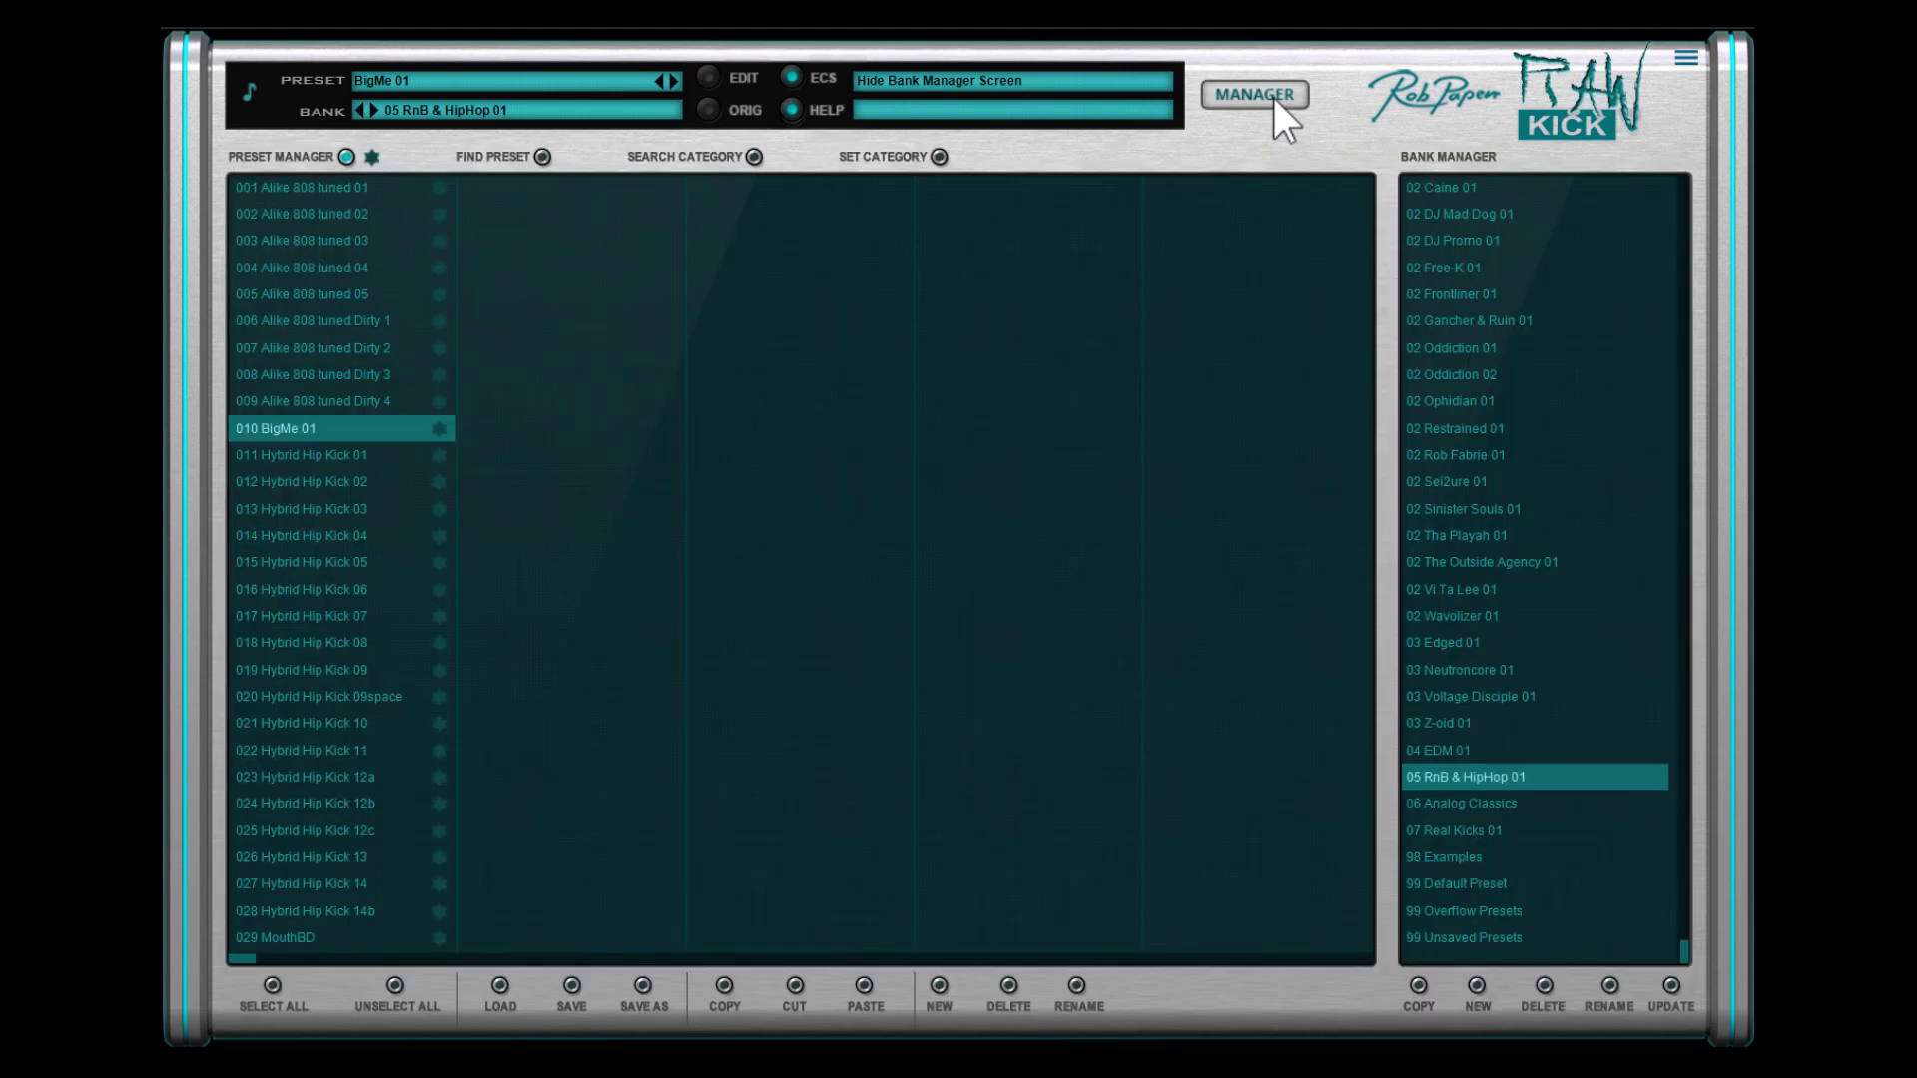
pyautogui.click(1448, 377)
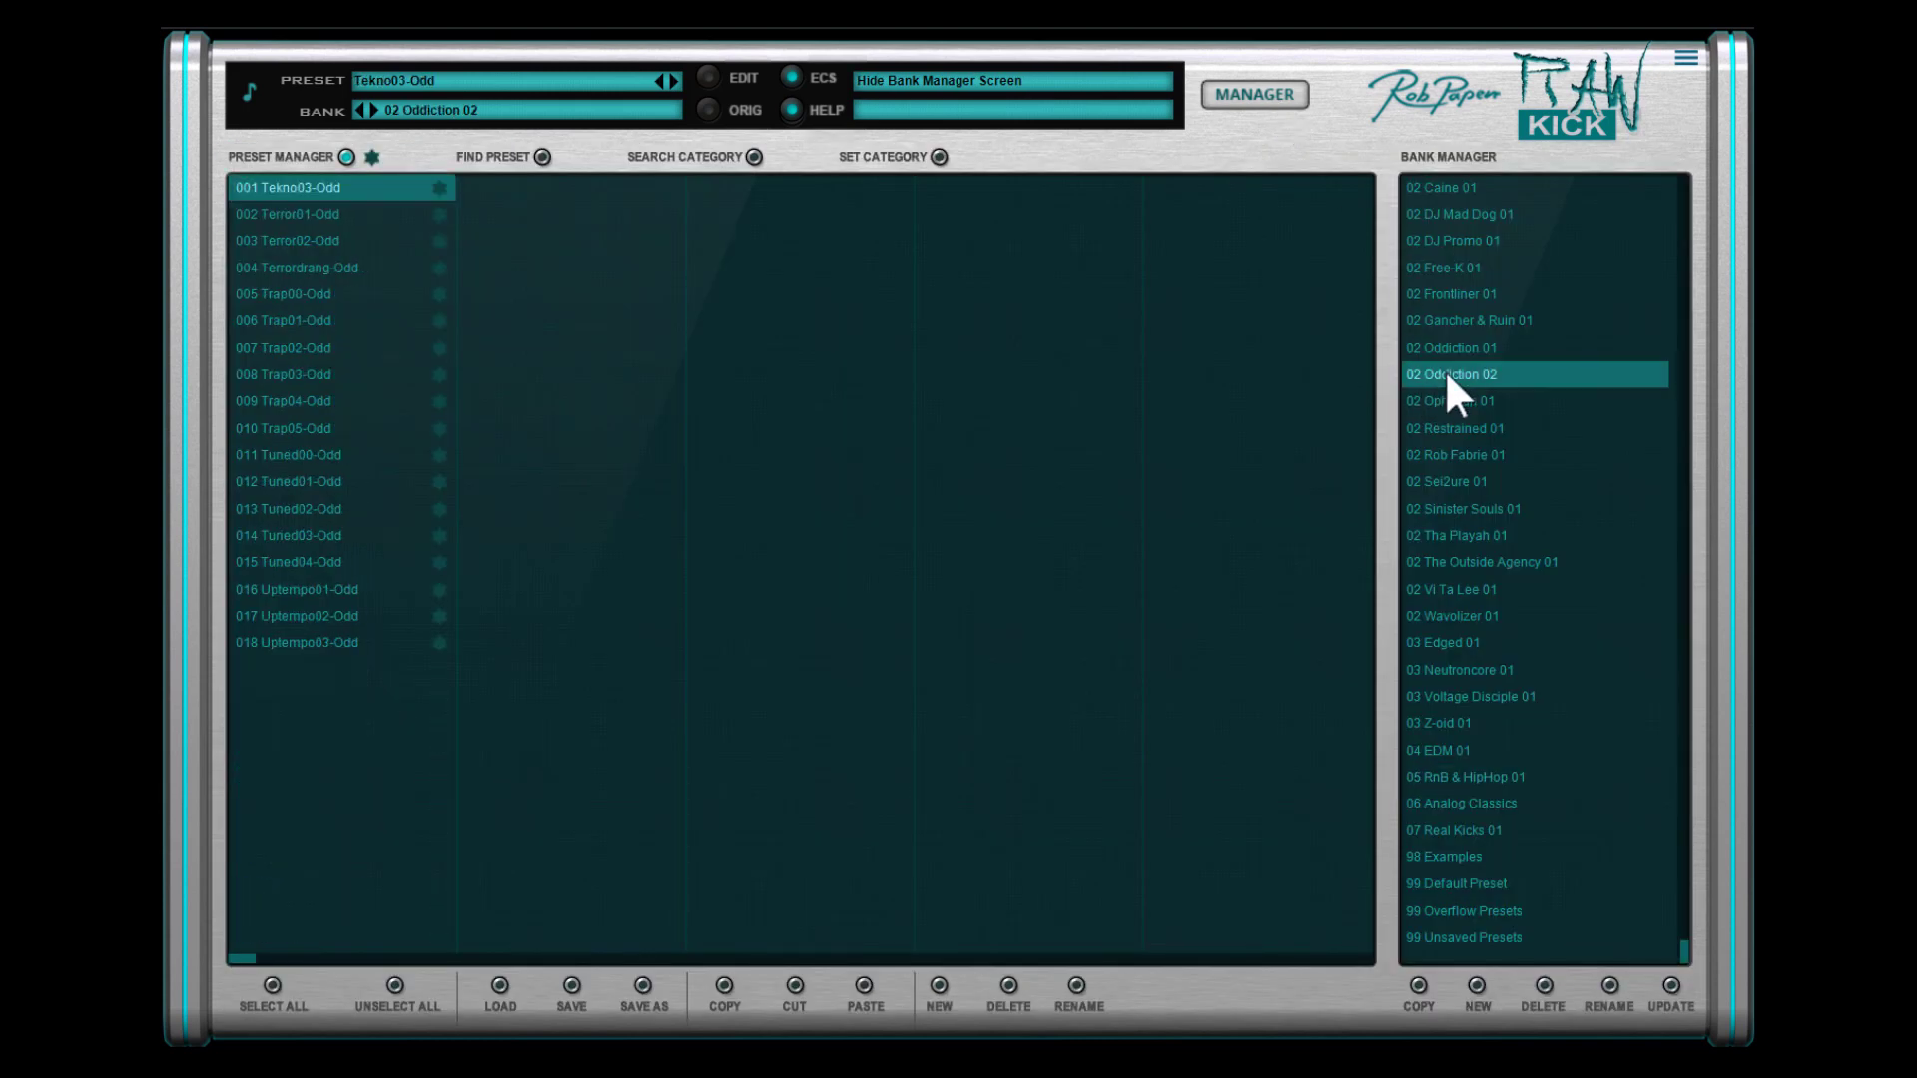
pyautogui.click(1438, 429)
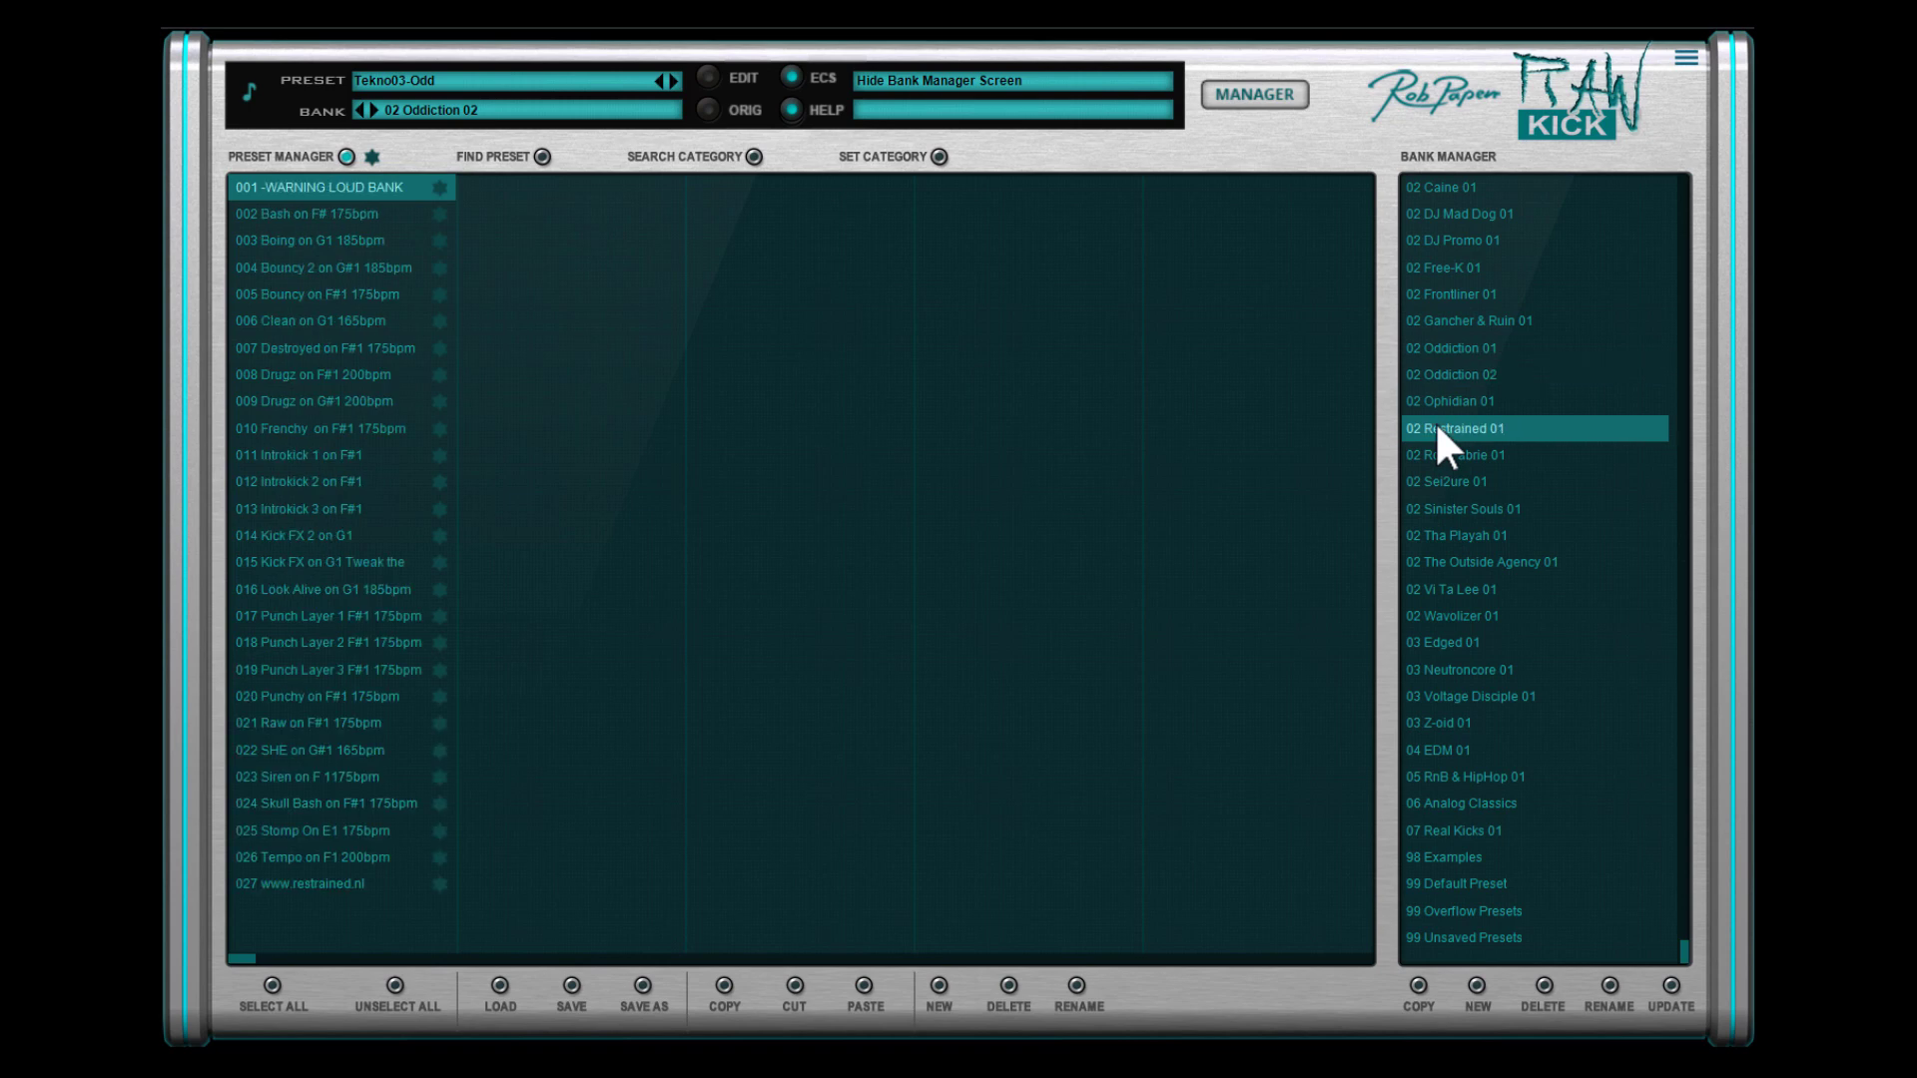
pyautogui.click(1438, 614)
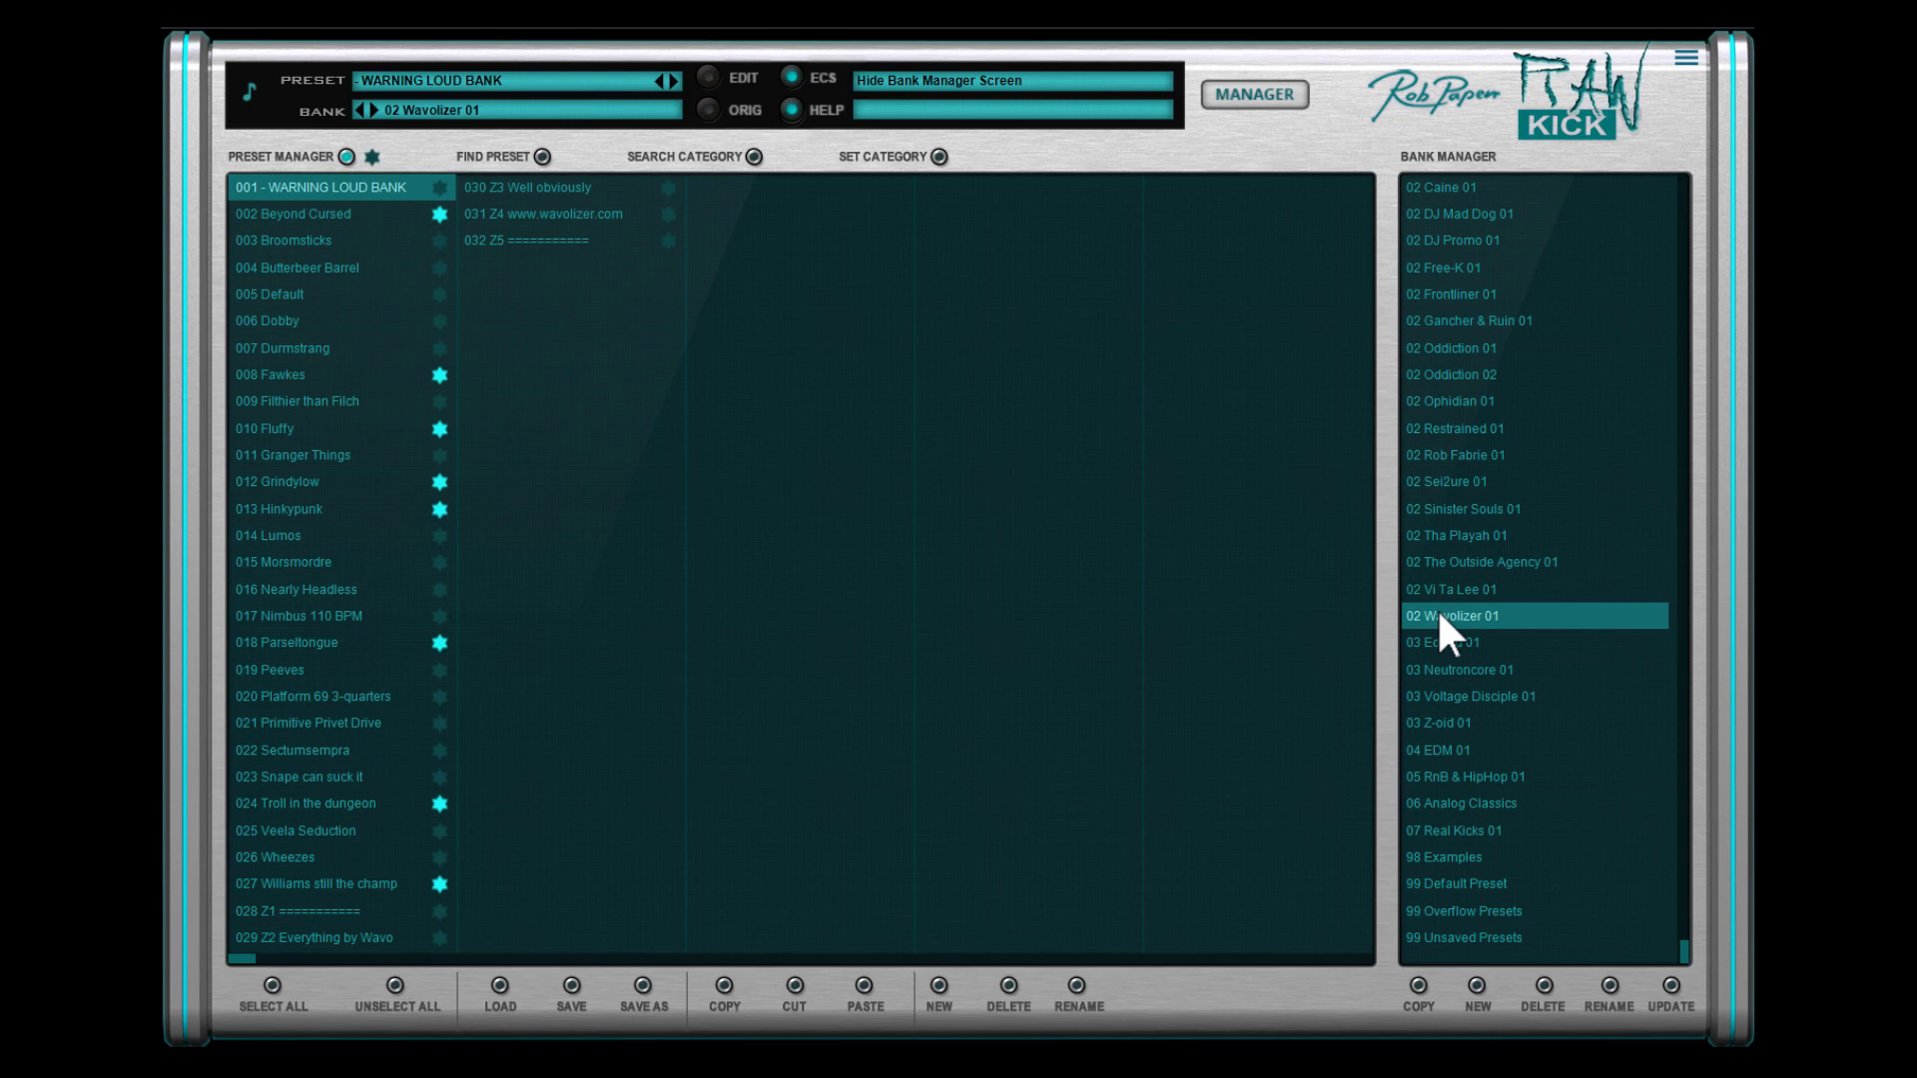
pyautogui.click(1436, 759)
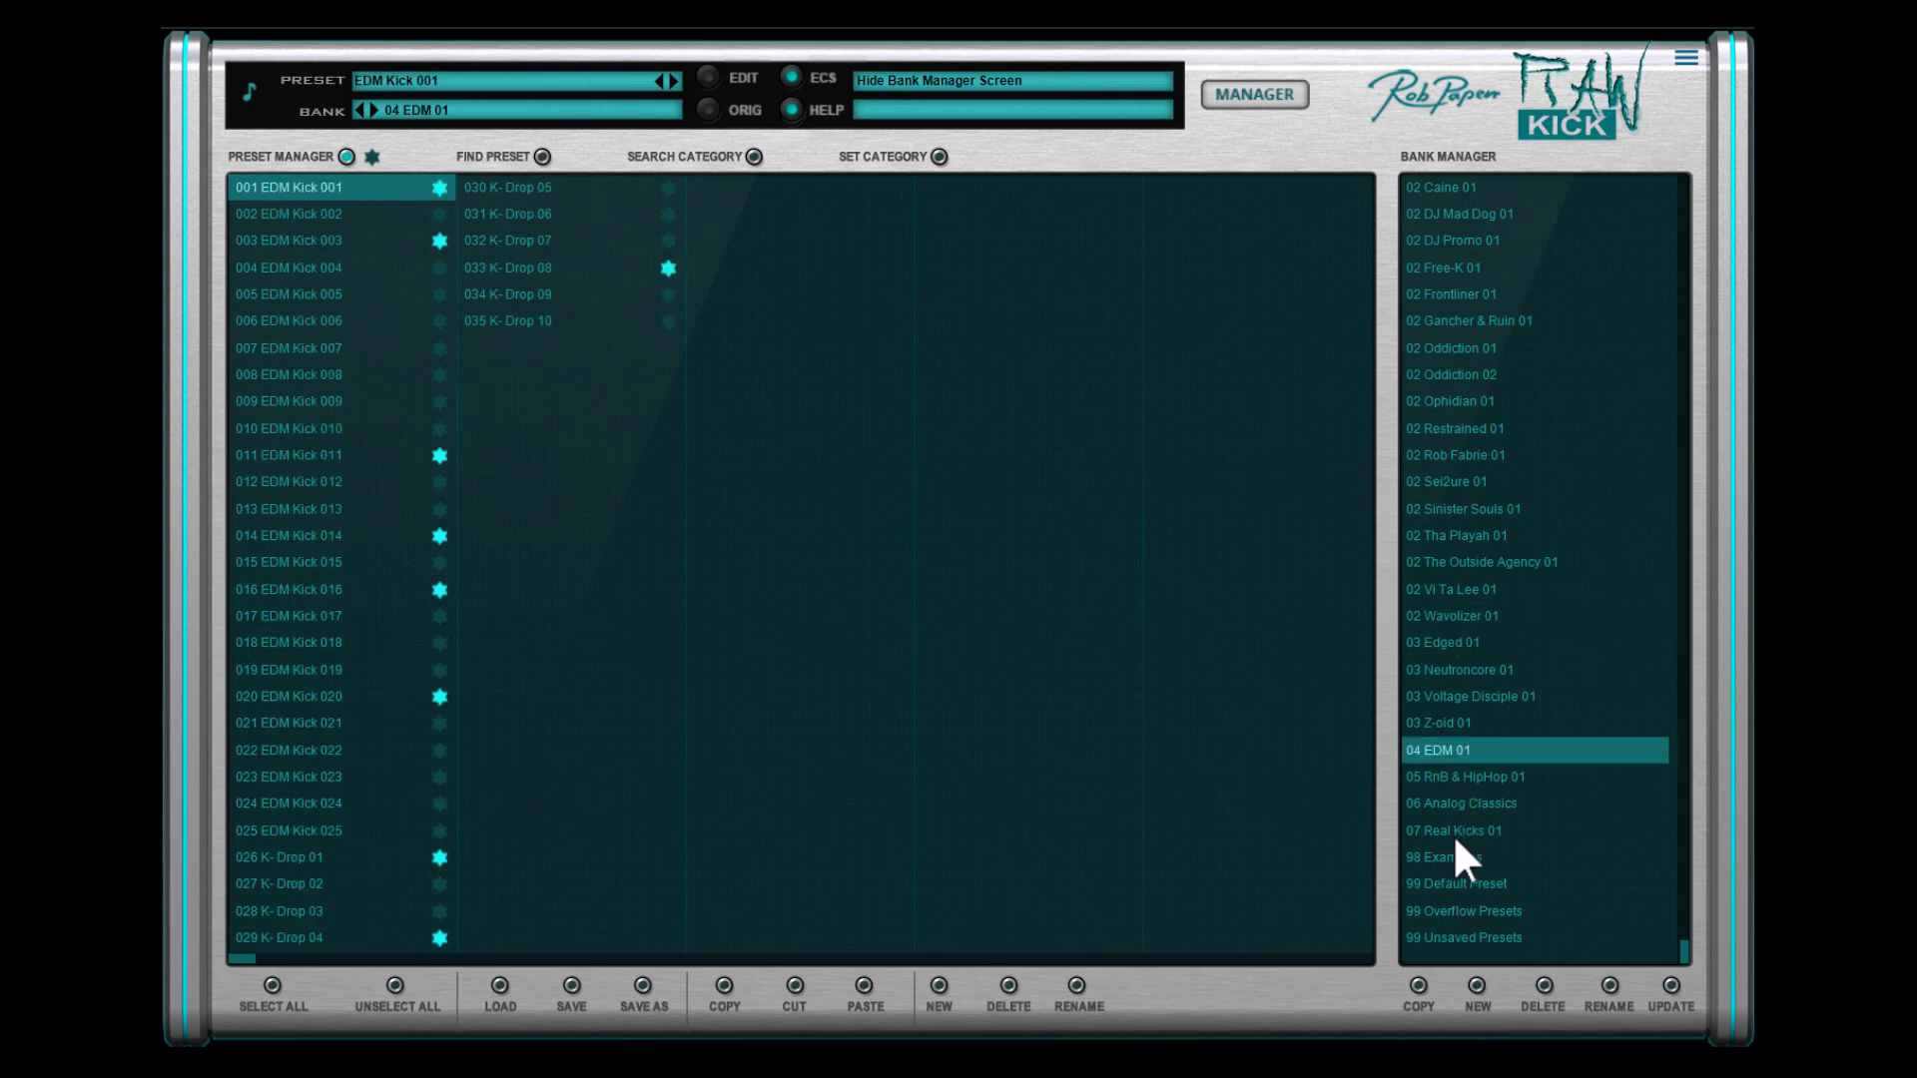
pyautogui.click(1455, 778)
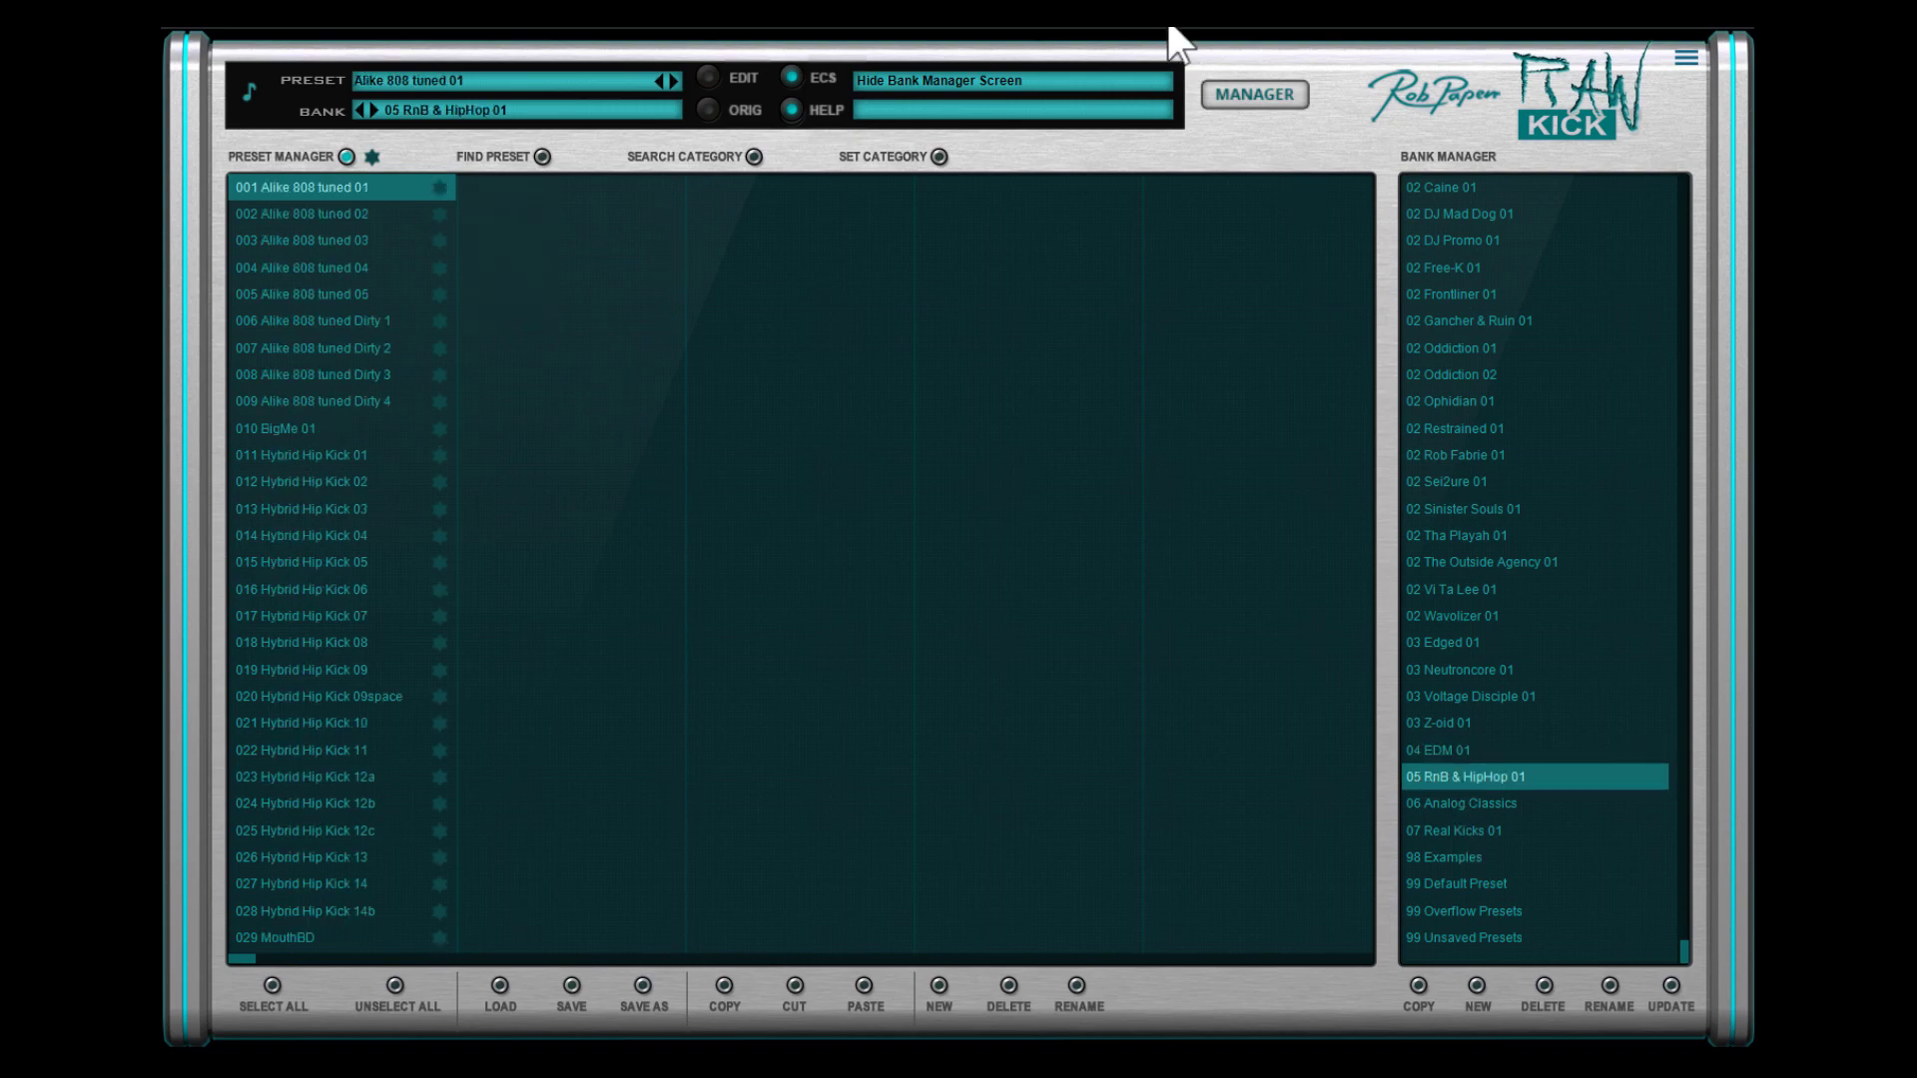
pyautogui.click(1252, 94)
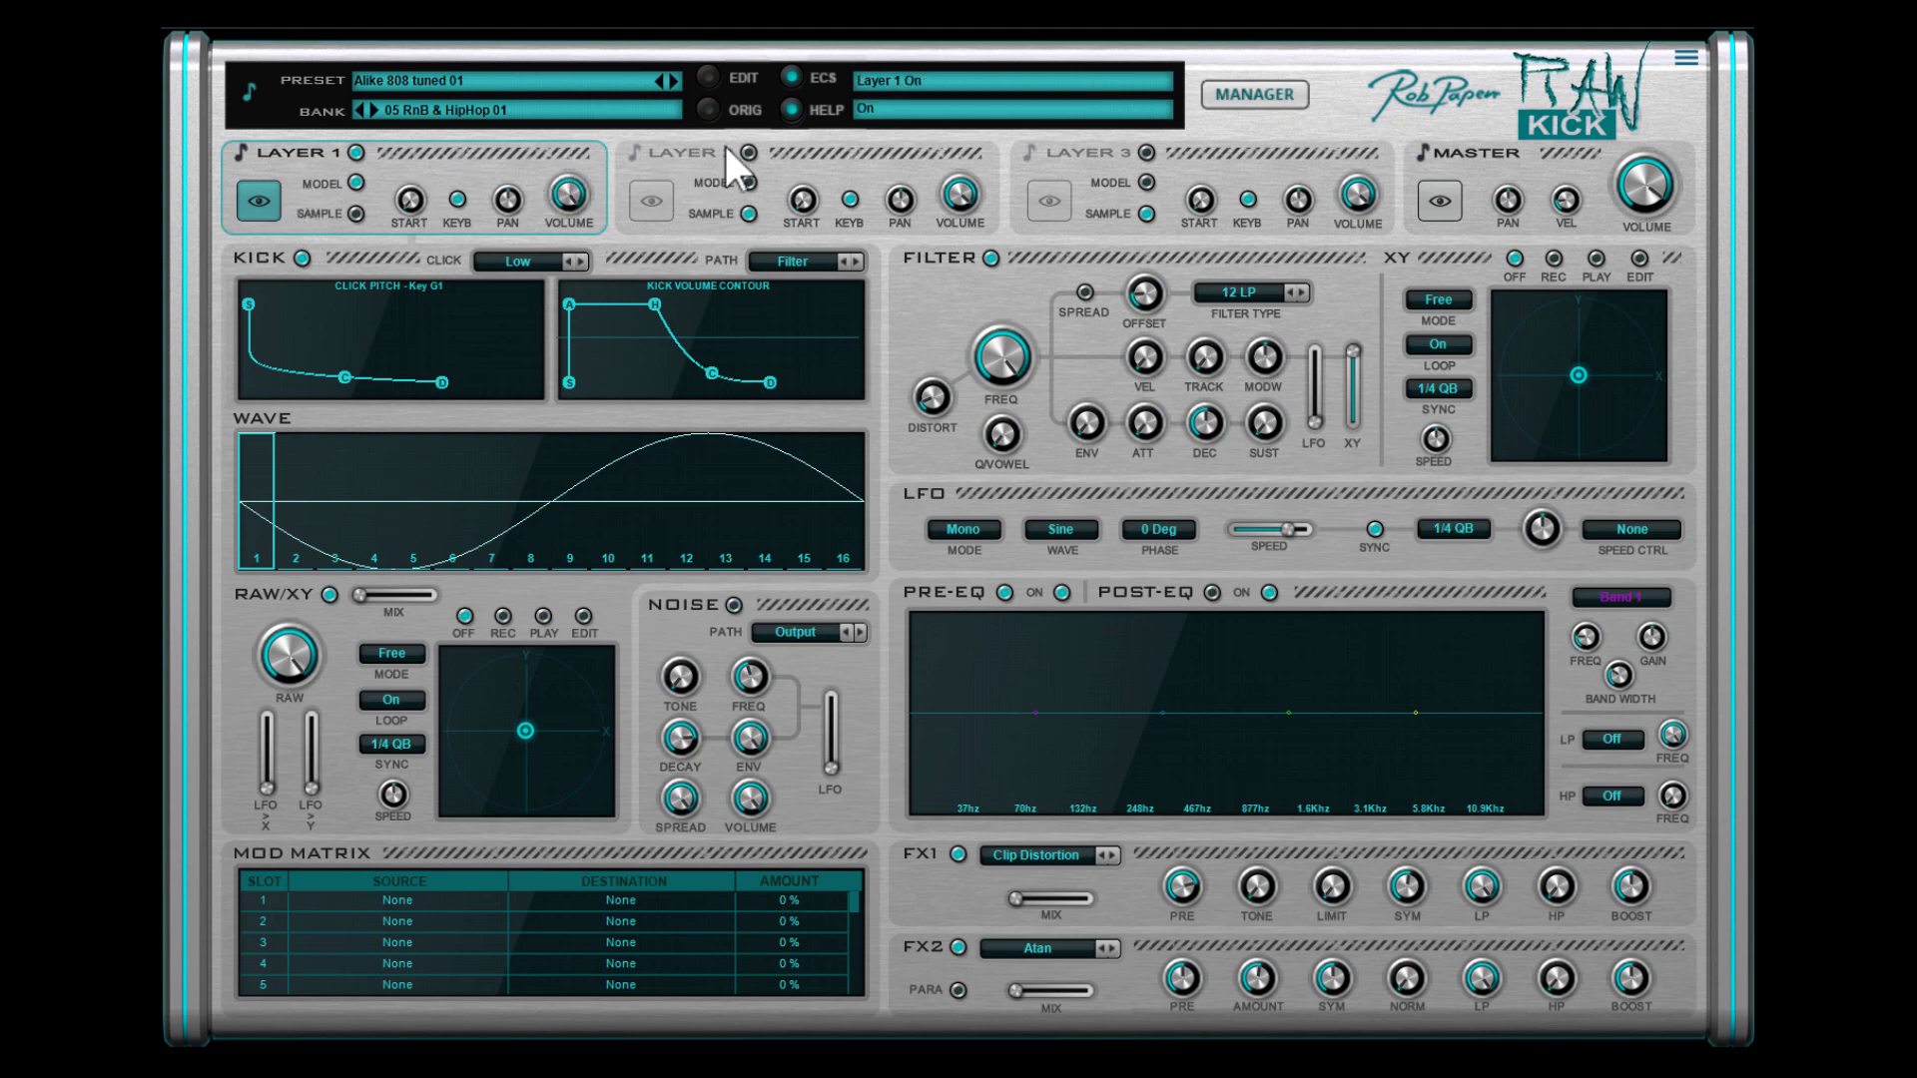
# Enable layers 2 and 3, and view layers 2 and 1 in the editor
pyautogui.click(750, 150)
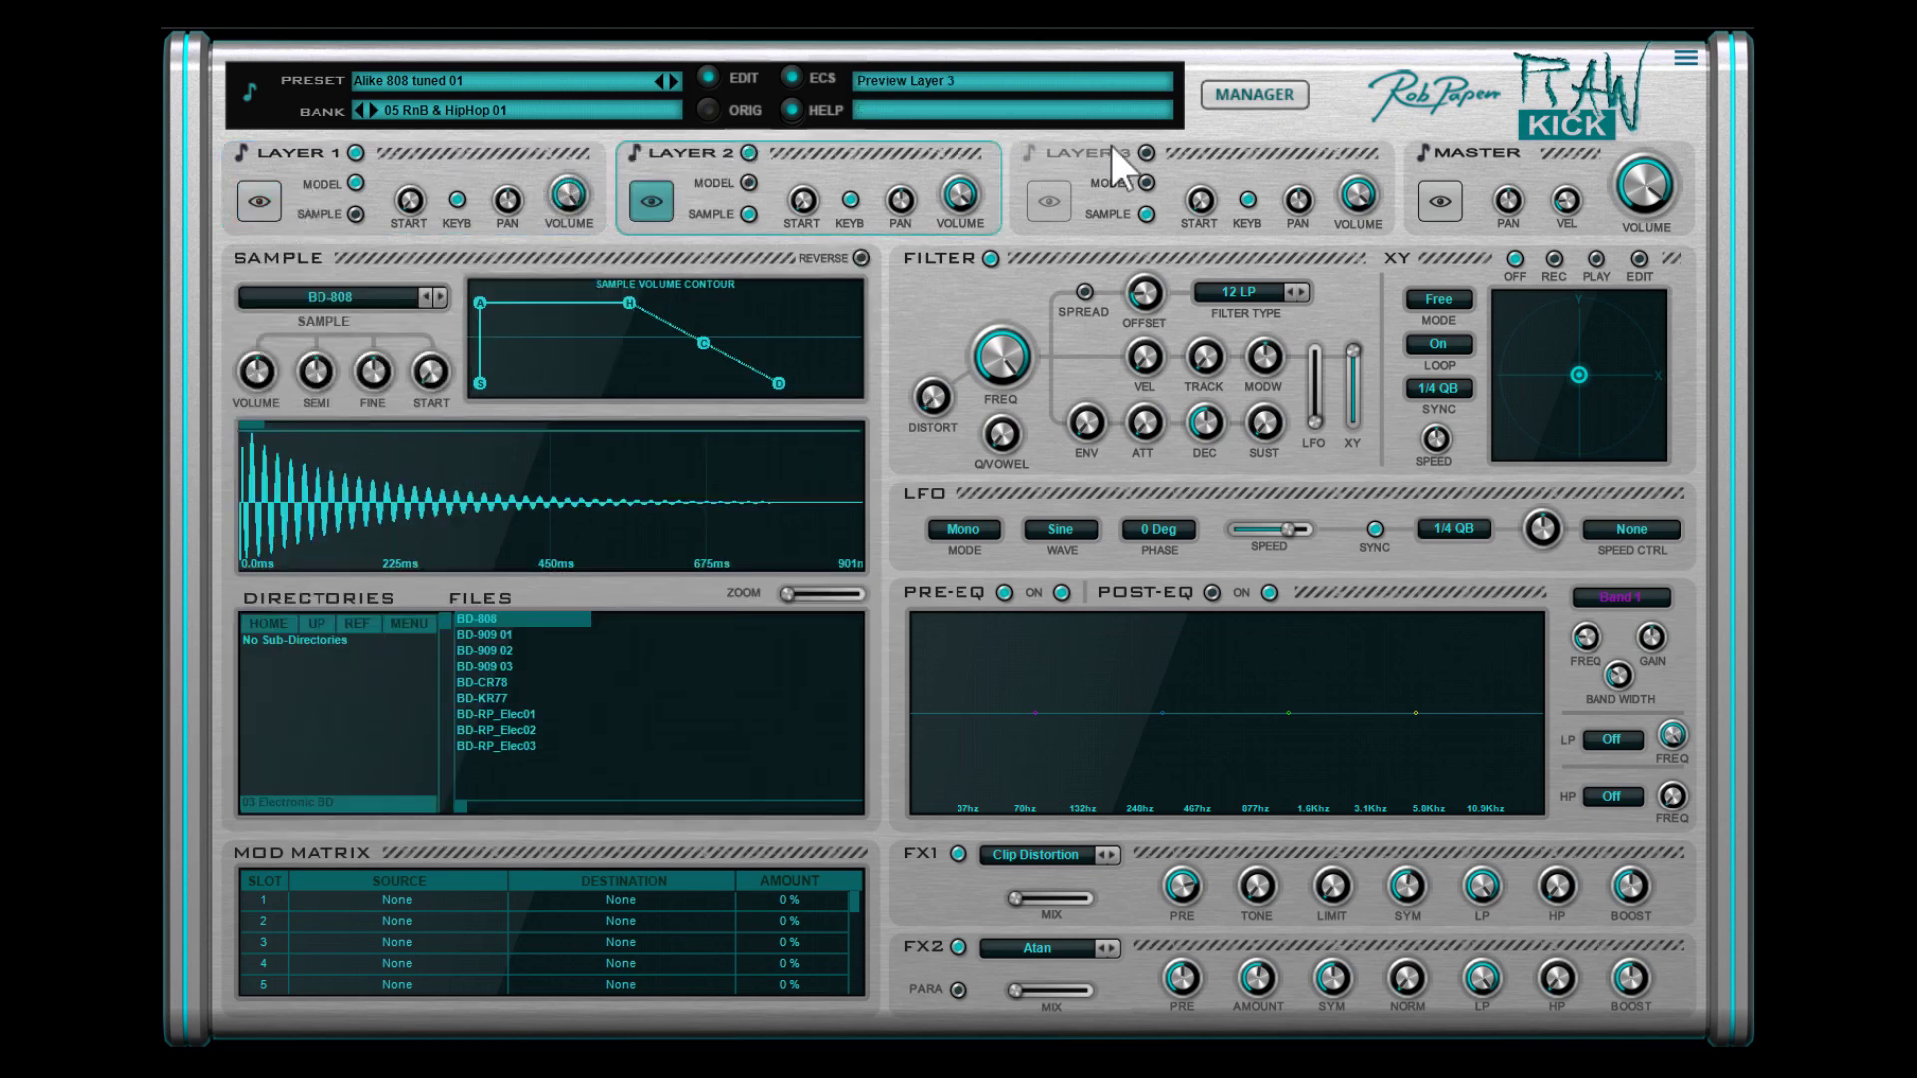
pyautogui.click(1146, 152)
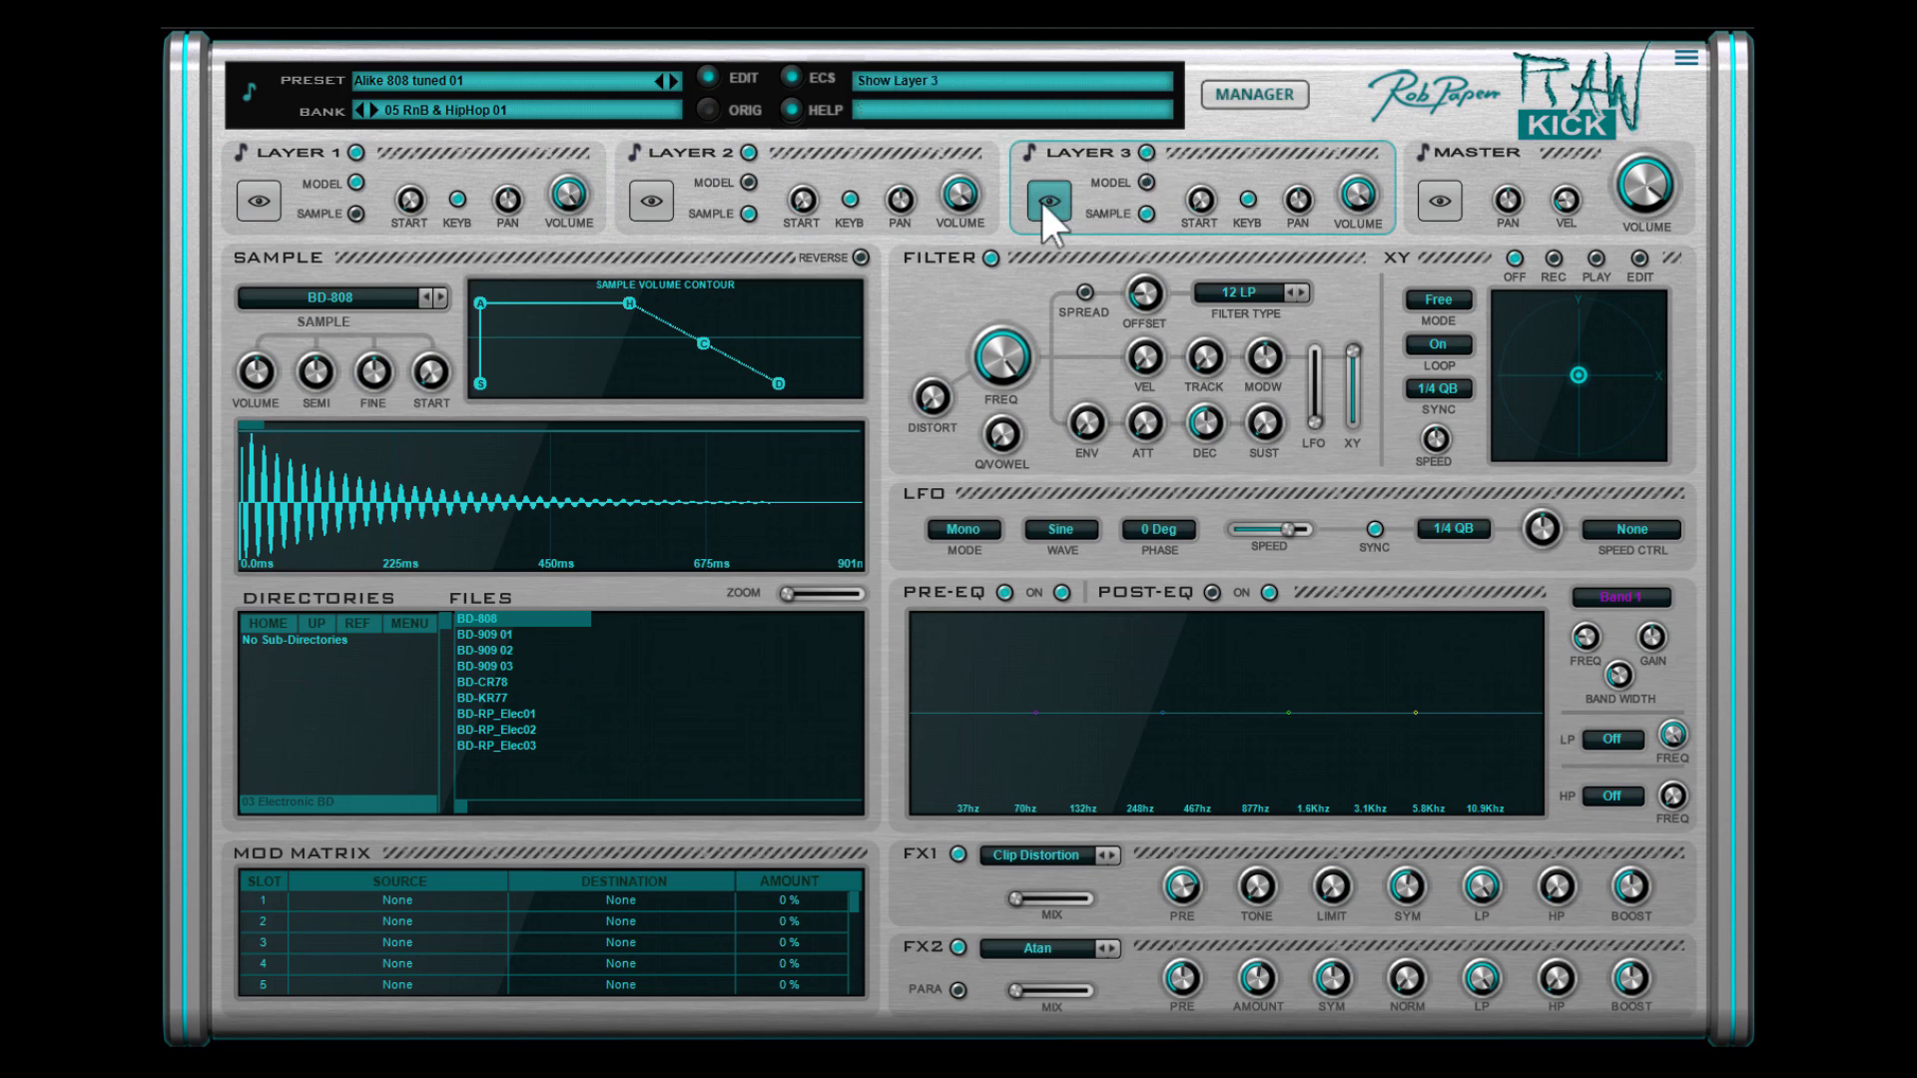
pyautogui.click(656, 197)
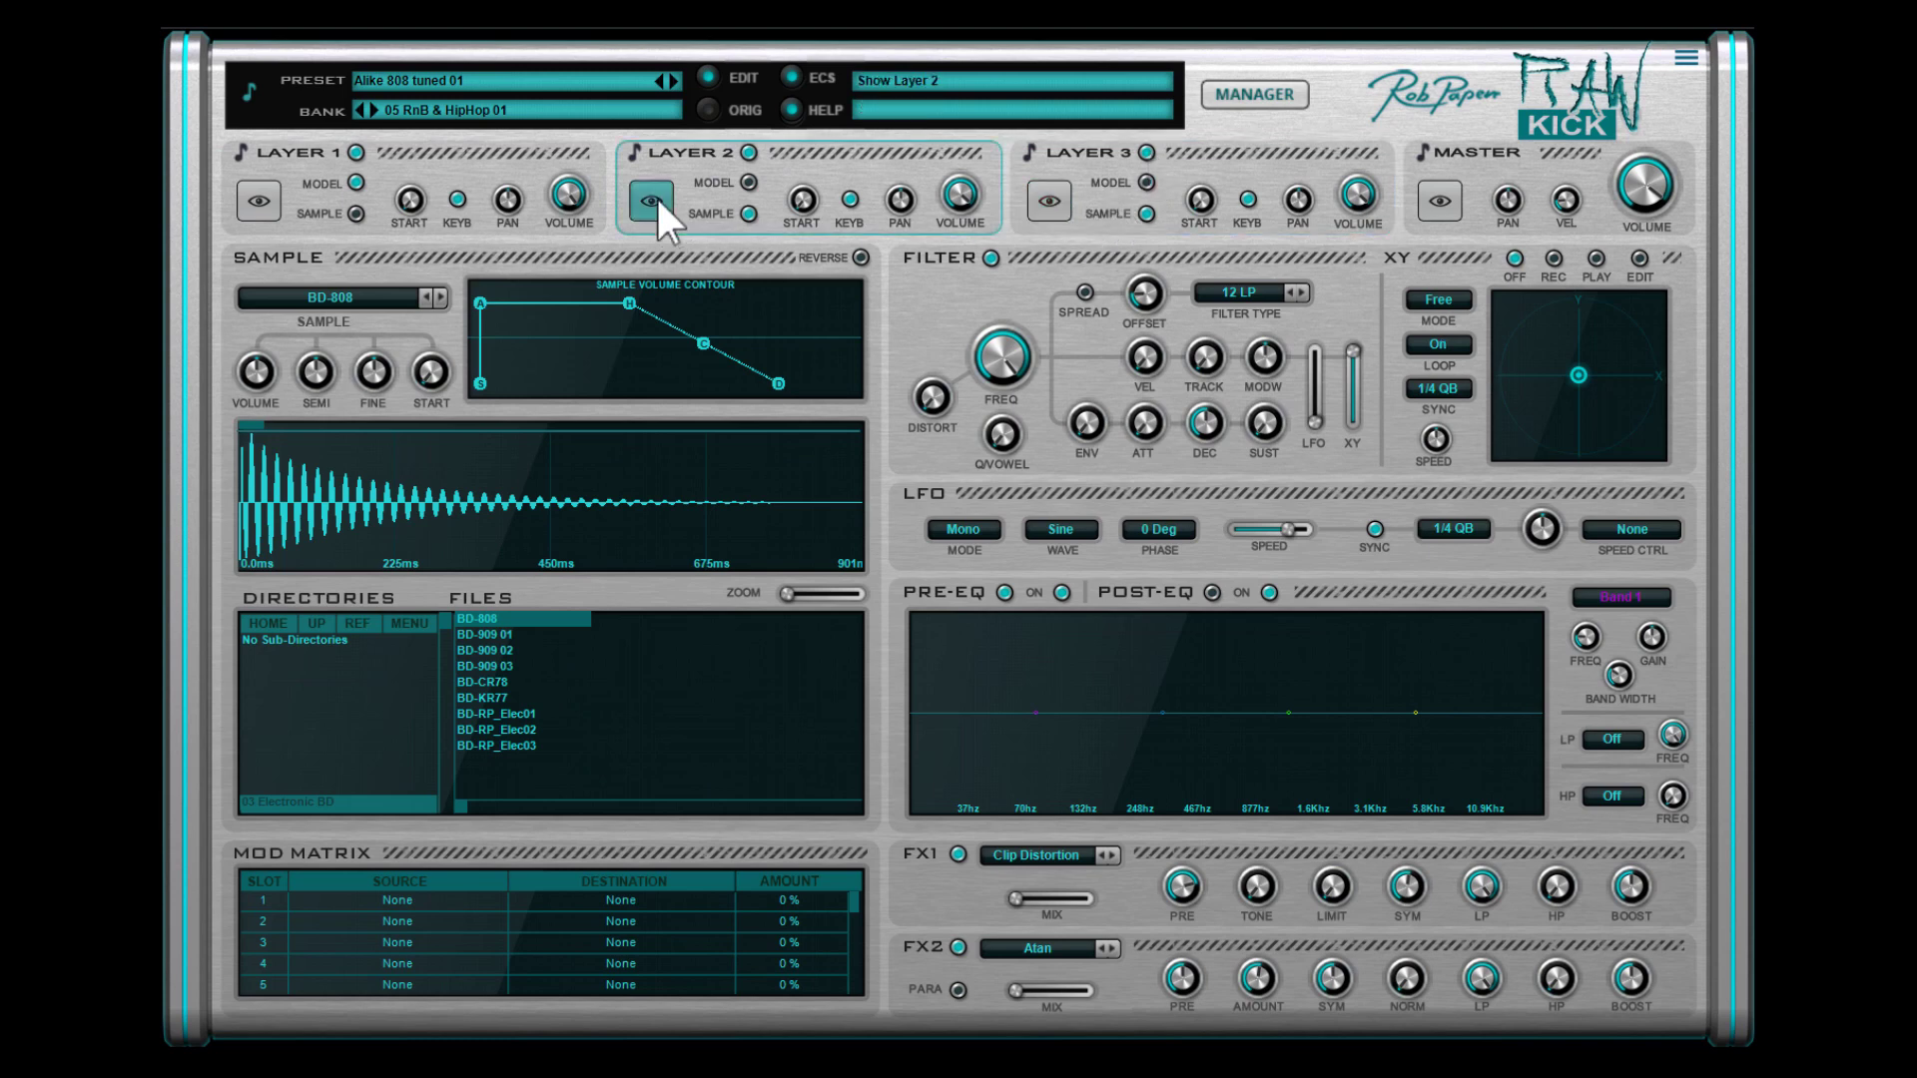
pyautogui.click(257, 199)
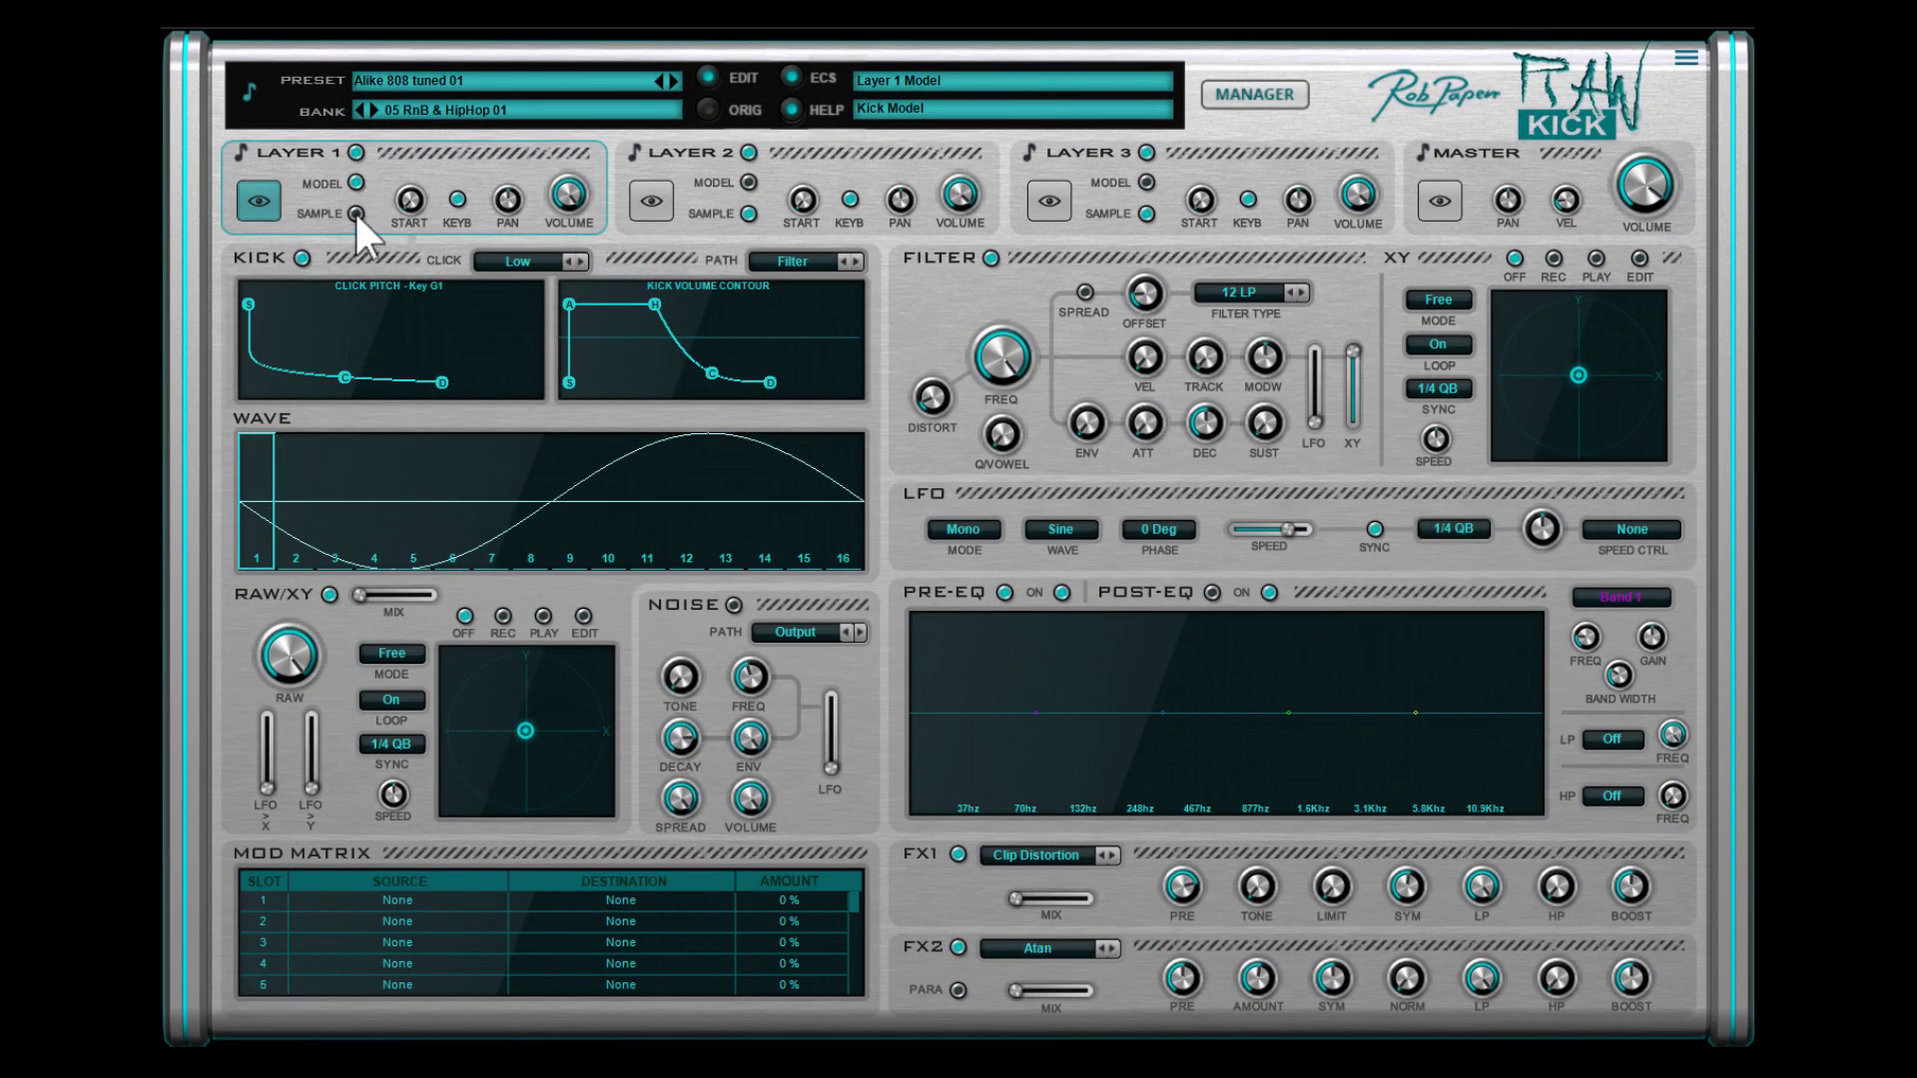
# Compare layer 1's sample and kick models, viewing the sample home directory, and end on the kick model
pyautogui.click(355, 212)
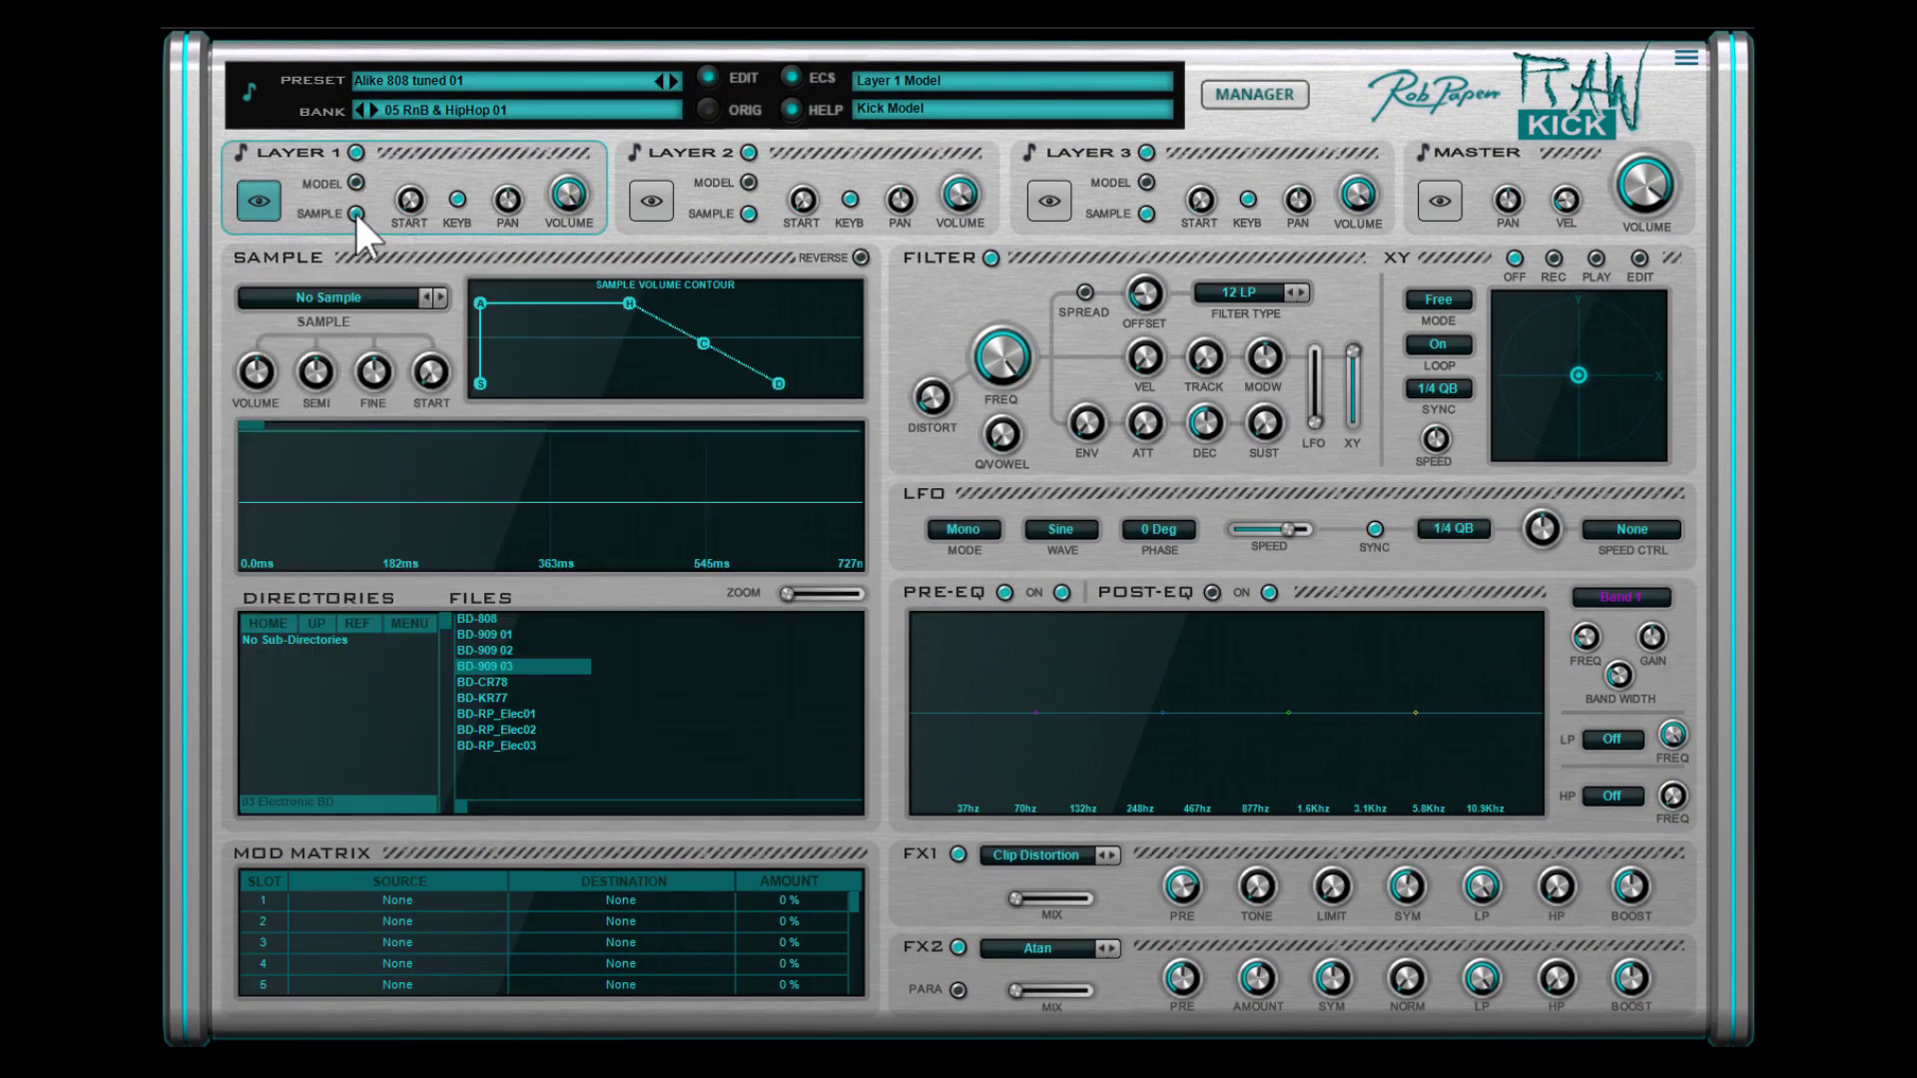
pyautogui.click(325, 627)
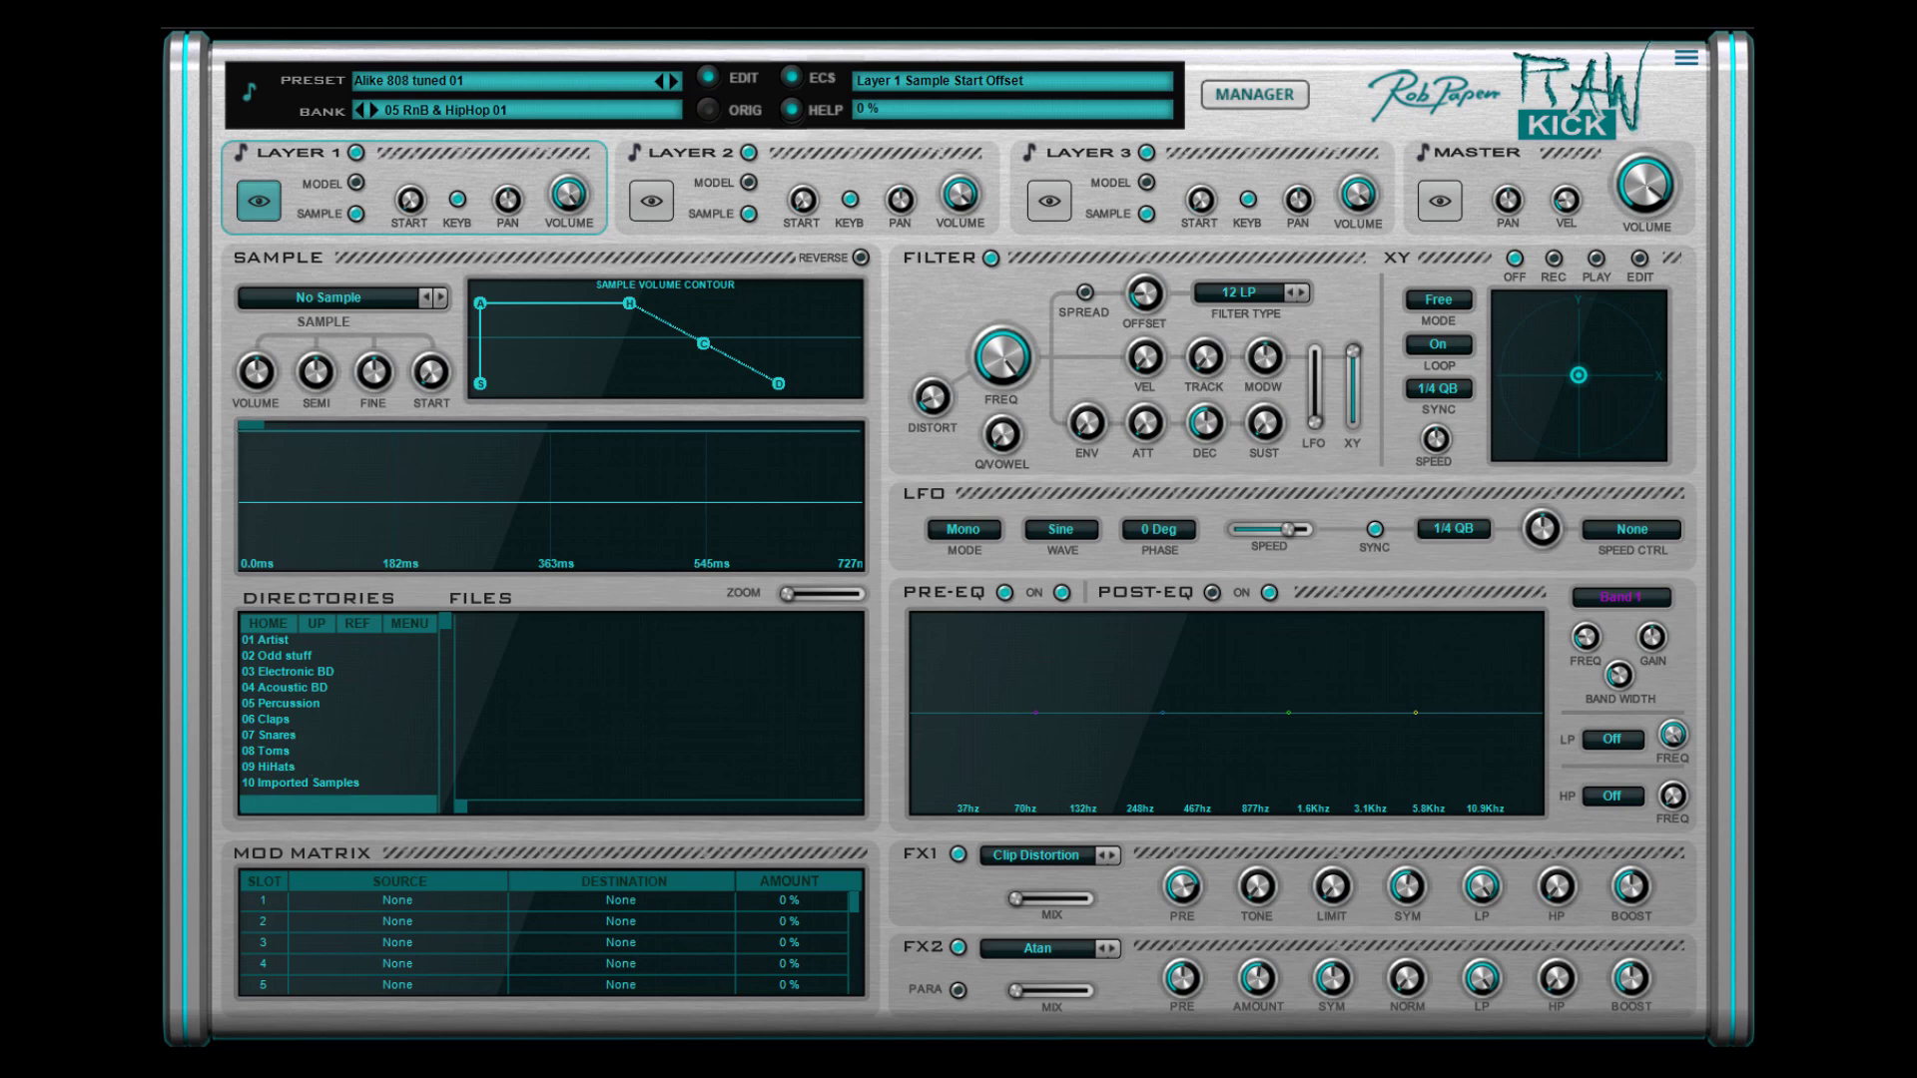
pyautogui.click(356, 181)
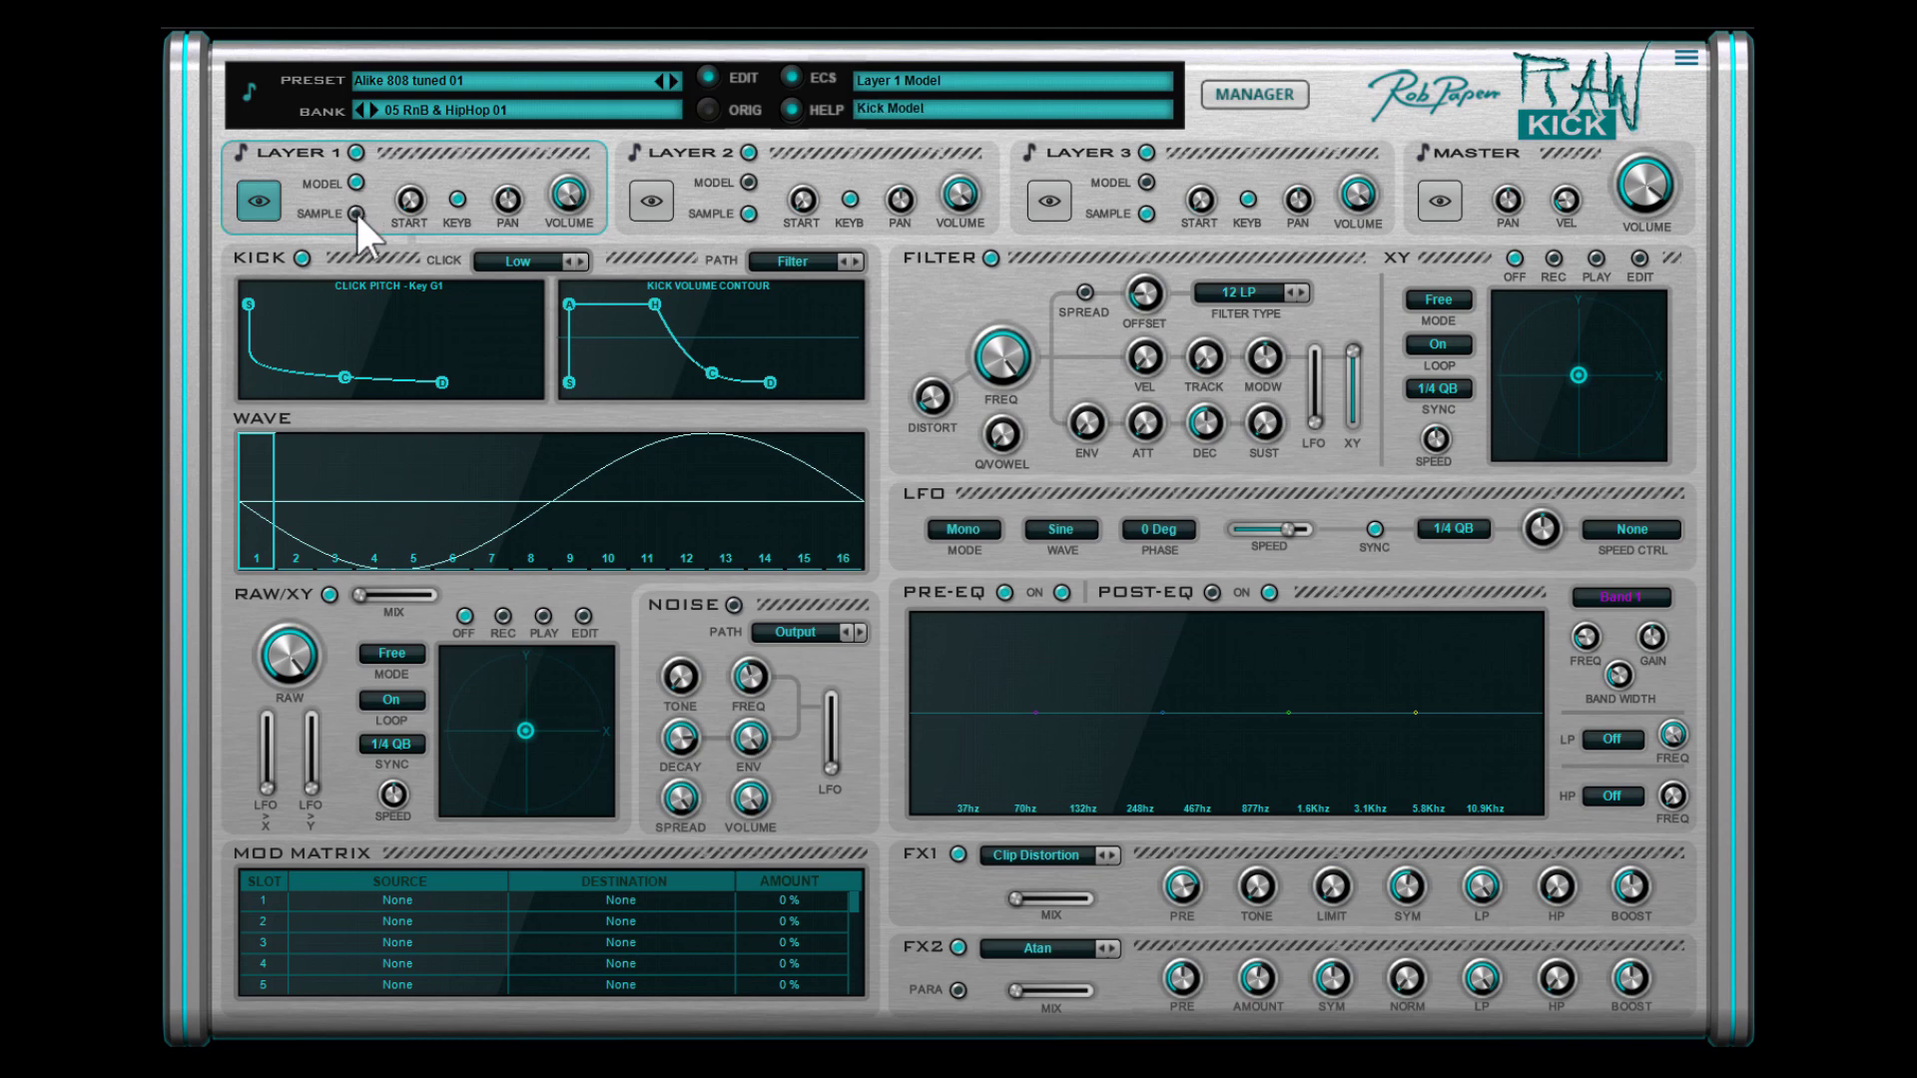
pyautogui.click(356, 213)
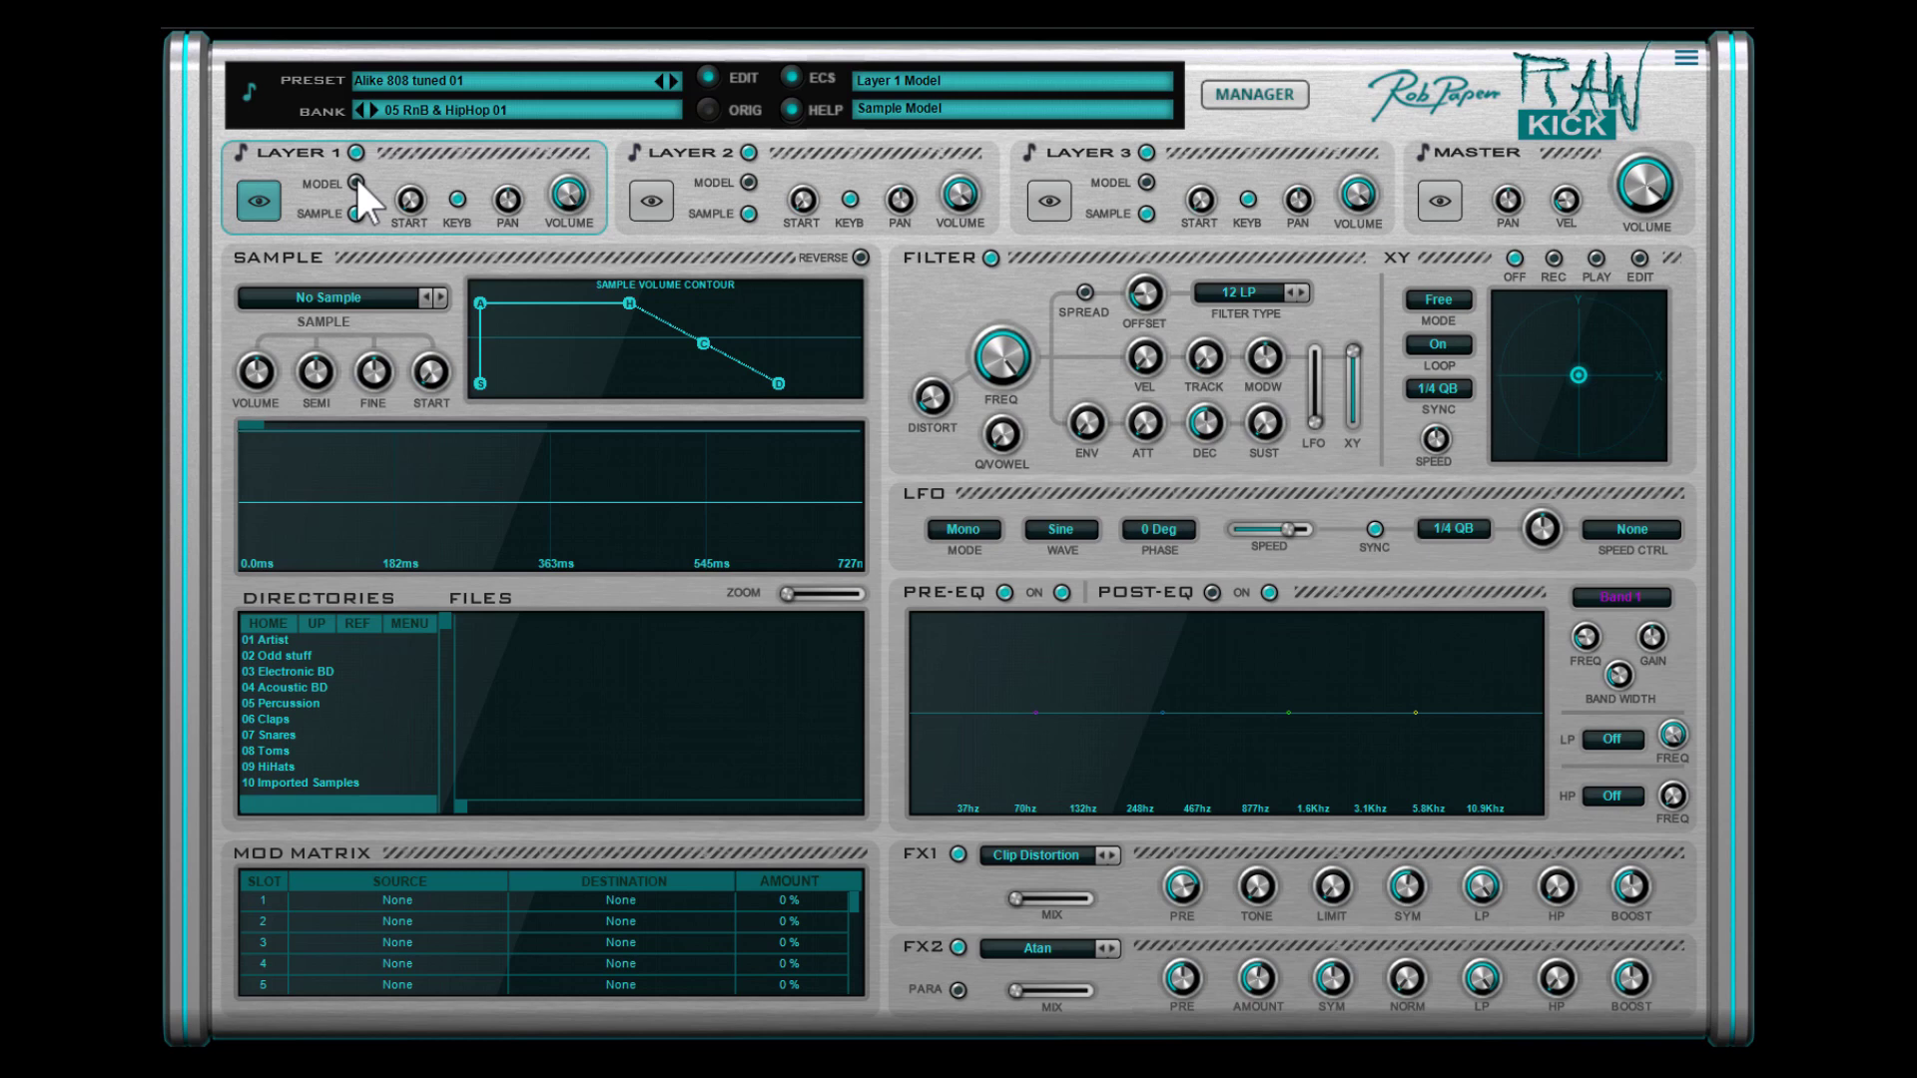
pyautogui.click(357, 182)
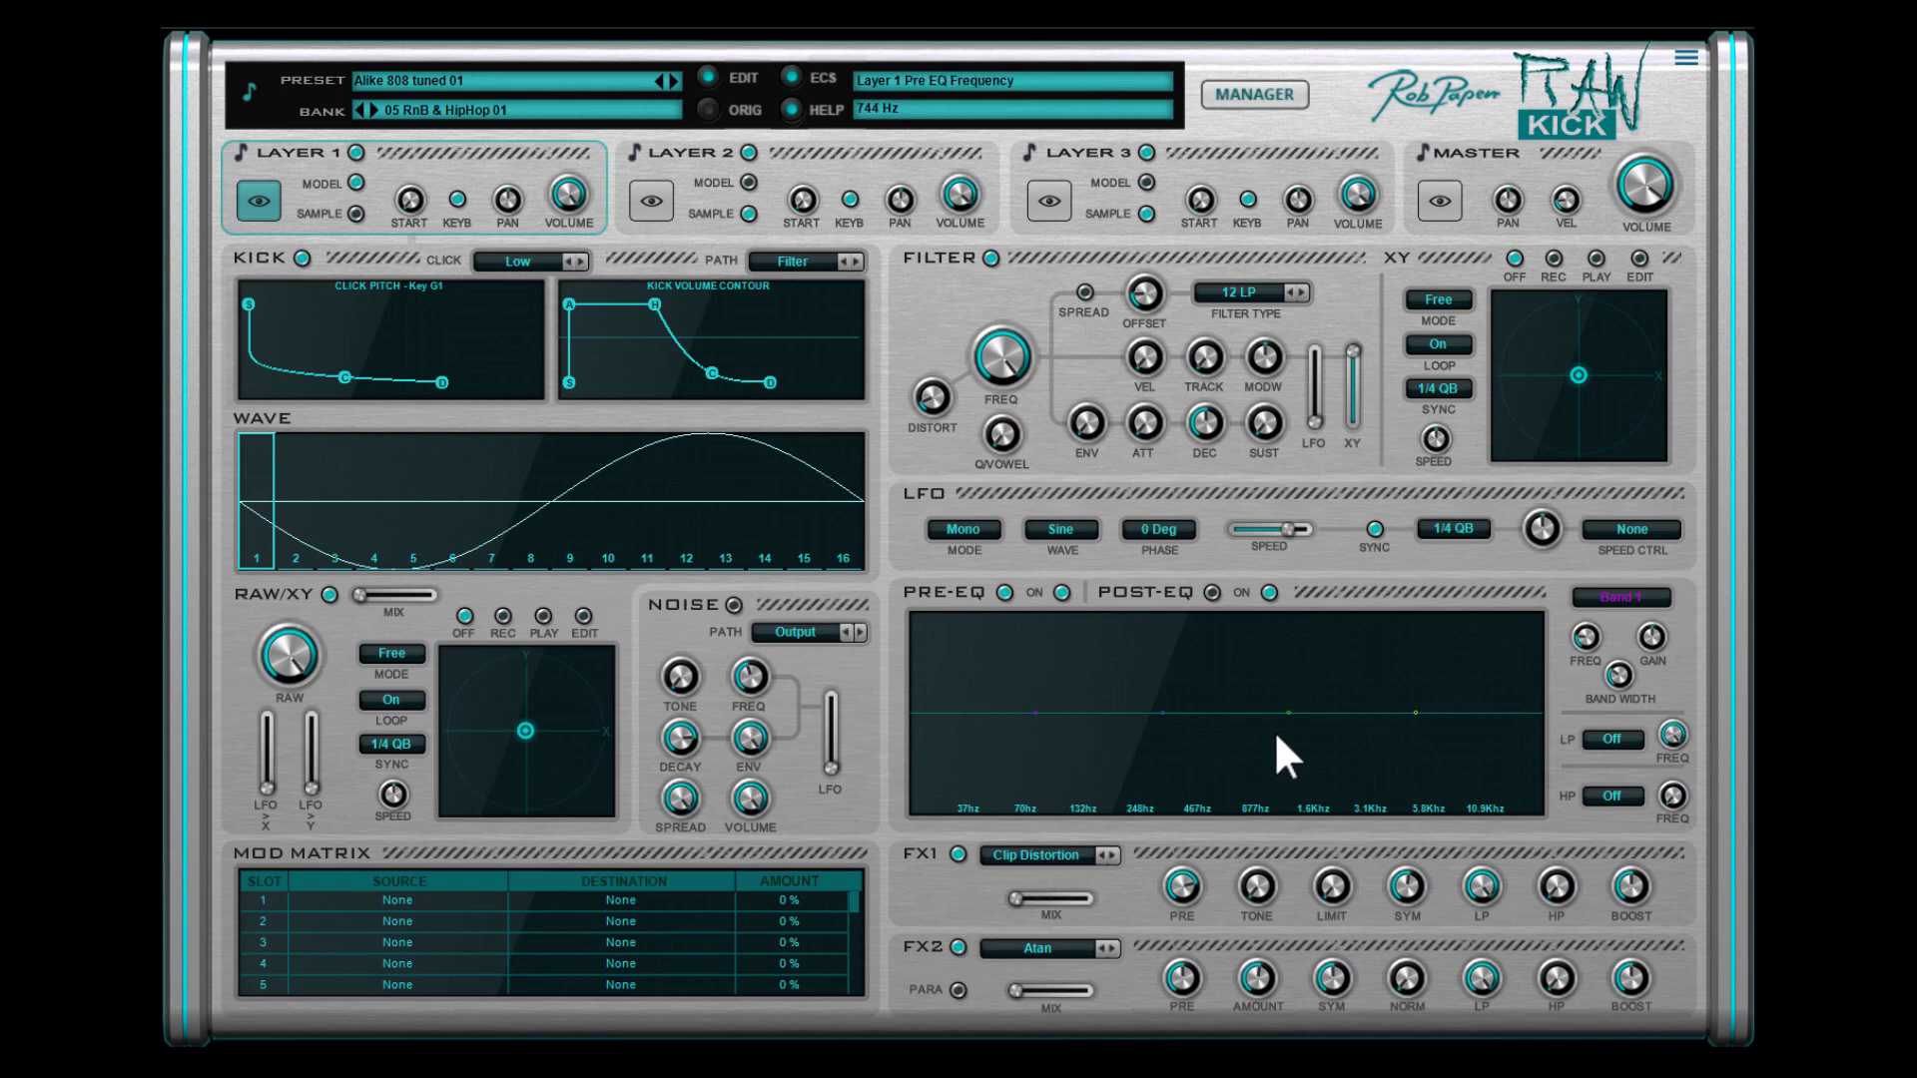
# Boost pre-EQ bands 3 and 4 on layer 1, and shift band 3 to a lower frequency in the post-EQ
pyautogui.click(1160, 708)
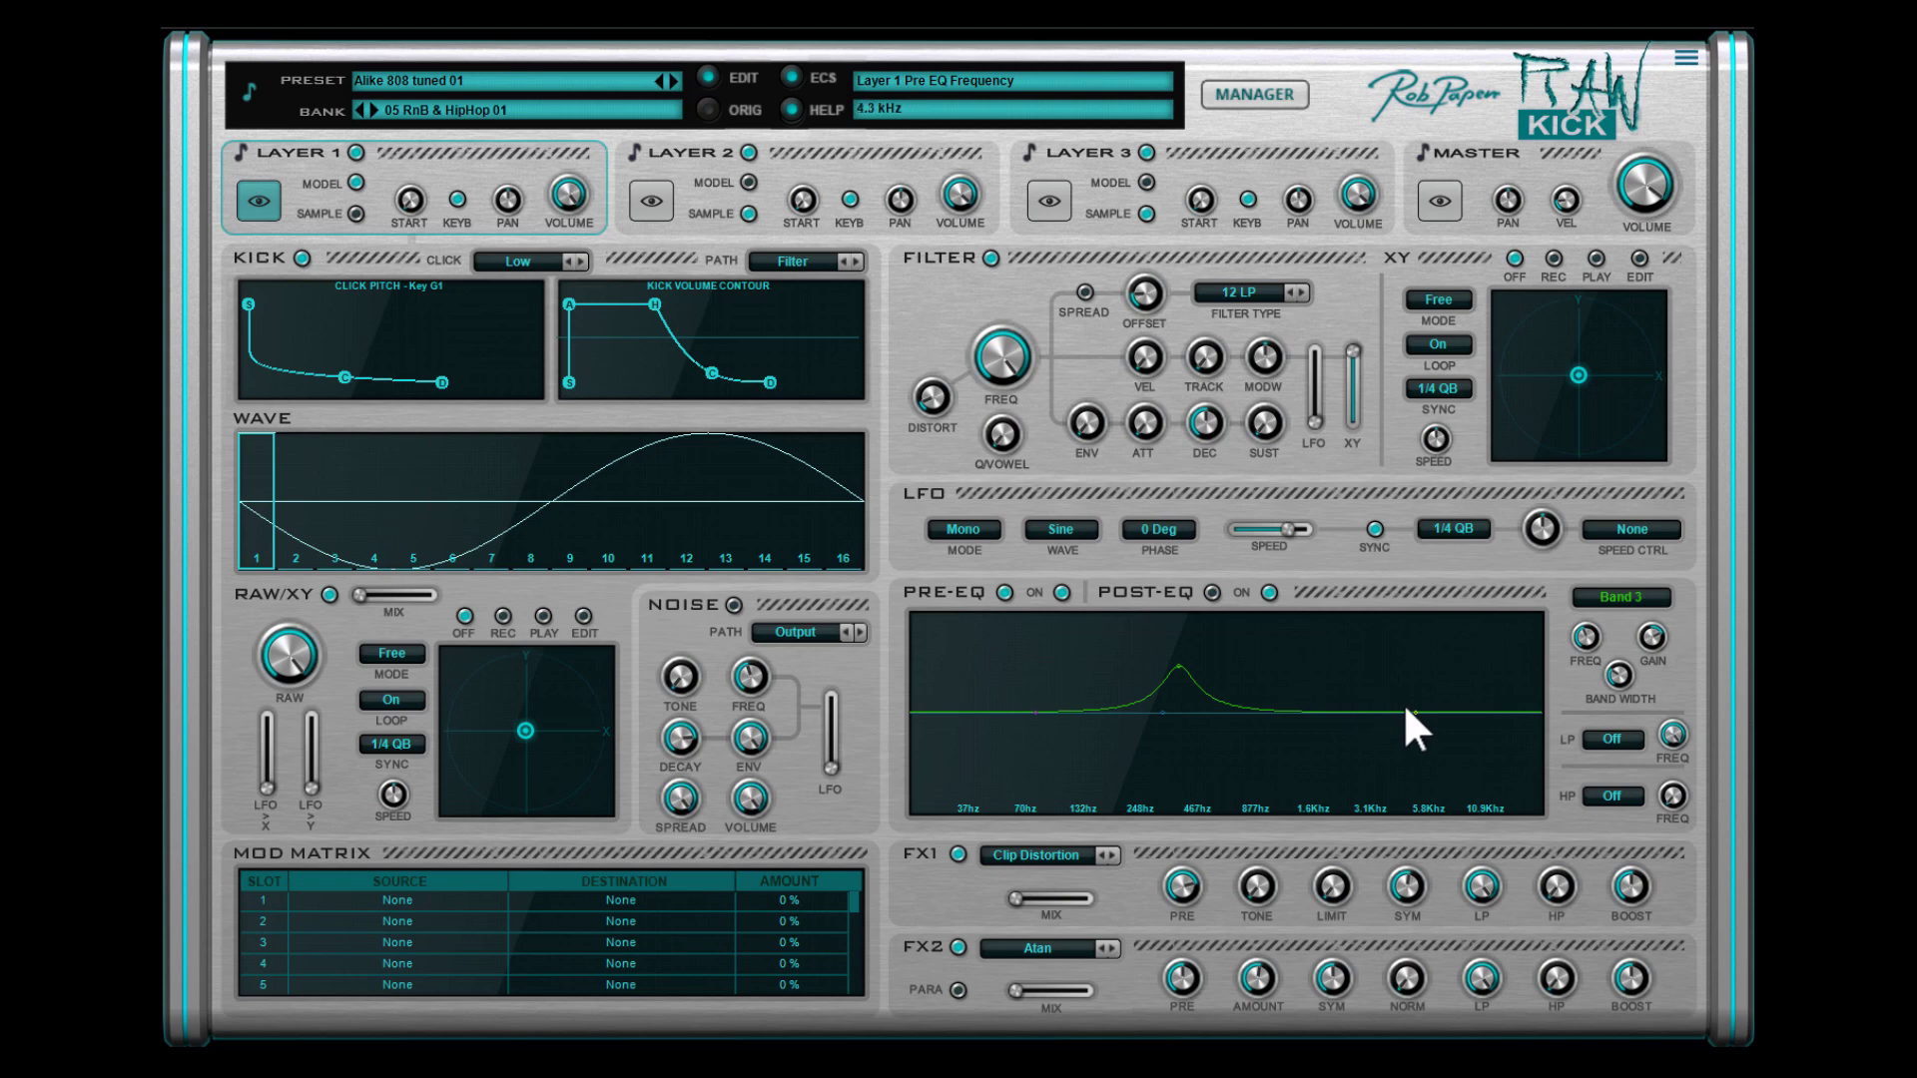
pyautogui.moveTo(1404, 702); pyautogui.dragTo(1395, 682)
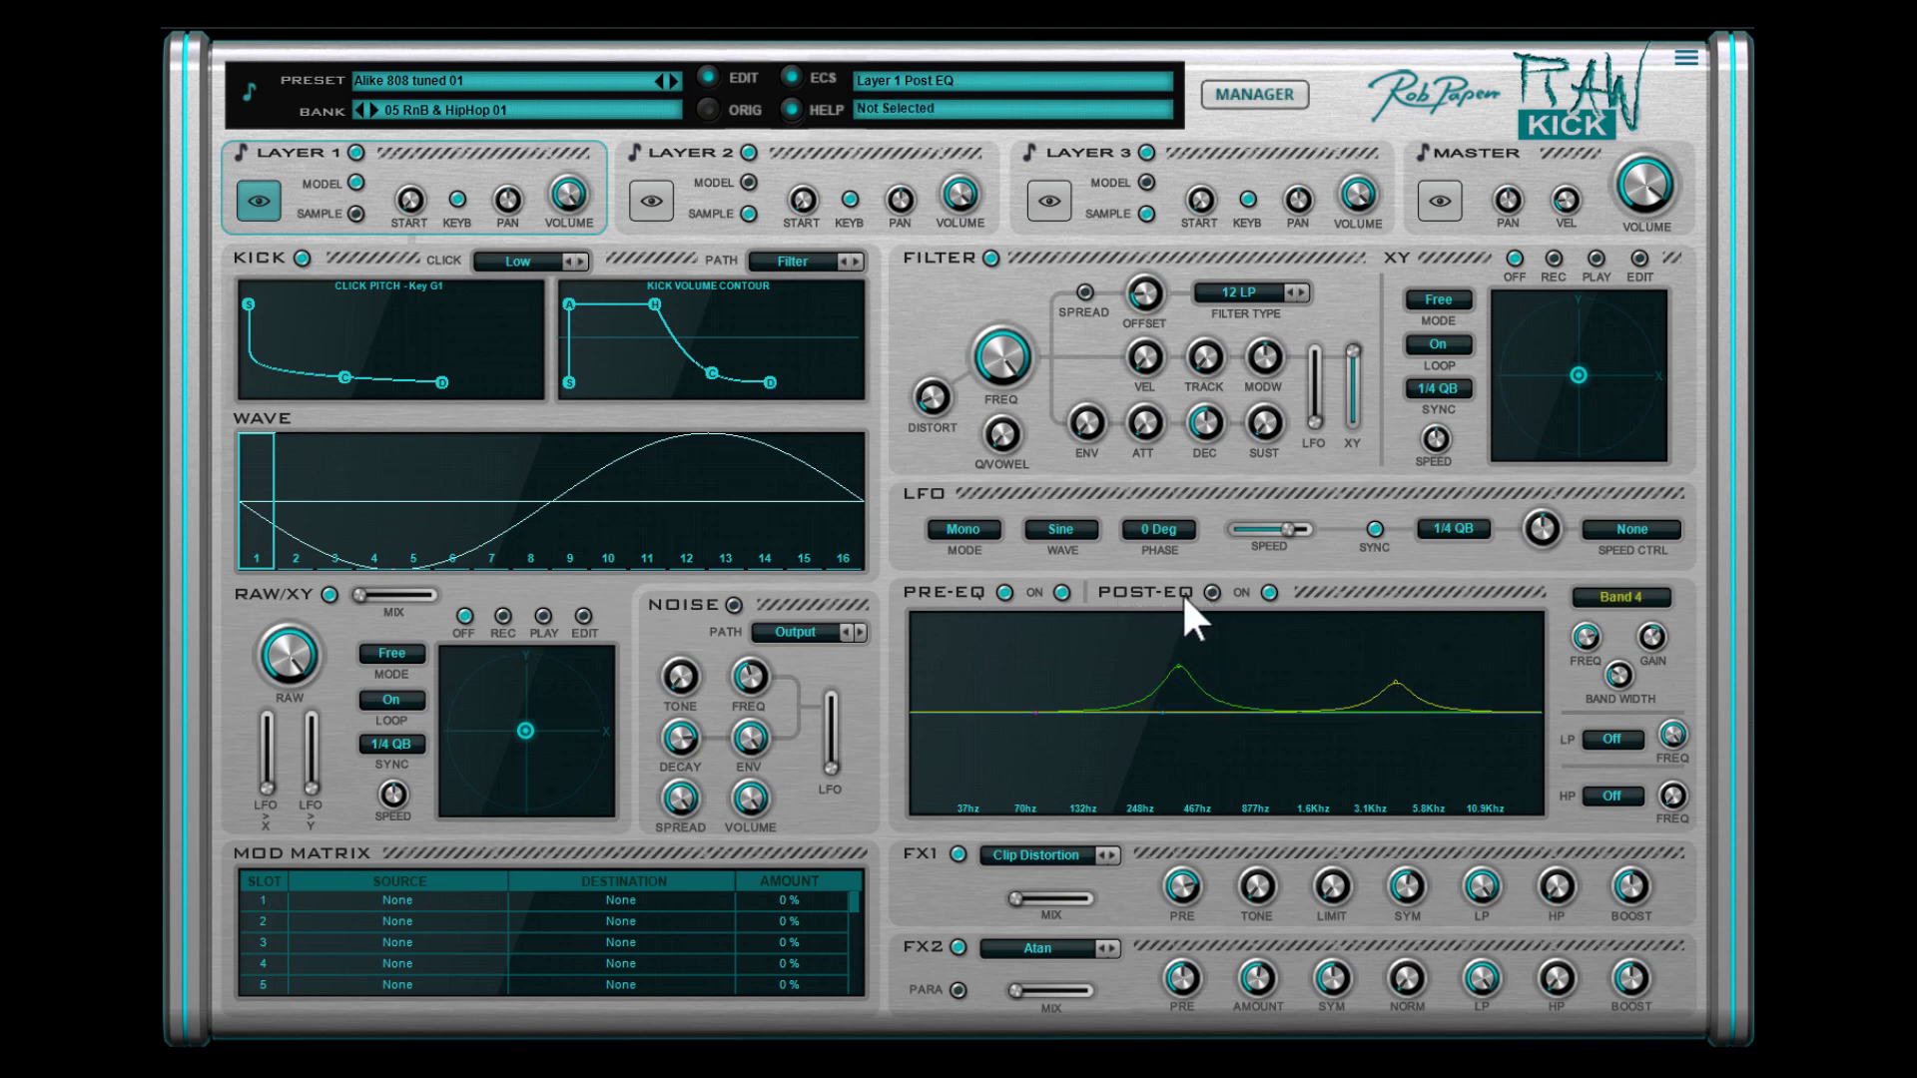
pyautogui.click(1211, 593)
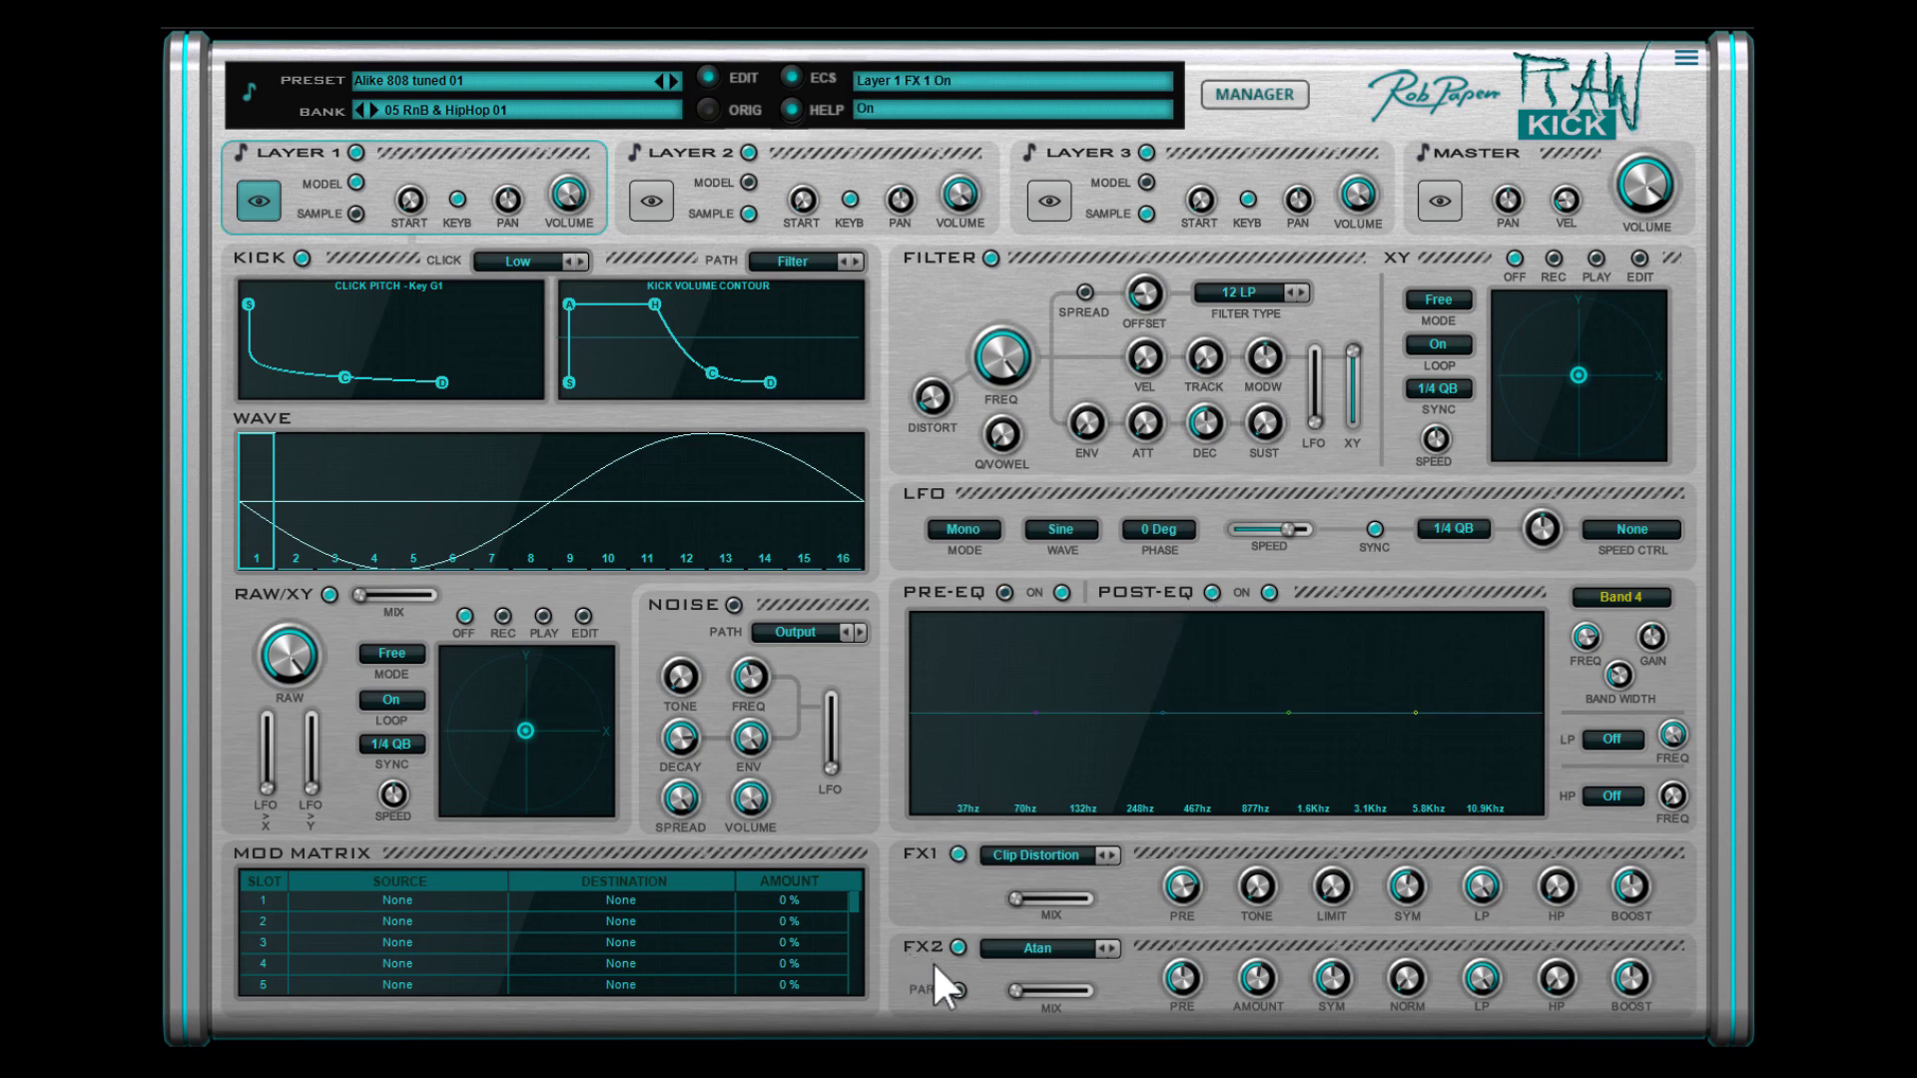
pyautogui.moveTo(1272, 705); pyautogui.dragTo(1166, 761)
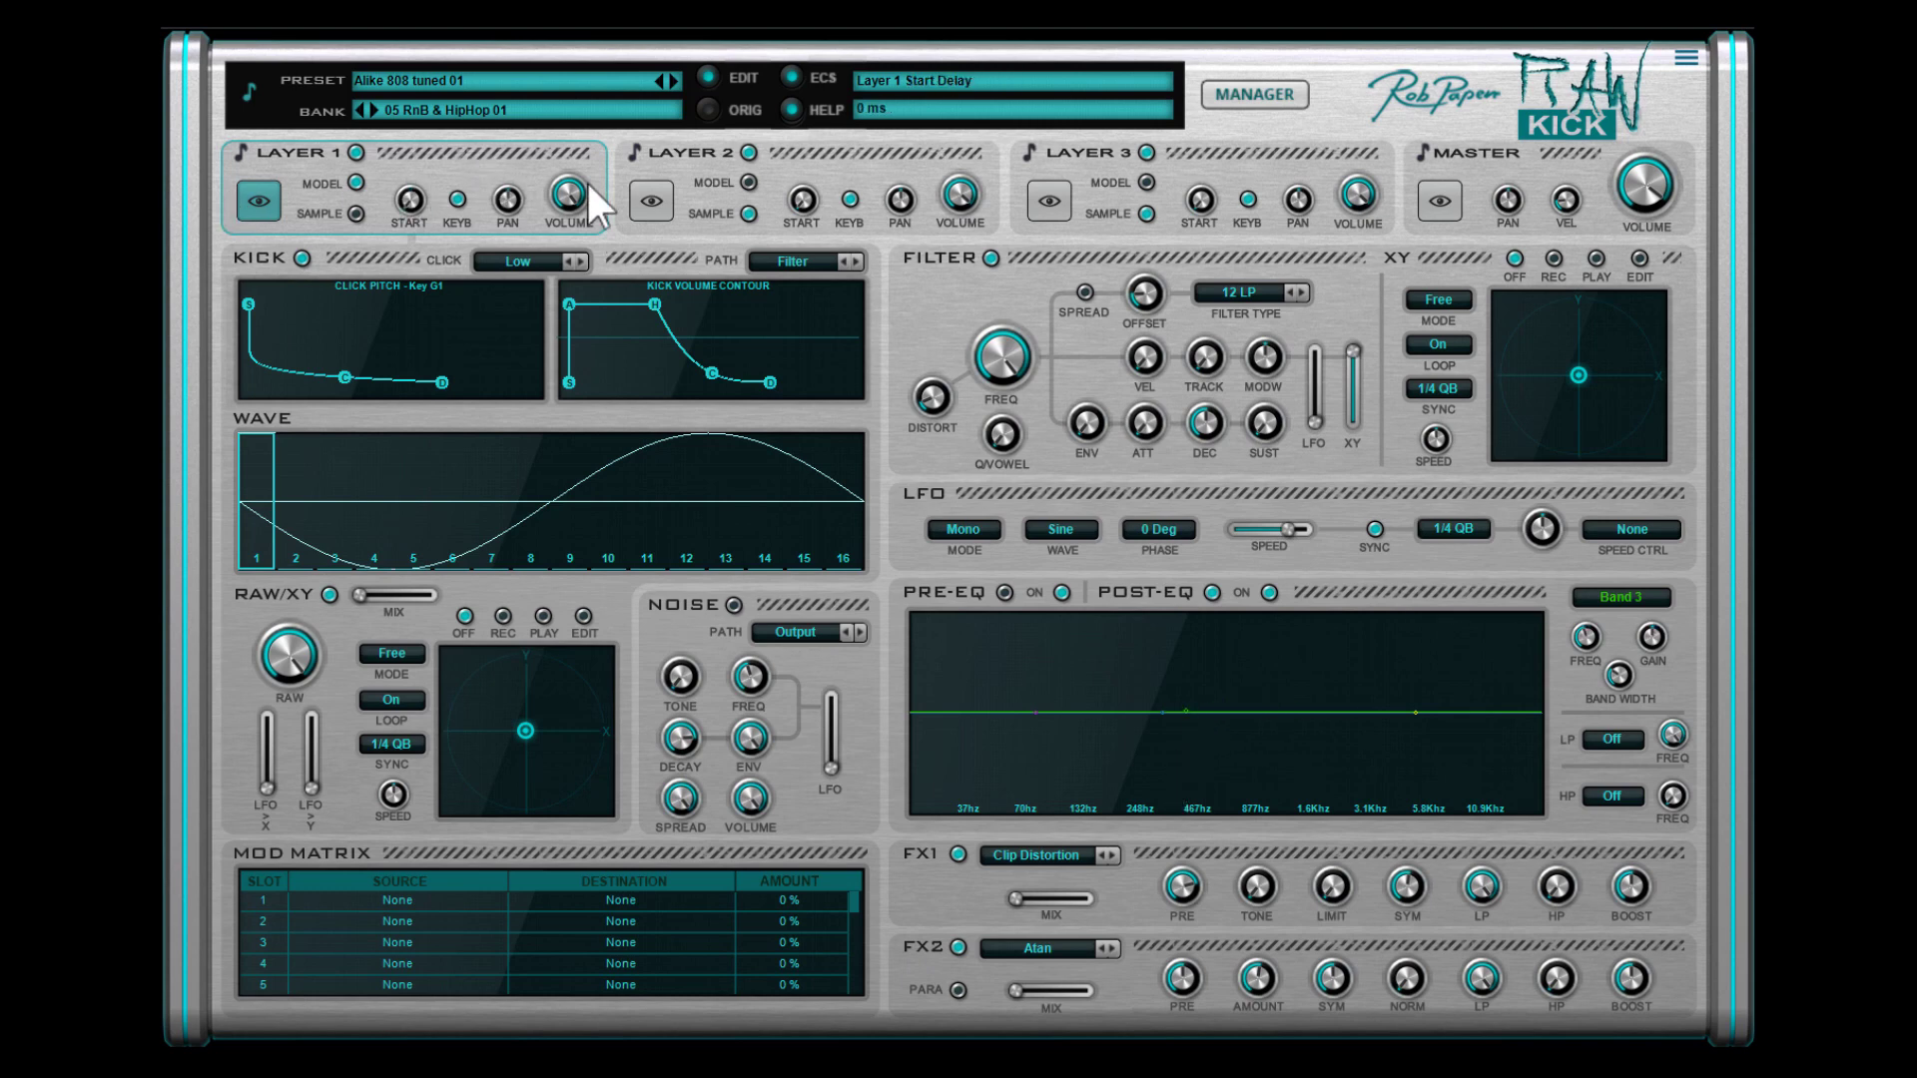
# Review the three layers, switching layer 1 to the sample model and back and toggling layer 3 off and on
pyautogui.click(355, 213)
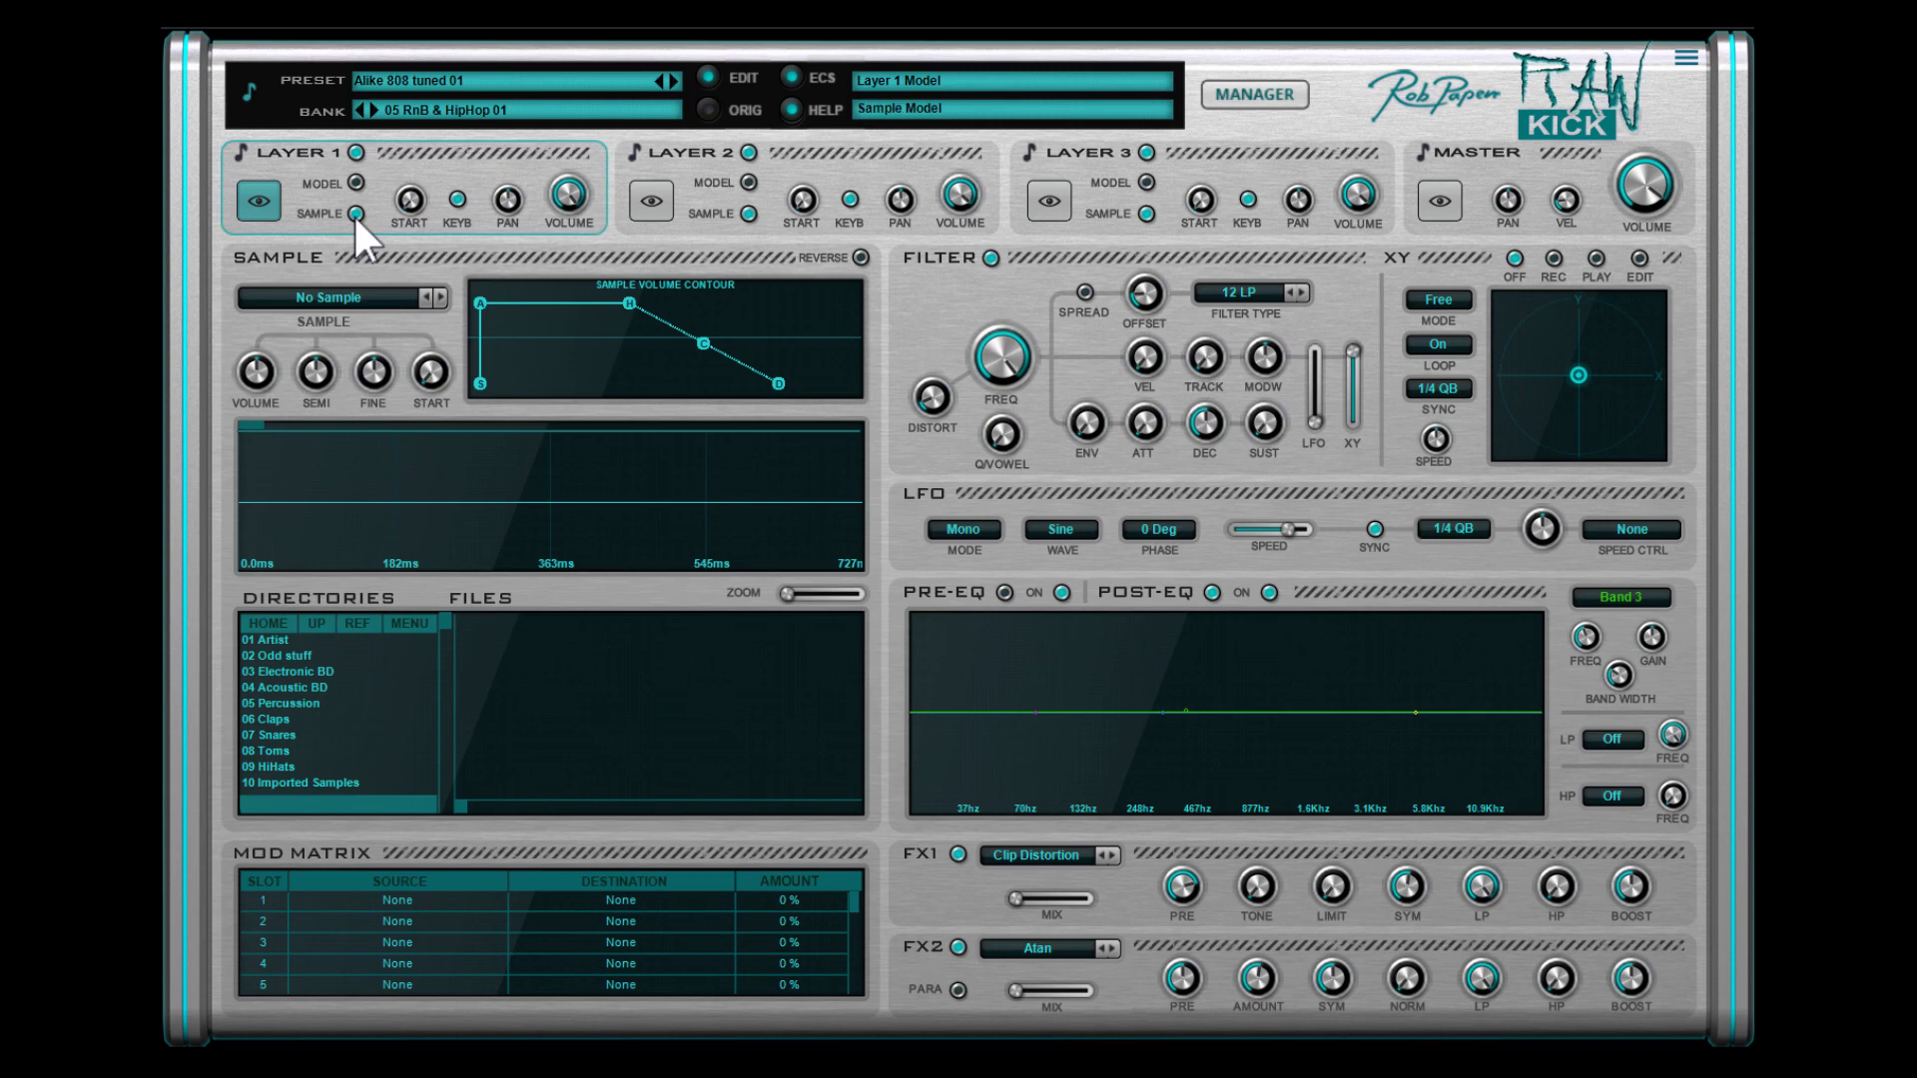
pyautogui.click(354, 182)
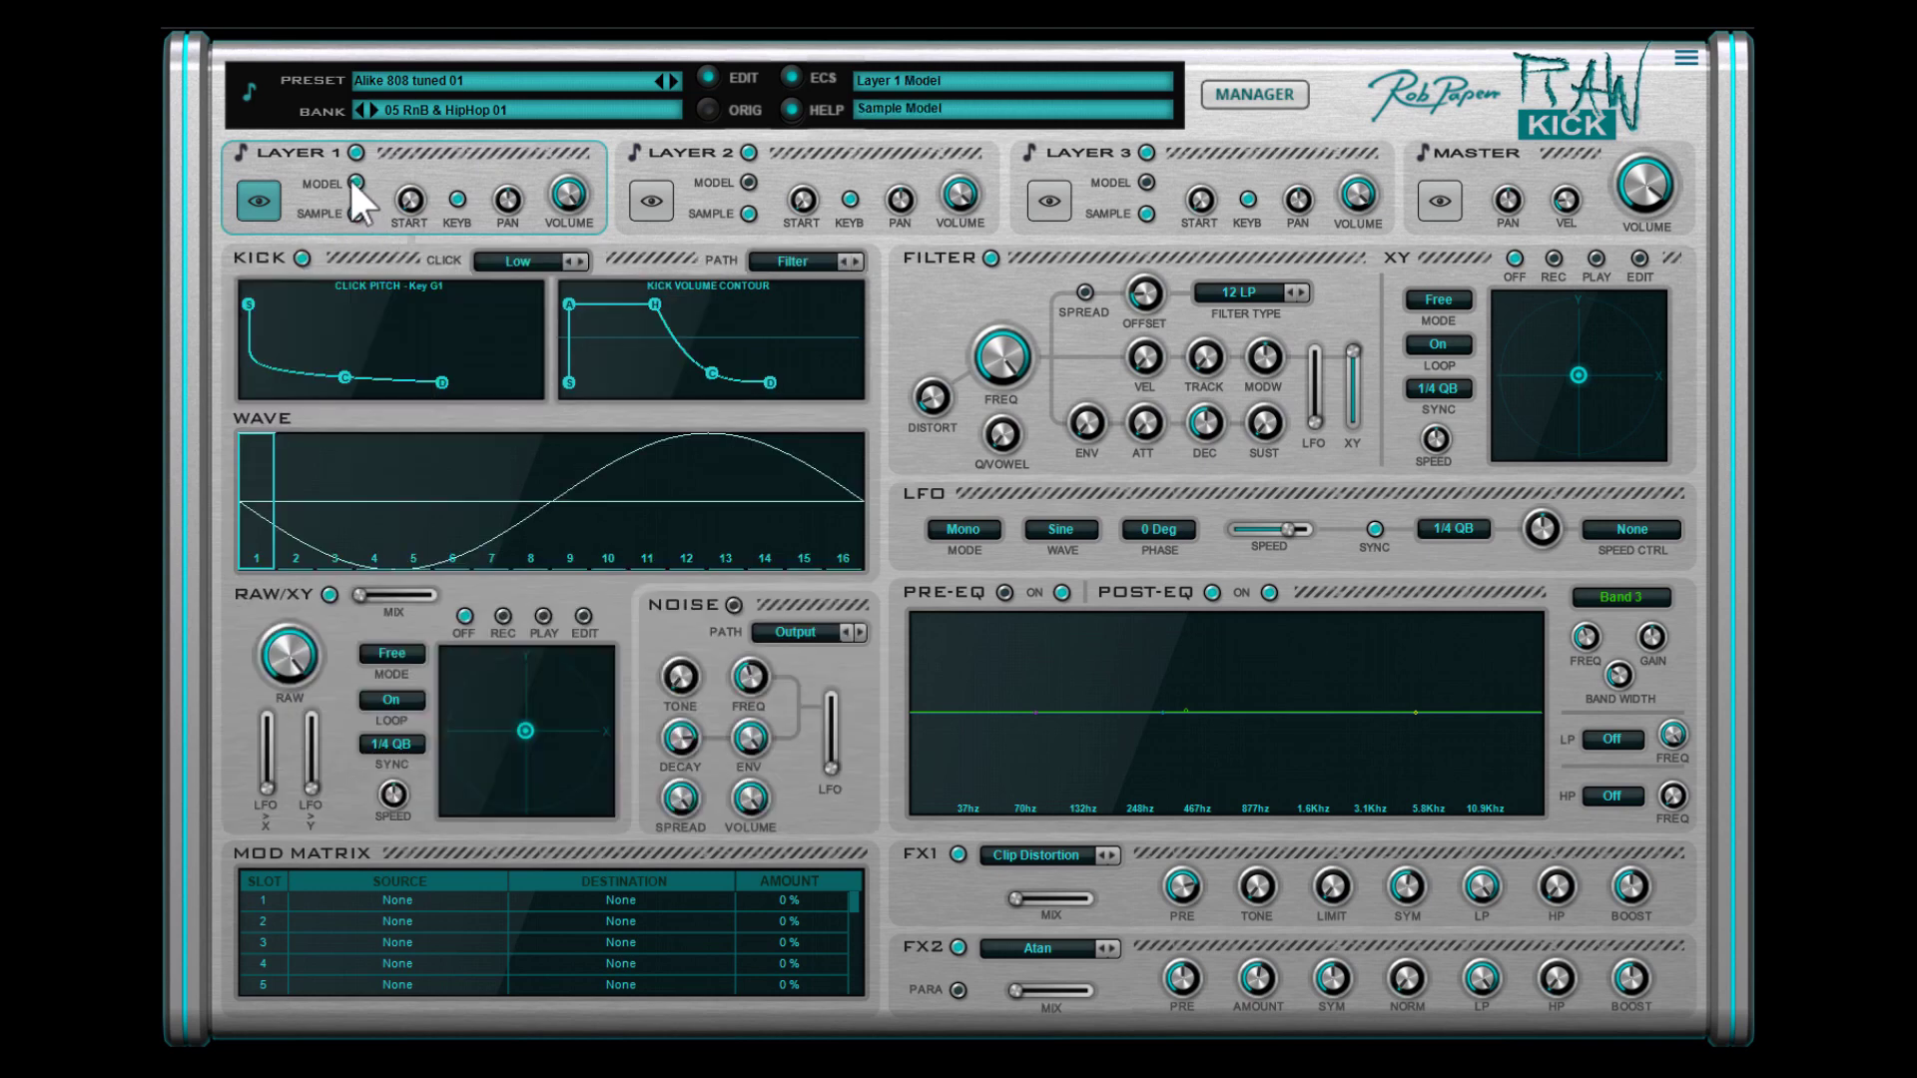
pyautogui.click(650, 194)
pyautogui.click(1052, 194)
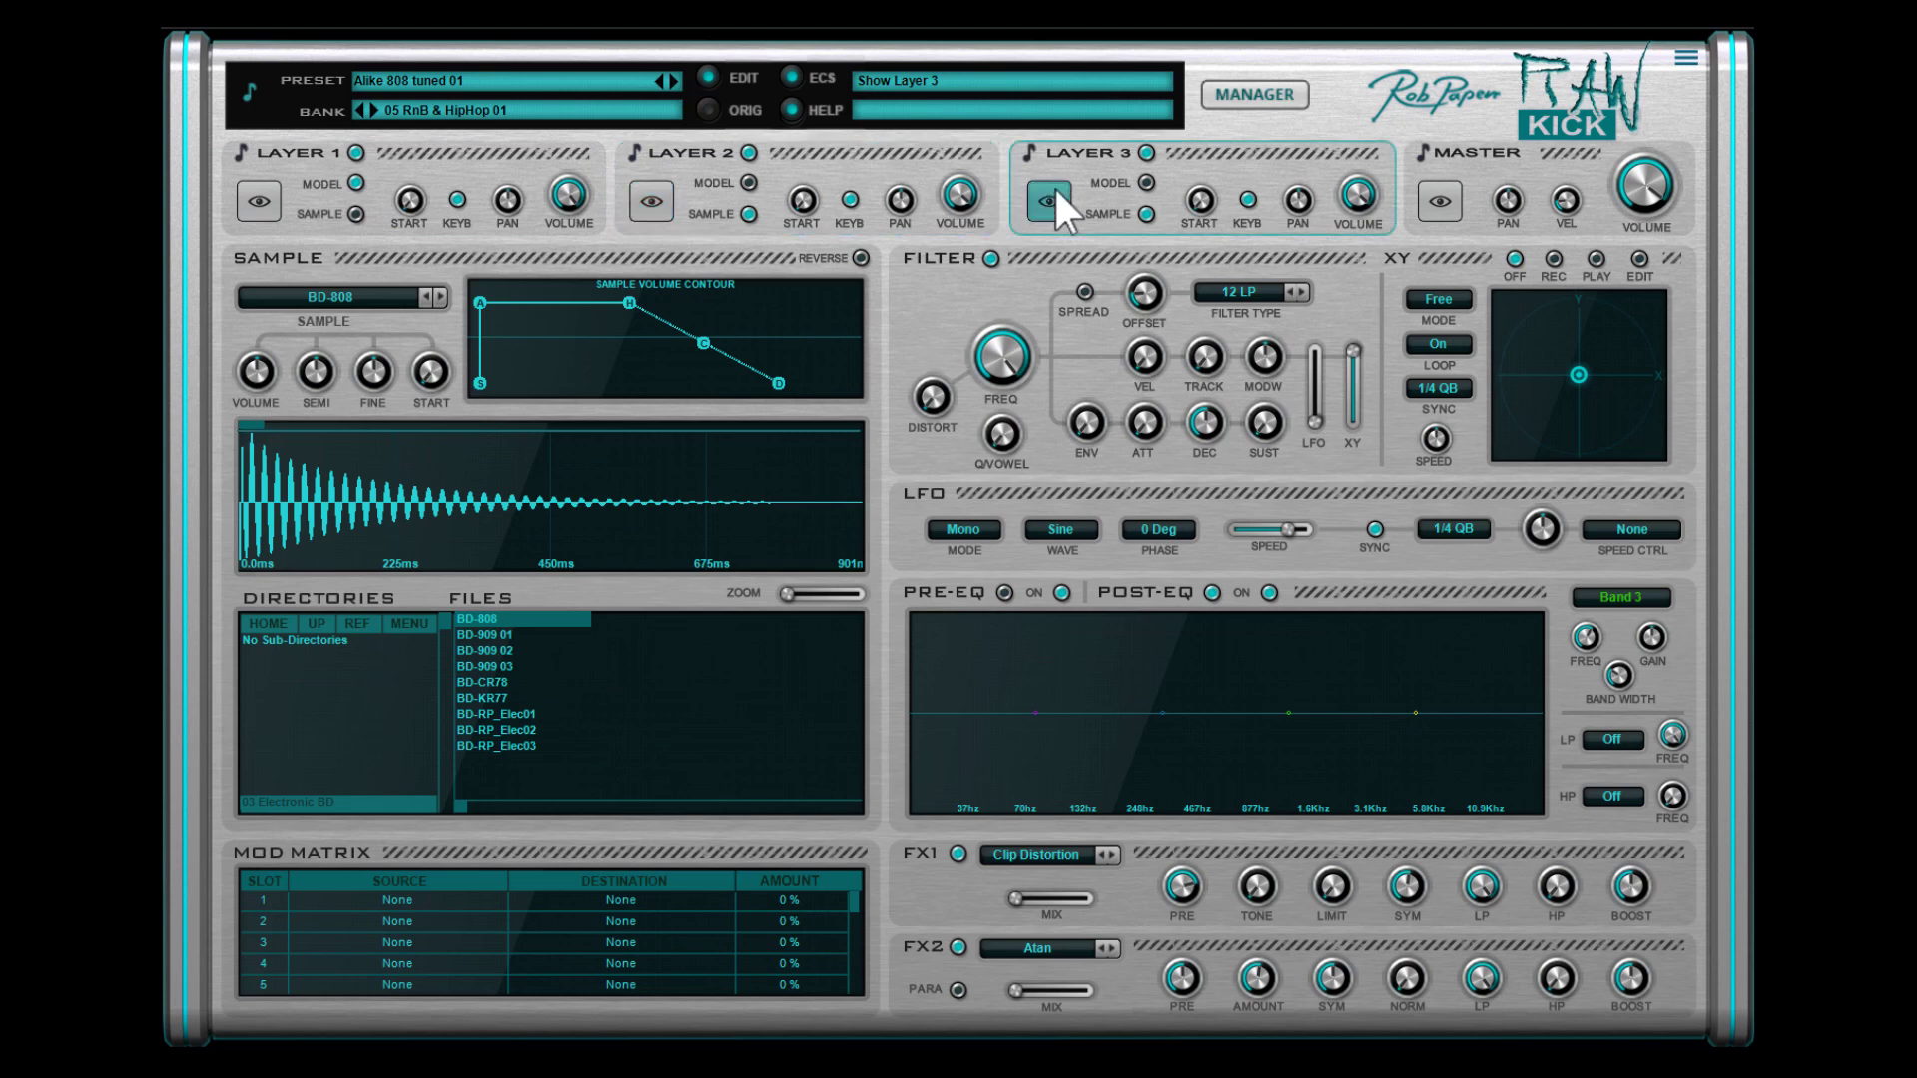
pyautogui.click(1147, 151)
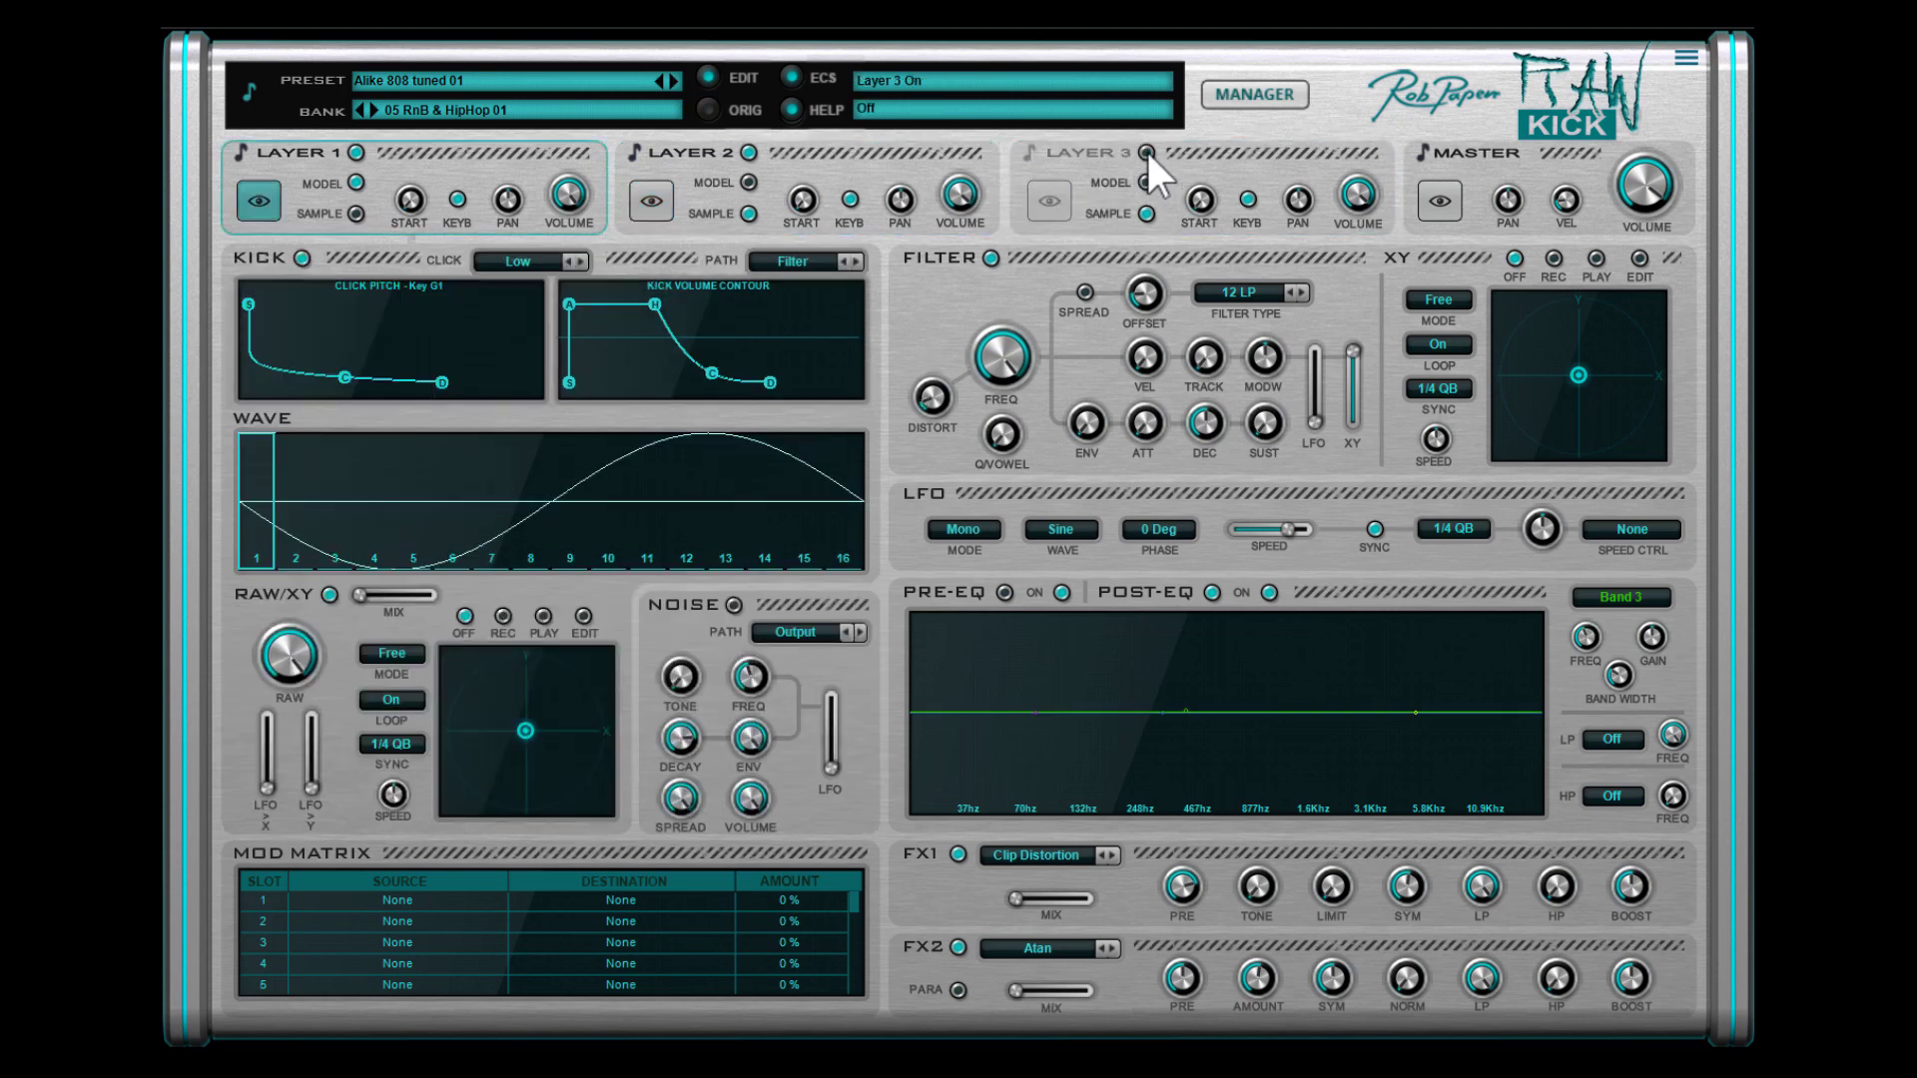
pyautogui.click(1147, 151)
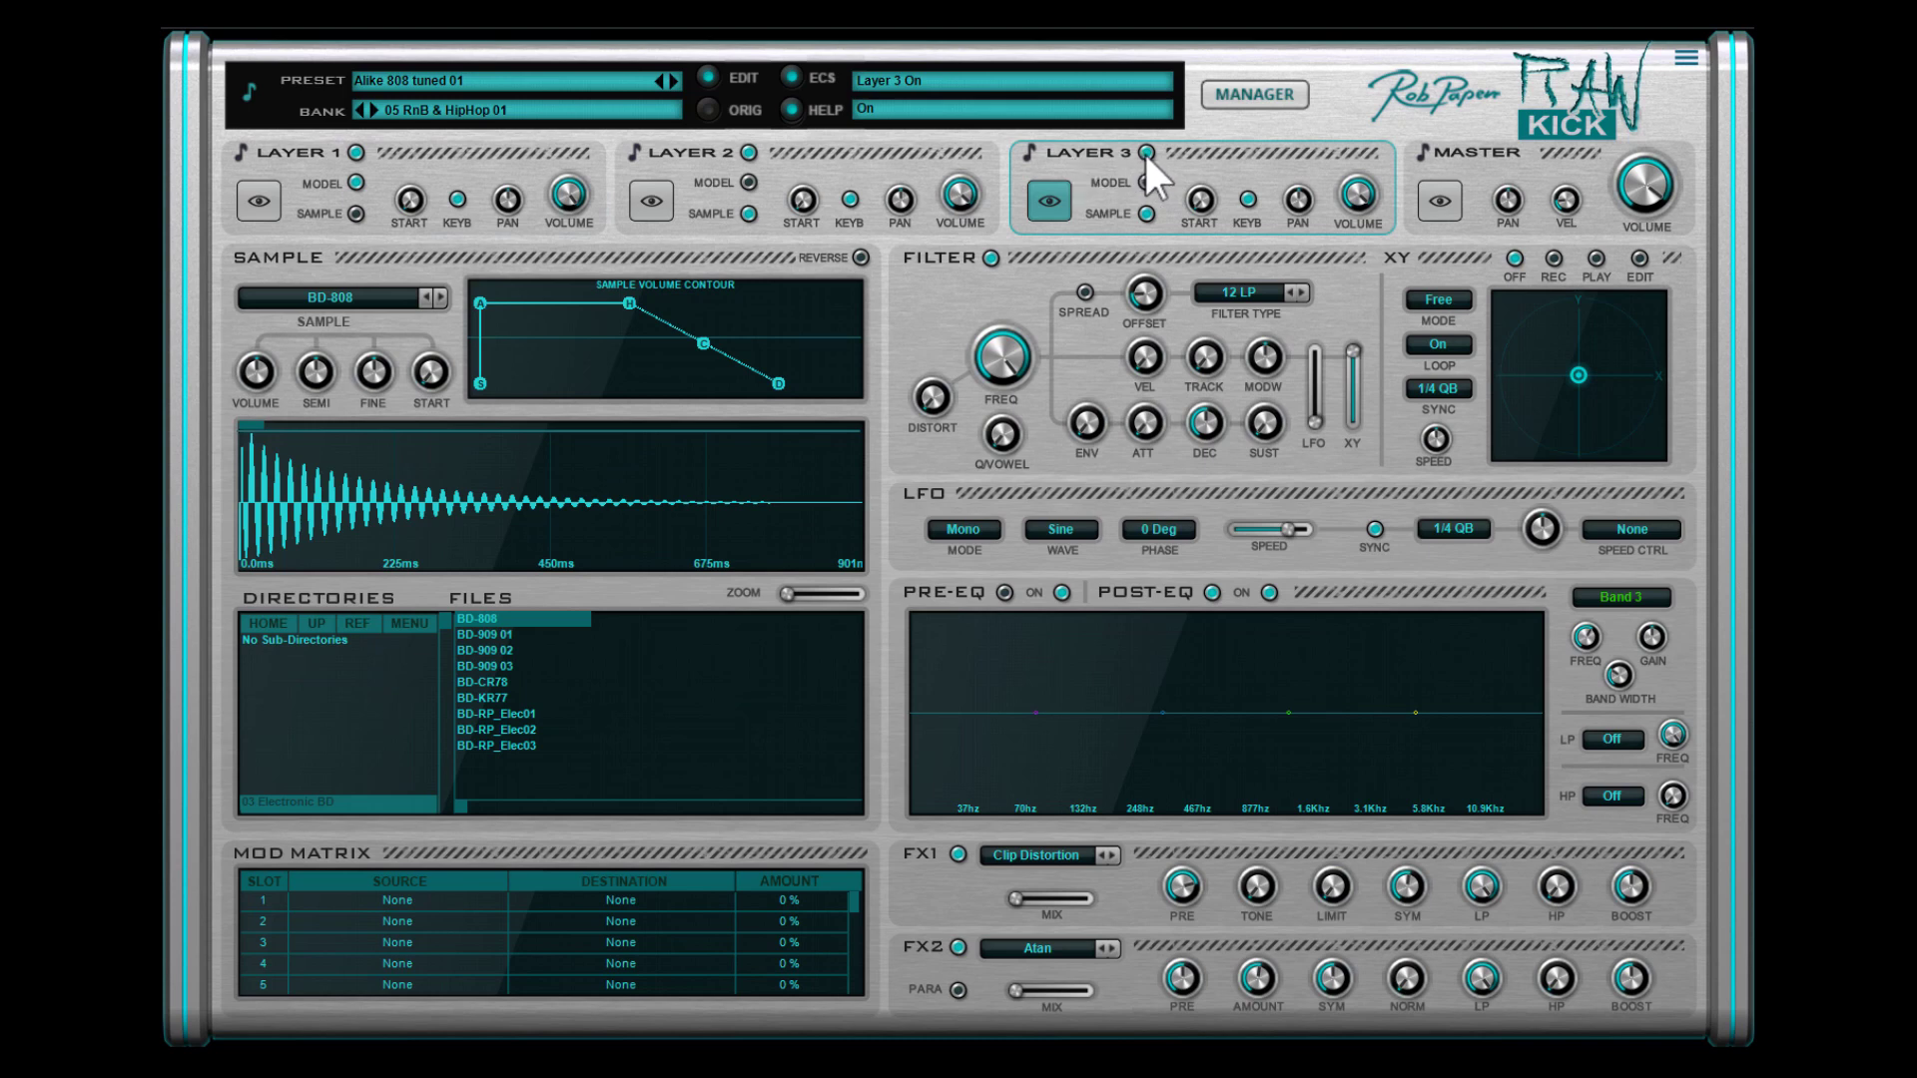
# Examine the master section and its play mode options, then return to layer 1
pyautogui.click(1445, 190)
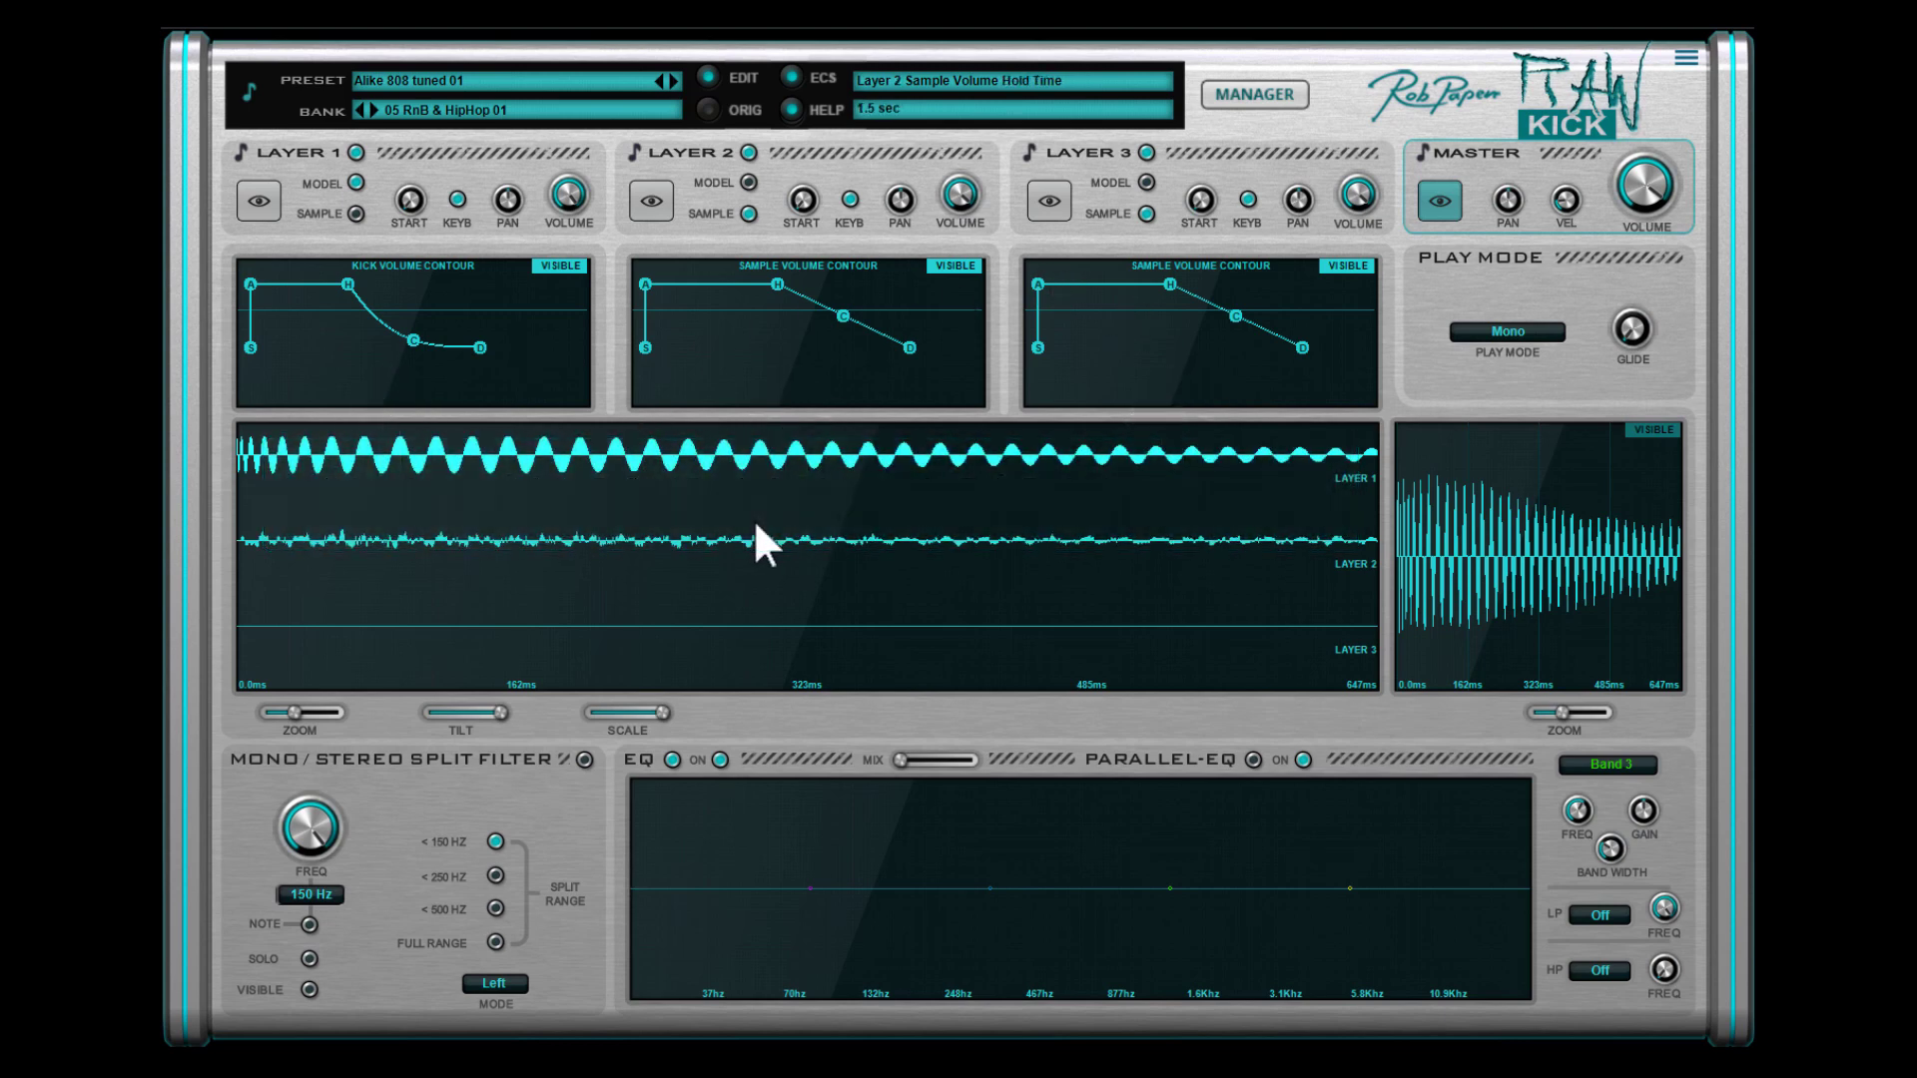
pyautogui.click(1525, 336)
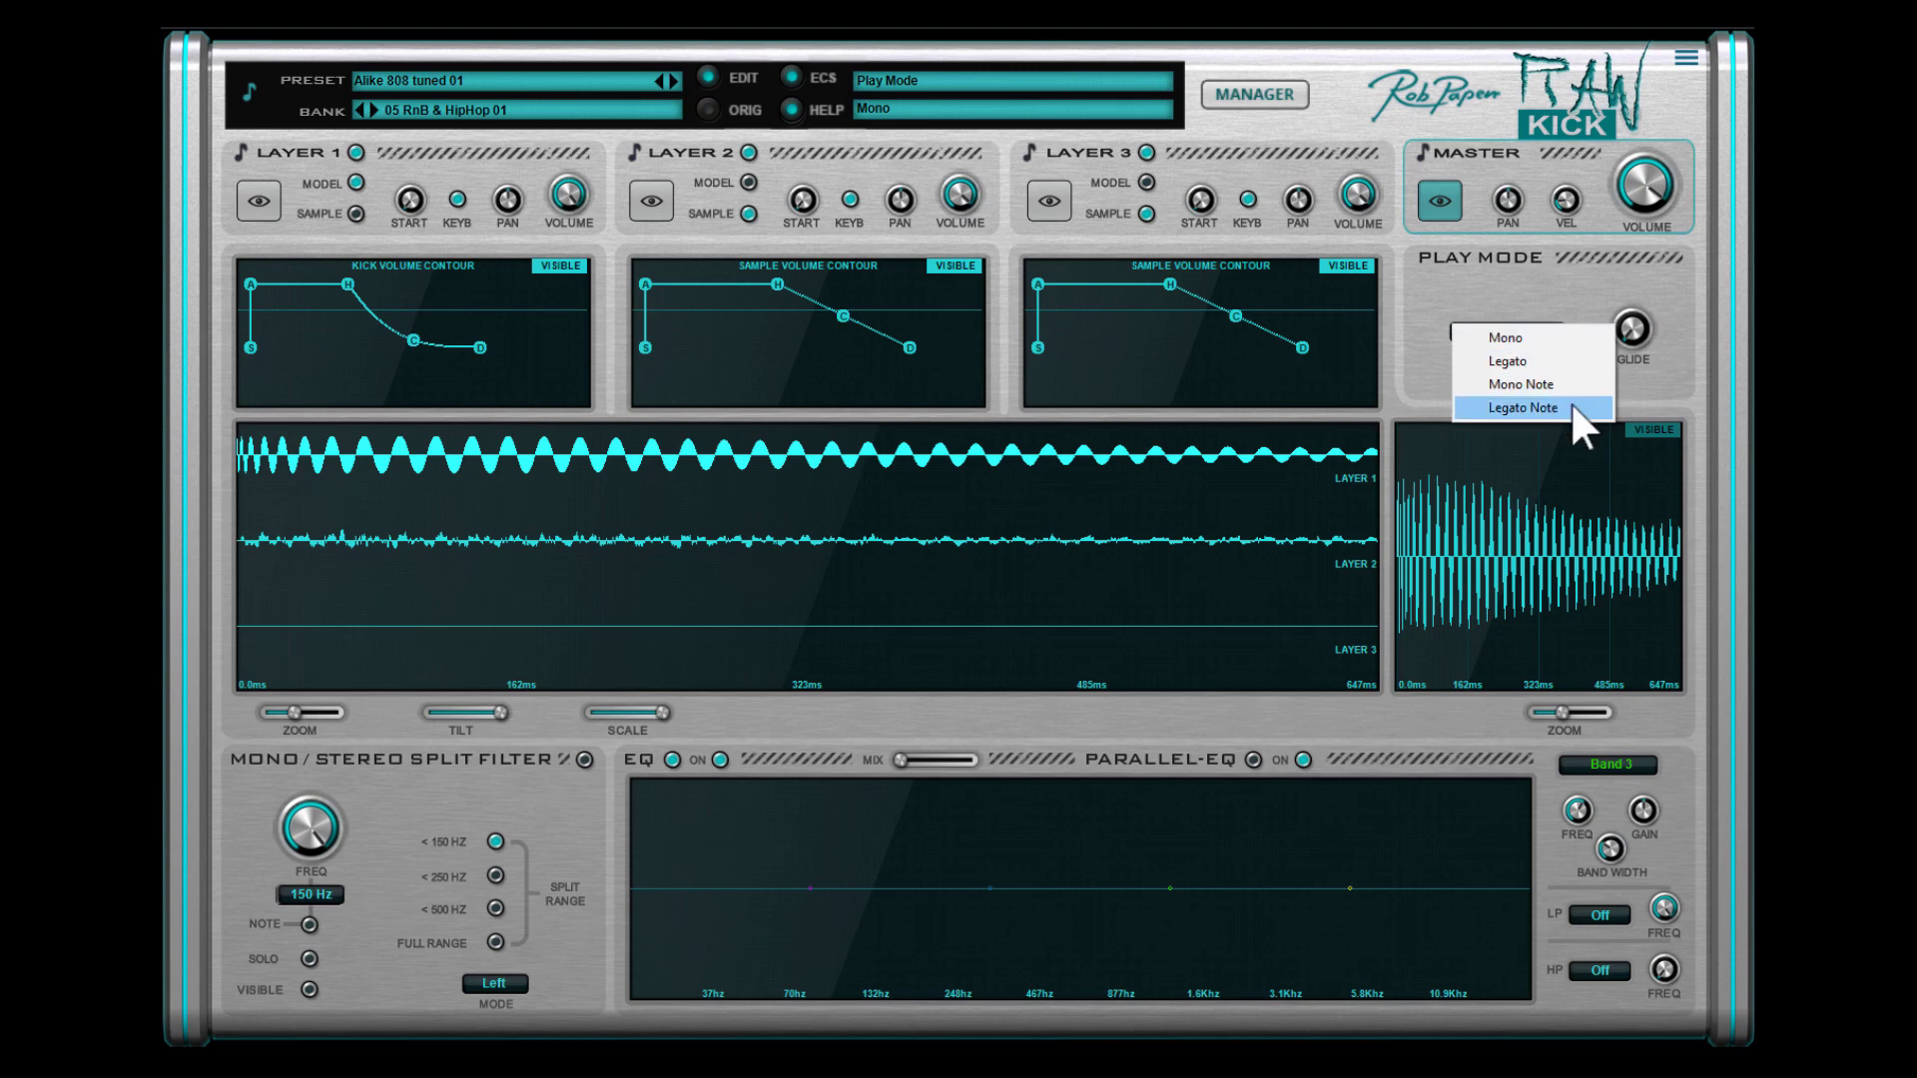
pyautogui.click(1490, 284)
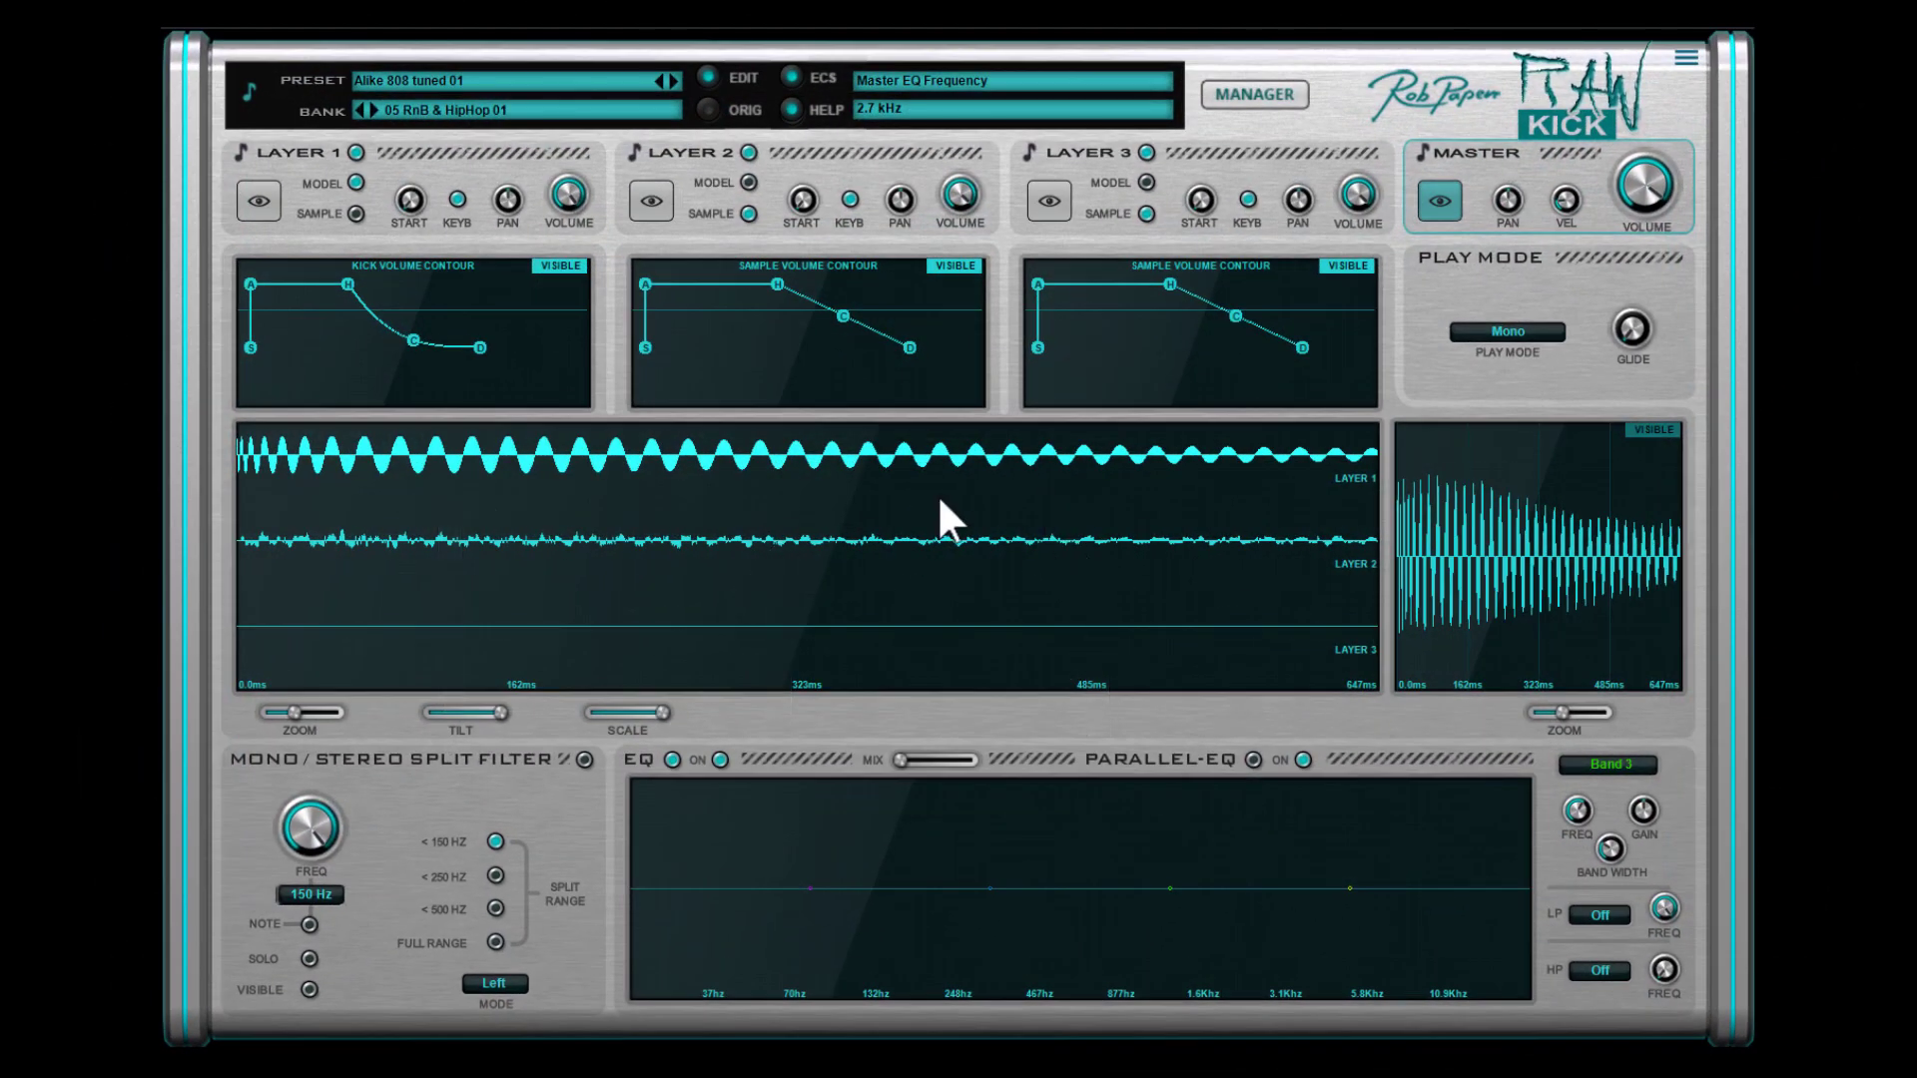
pyautogui.click(251, 198)
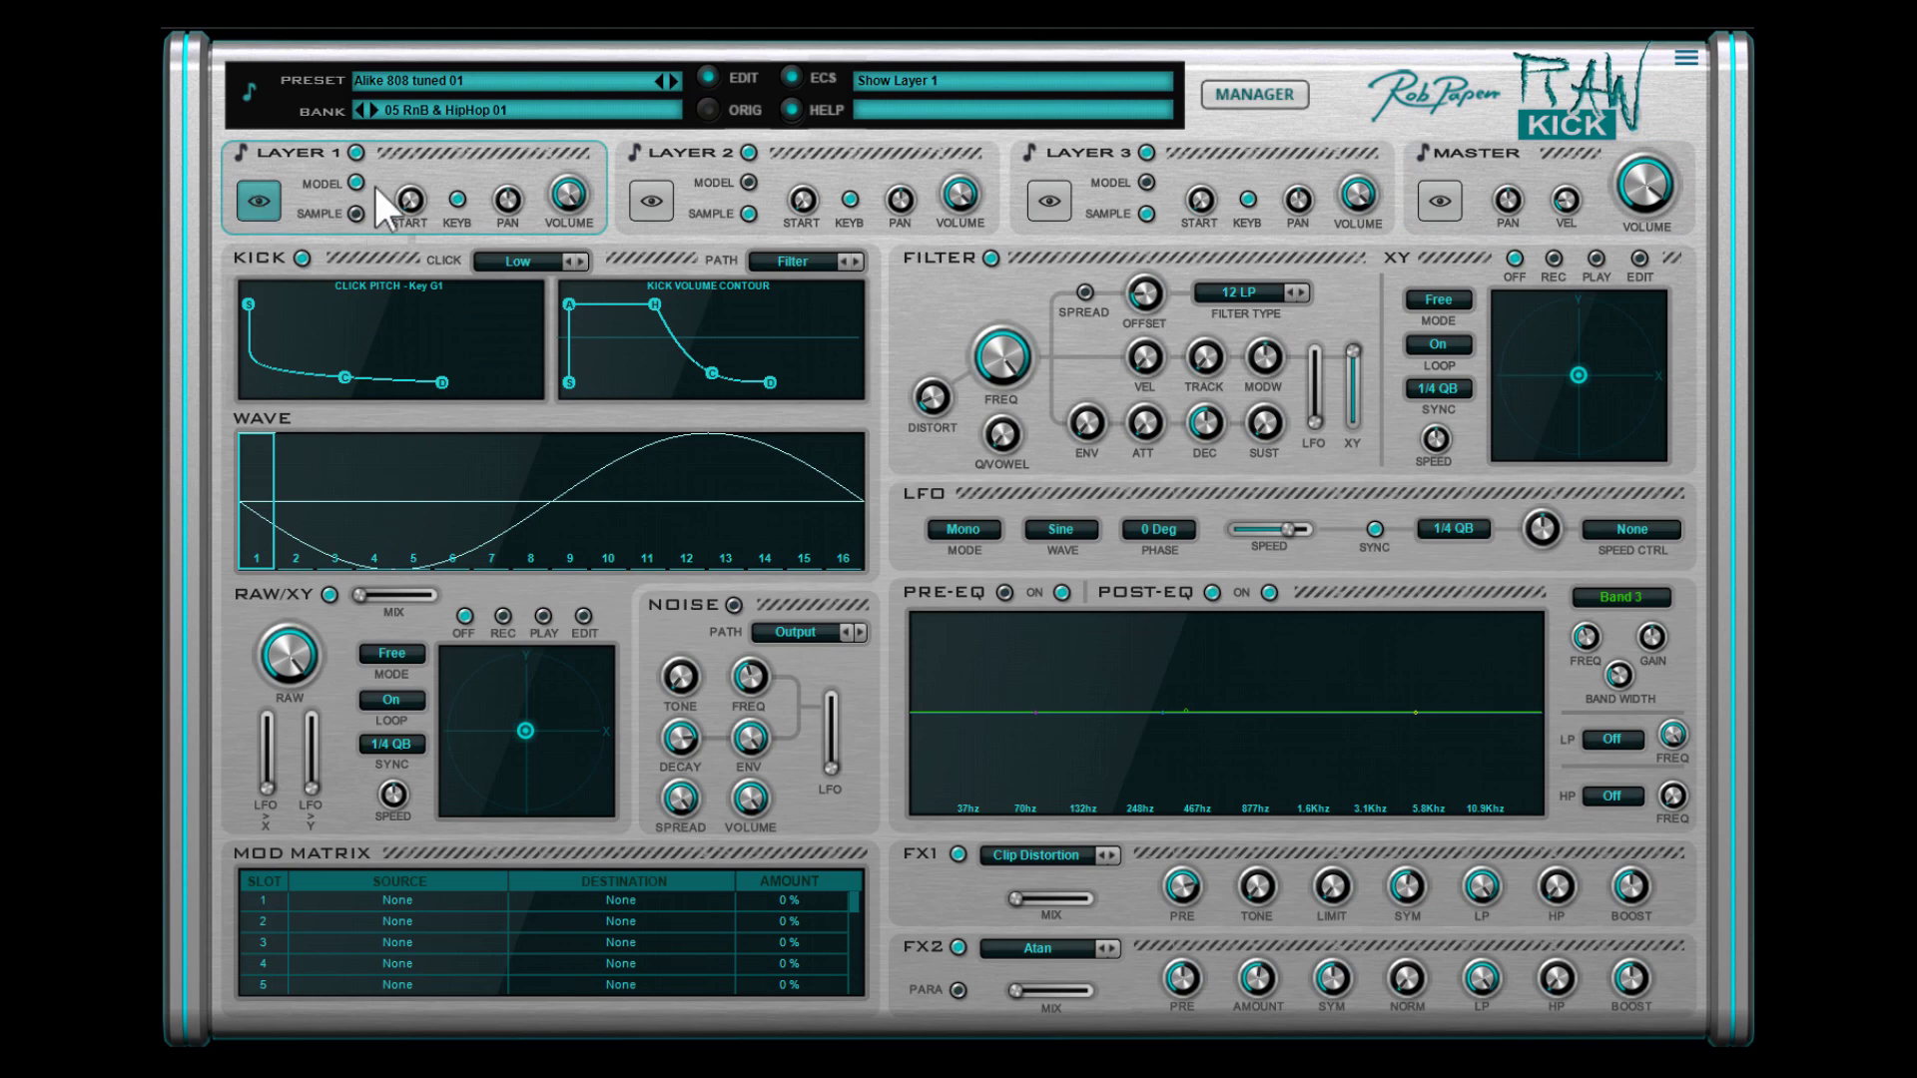
# Load preset 133, 9 Default Preset, from the 00 Introduction bank
pyautogui.click(548, 76)
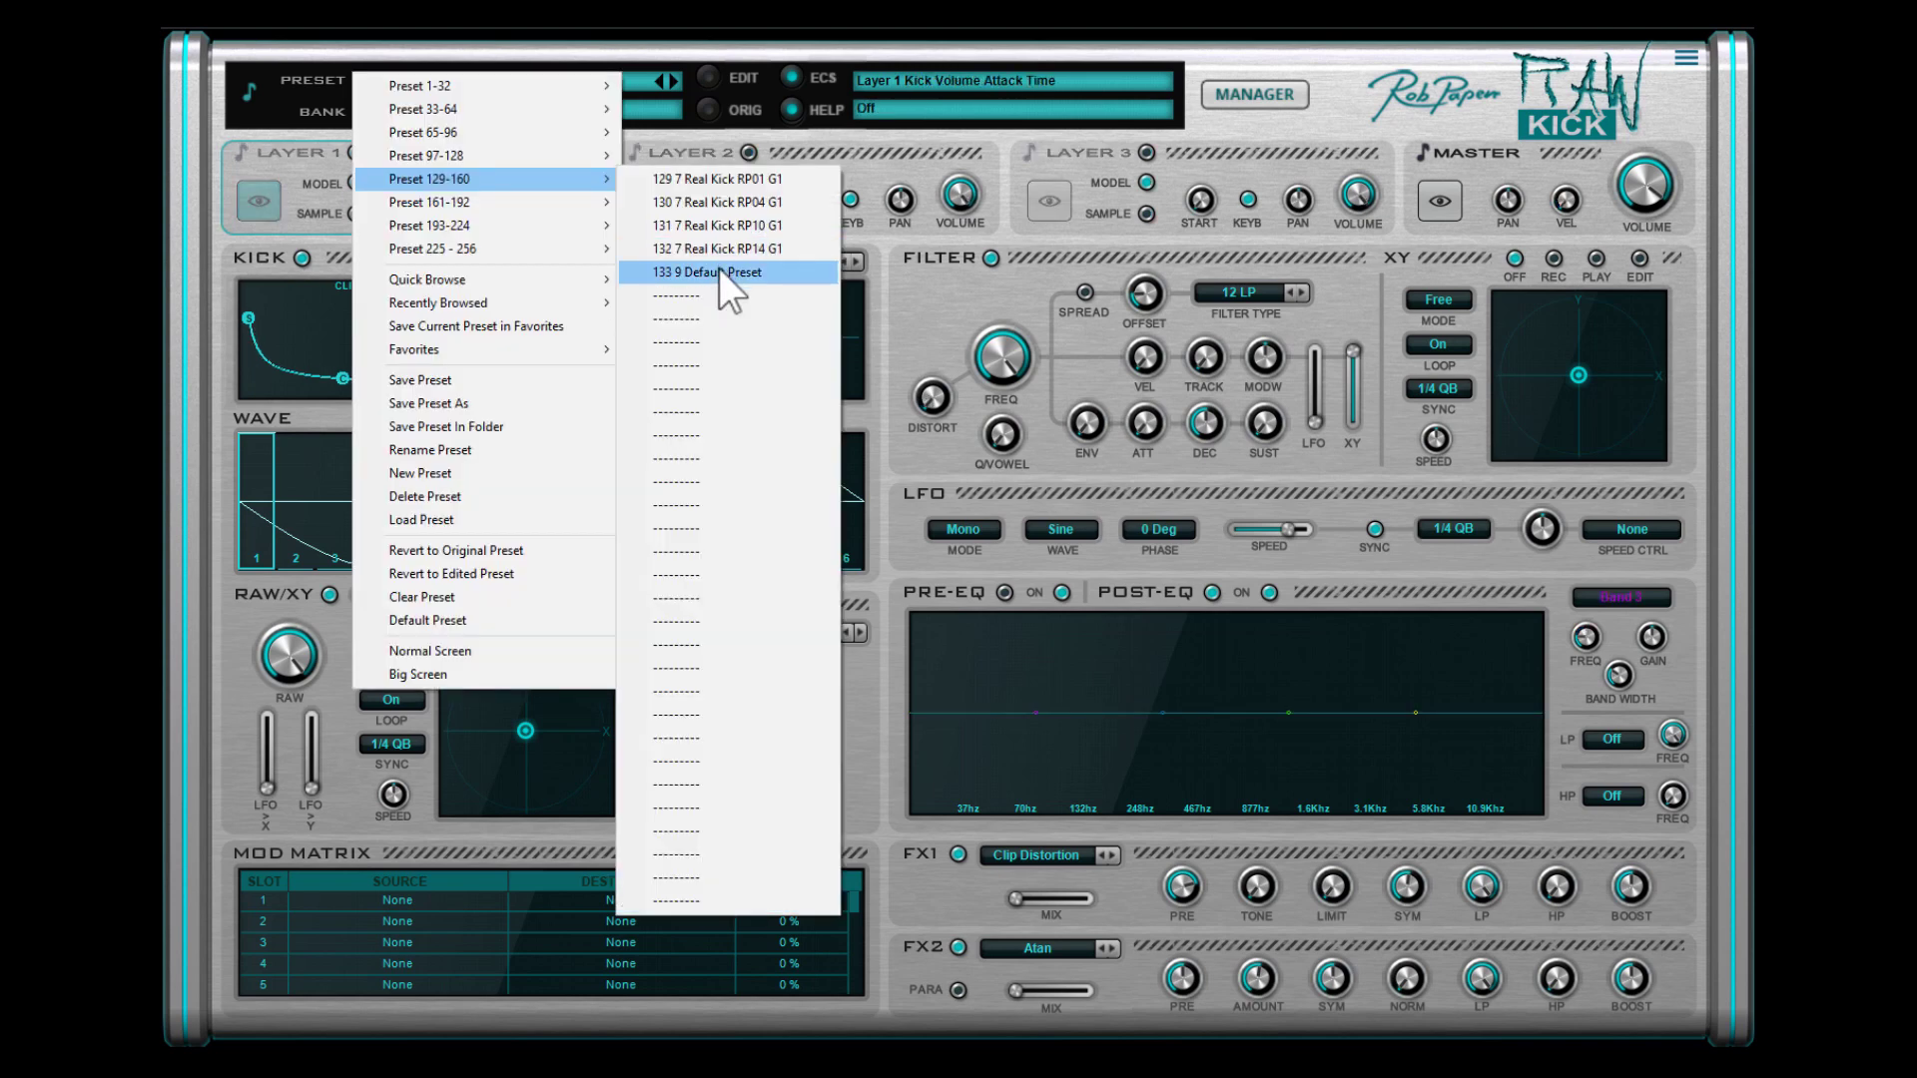
pyautogui.click(718, 270)
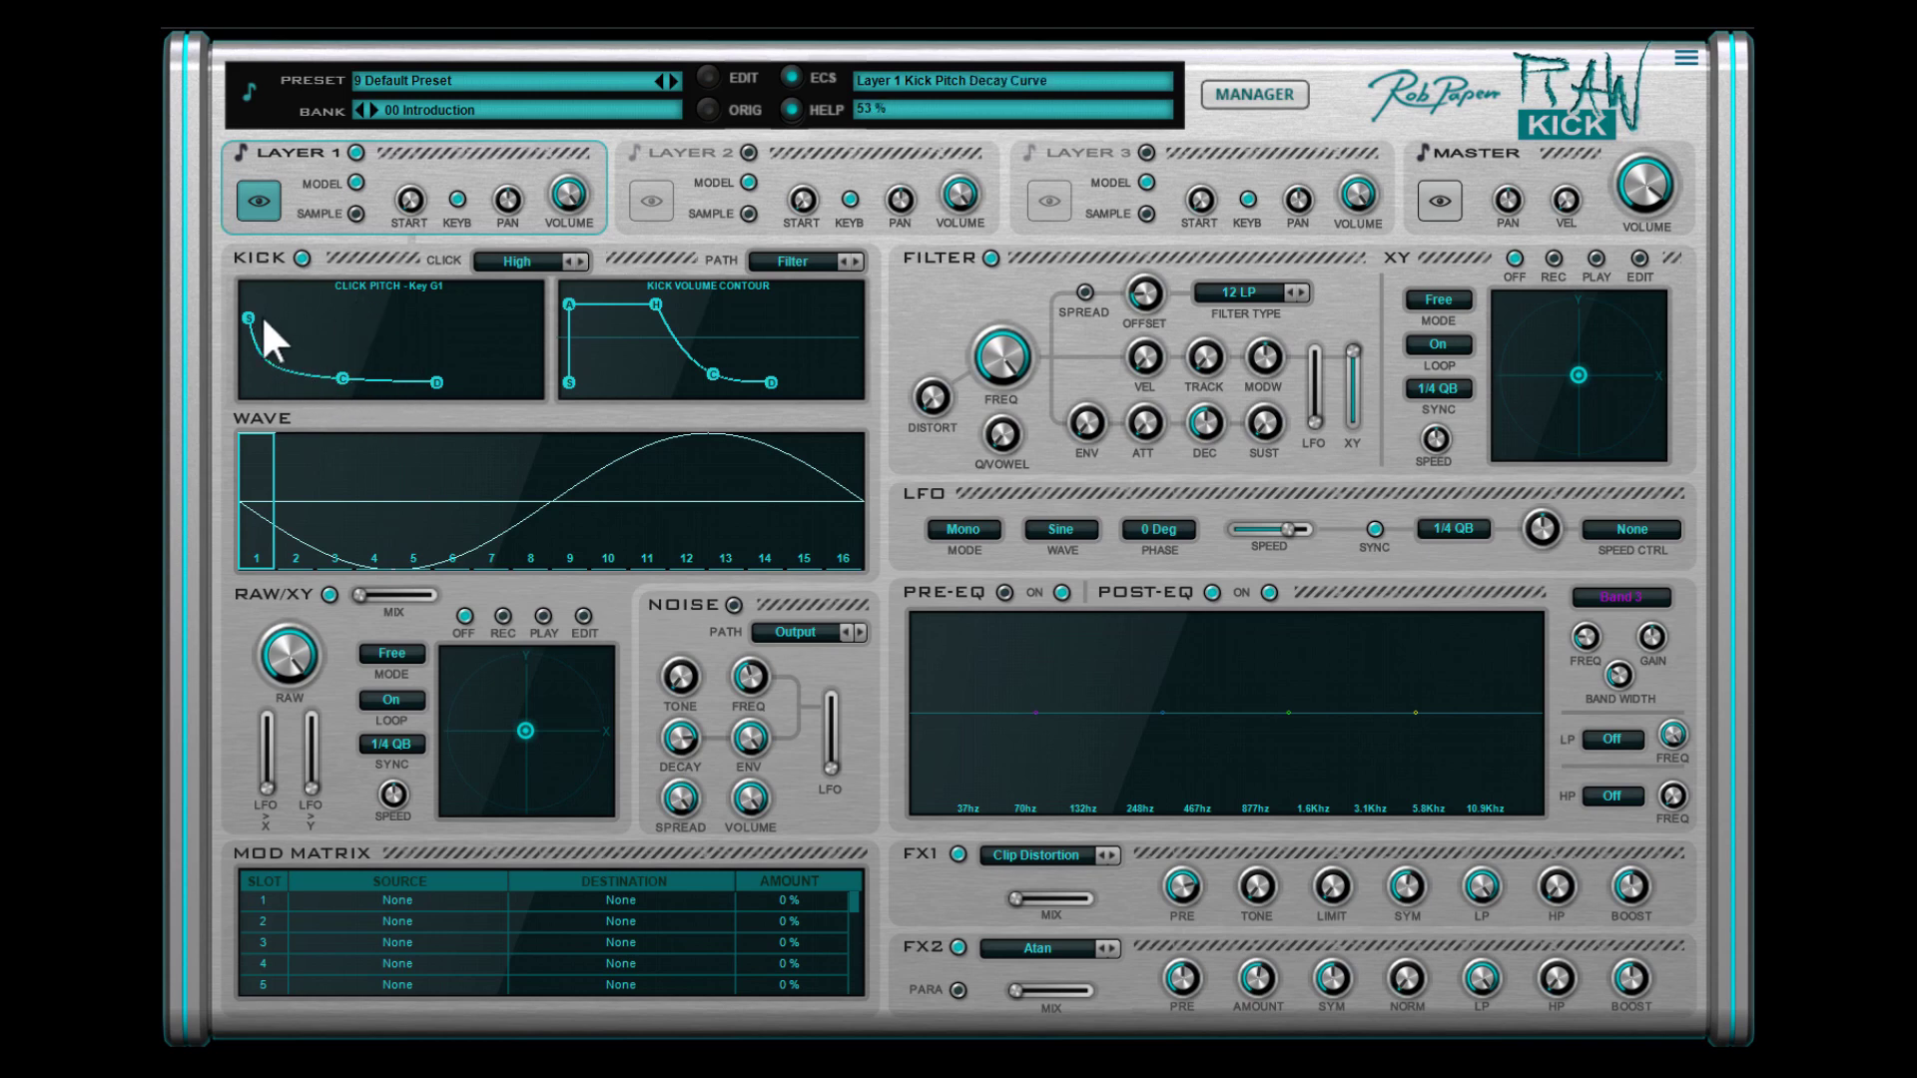
# Raise the start point of layer 1's click pitch envelope and lengthen its decay time to about 250 ms
pyautogui.moveTo(249, 314); pyautogui.dragTo(243, 255)
pyautogui.moveTo(340, 373); pyautogui.dragTo(355, 320)
pyautogui.moveTo(440, 378); pyautogui.dragTo(502, 393)
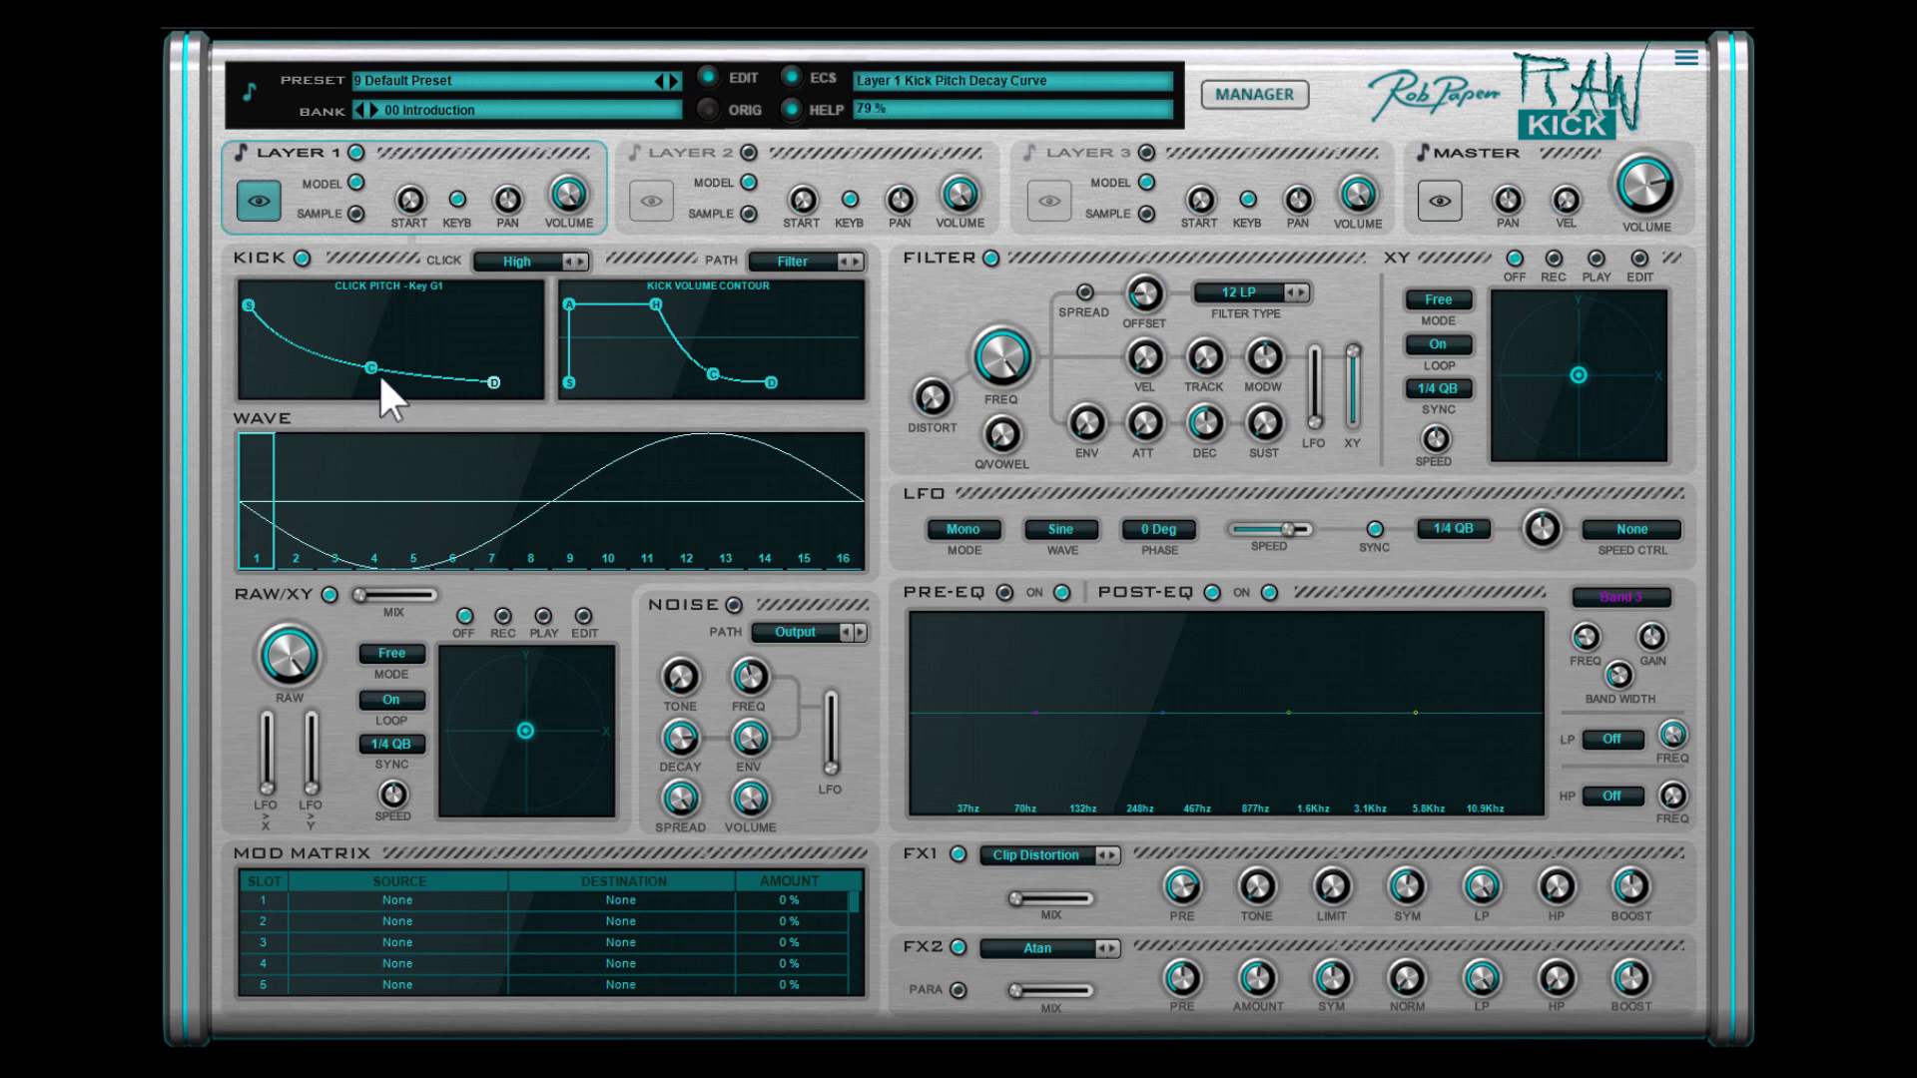
# Bend the click pitch decay curve into a steep initial drop and raise the start pitch to about 20 kHz
pyautogui.moveTo(370, 364); pyautogui.dragTo(377, 341)
pyautogui.moveTo(369, 349); pyautogui.dragTo(367, 453)
pyautogui.moveTo(370, 380); pyautogui.dragTo(370, 387)
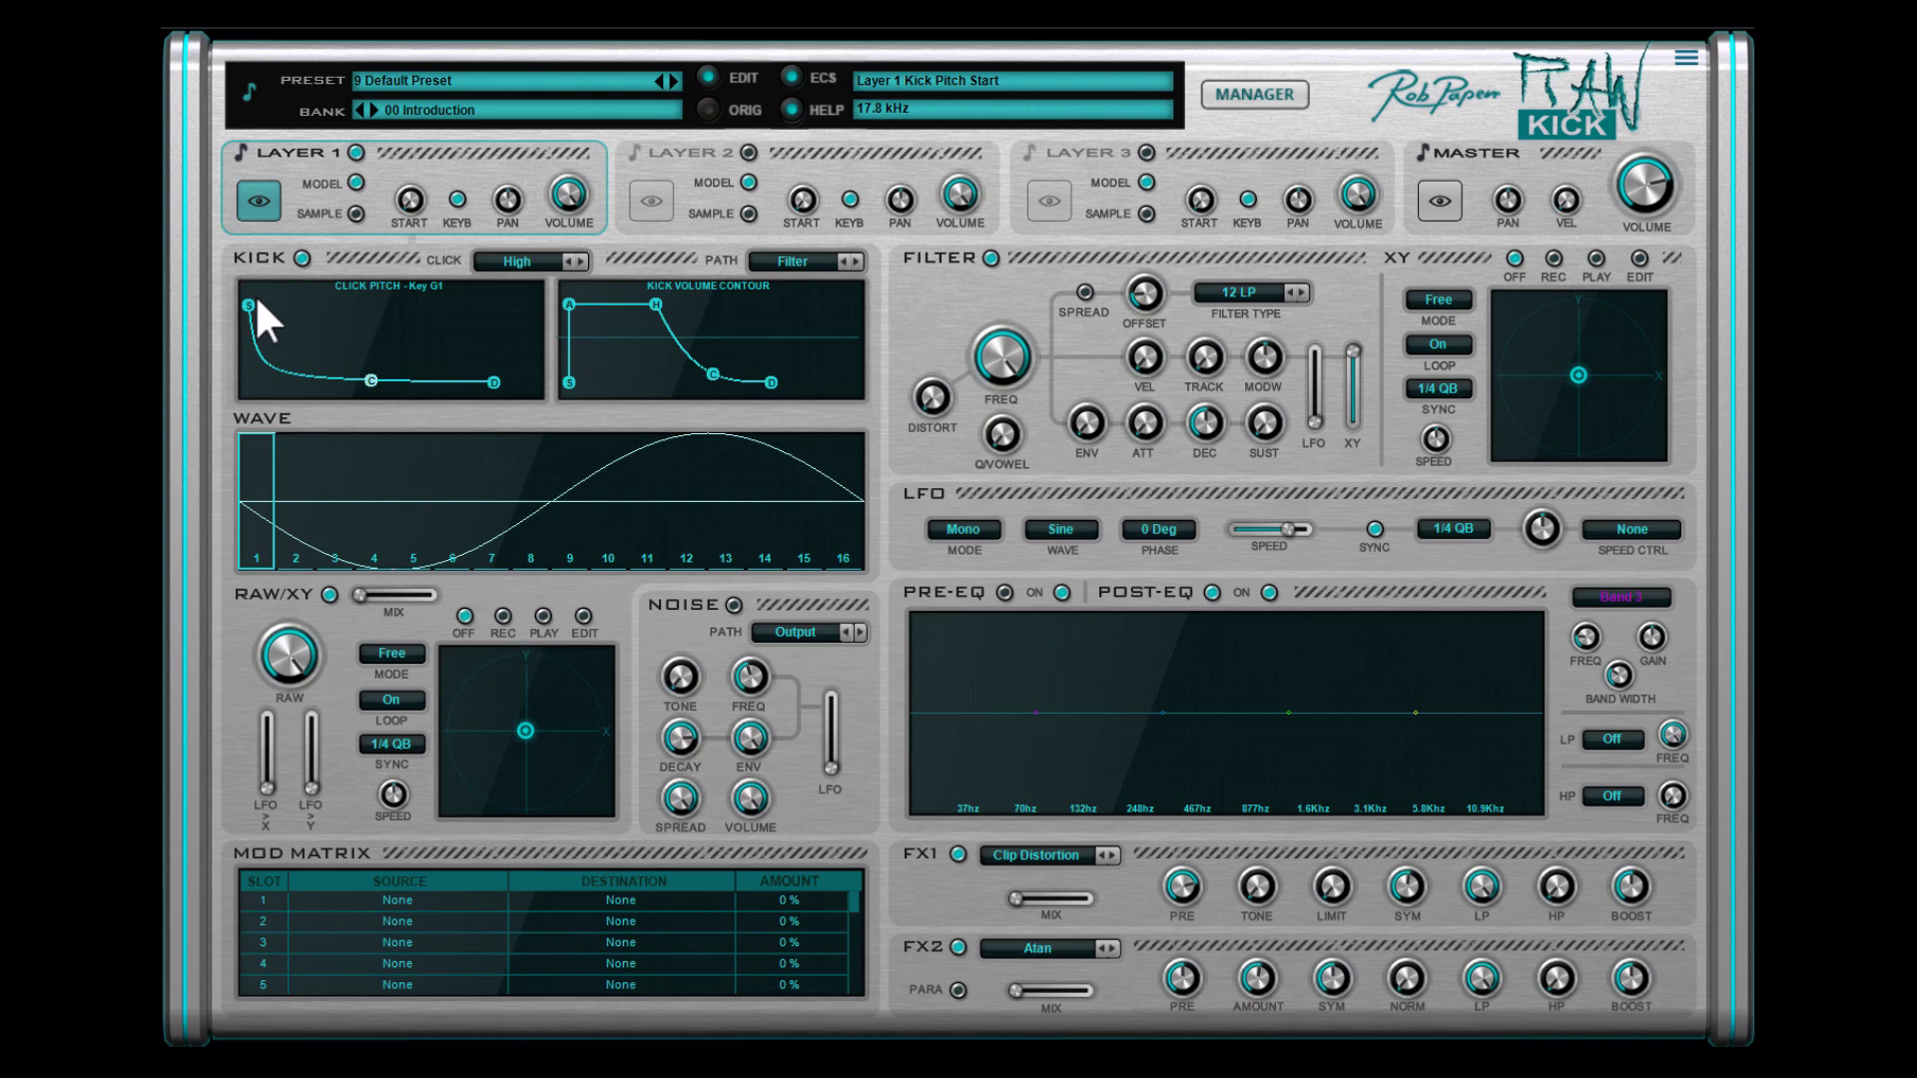
pyautogui.moveTo(245, 301); pyautogui.dragTo(242, 292)
# Try the Low click setting, lower the kick pitch start point, and set the click back to High
pyautogui.click(578, 261)
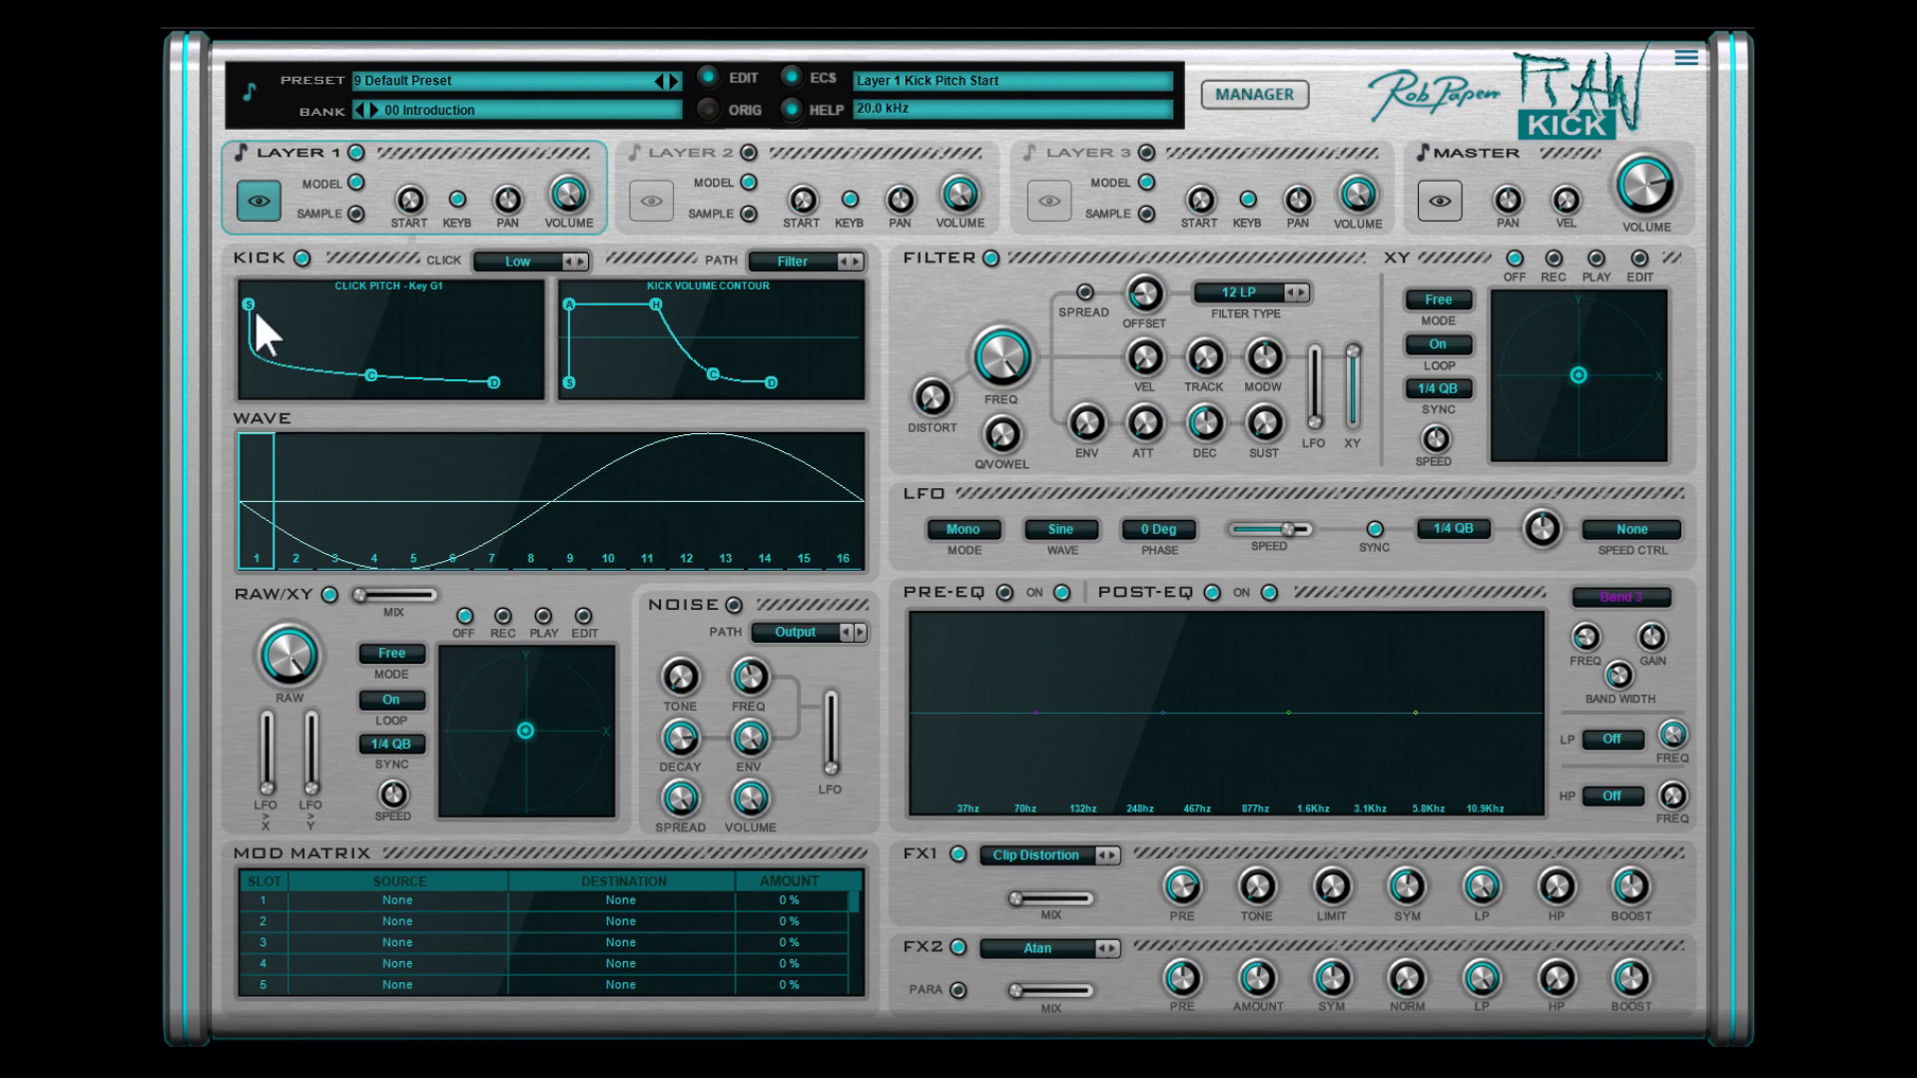
pyautogui.moveTo(247, 302); pyautogui.dragTo(251, 350)
pyautogui.click(568, 258)
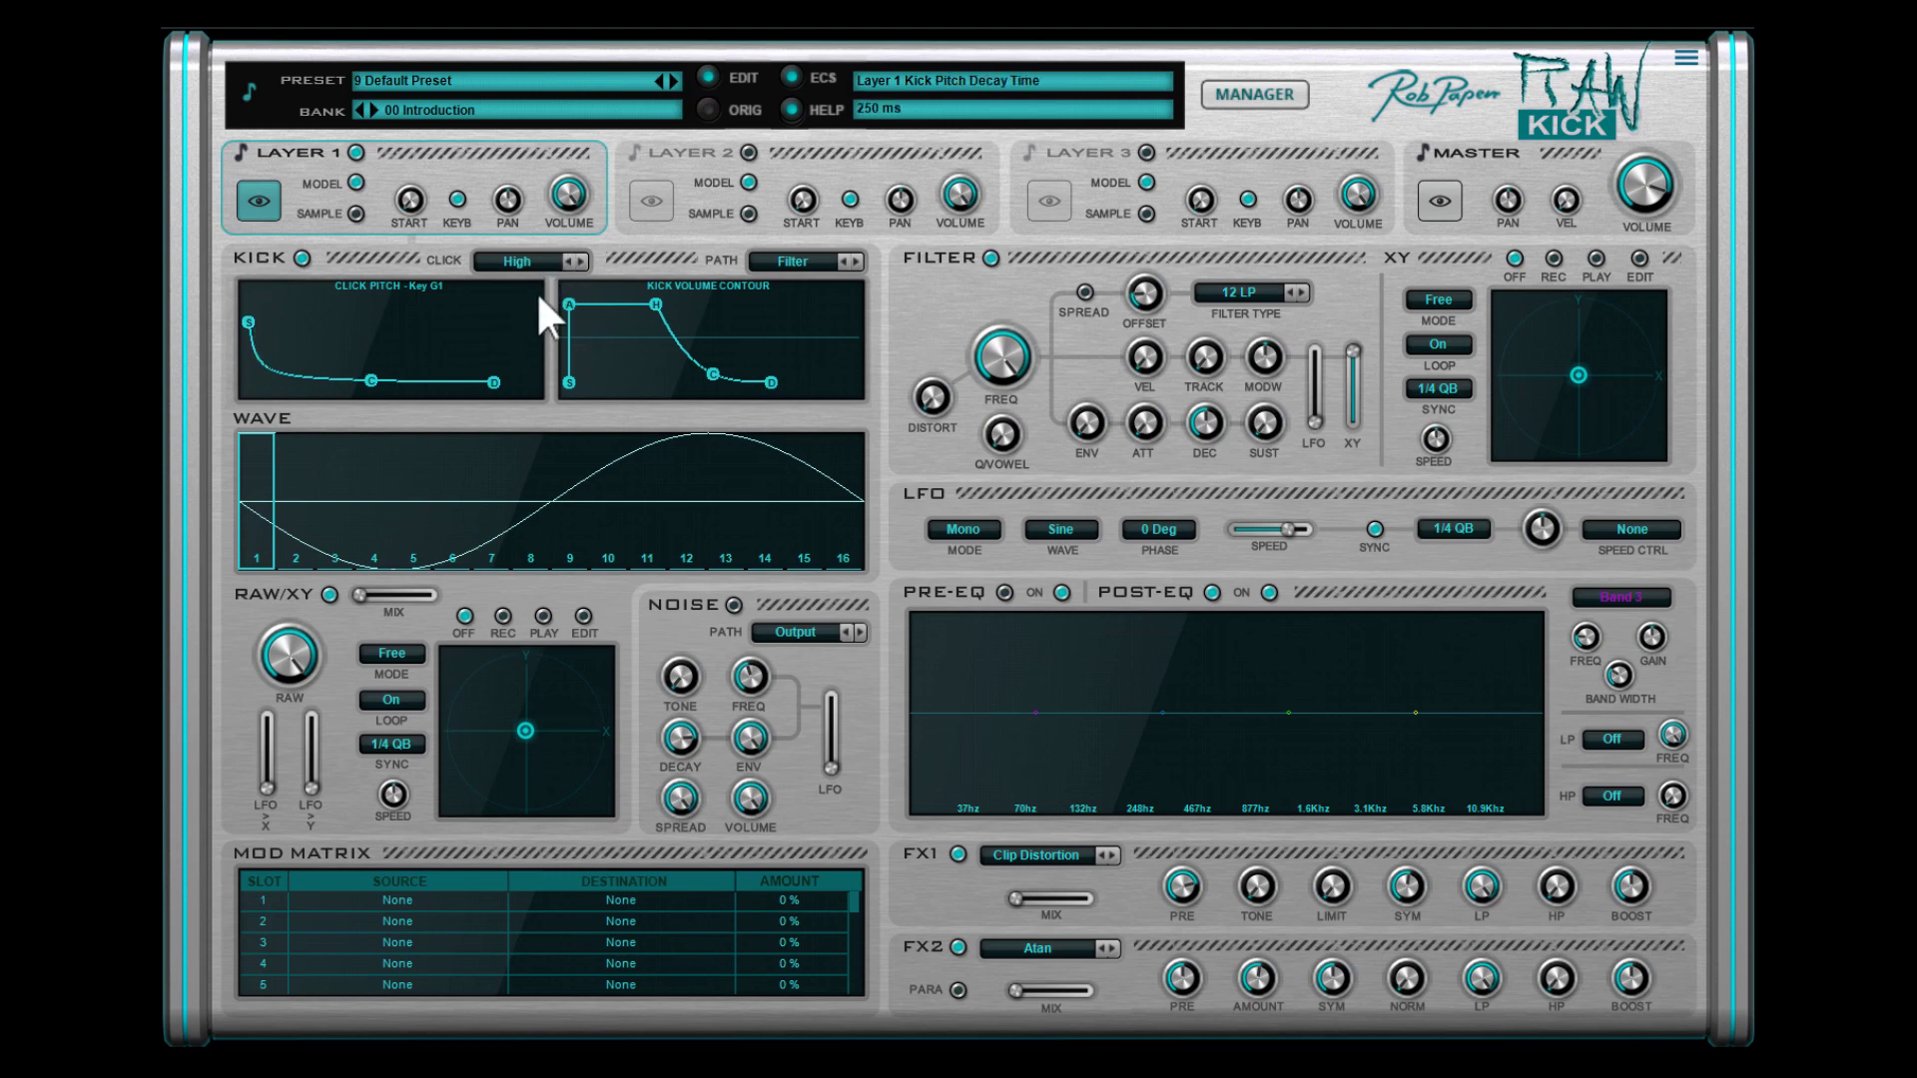
# Set the click to Low and adjust the hold time of layer 1's kick volume contour
pyautogui.click(579, 261)
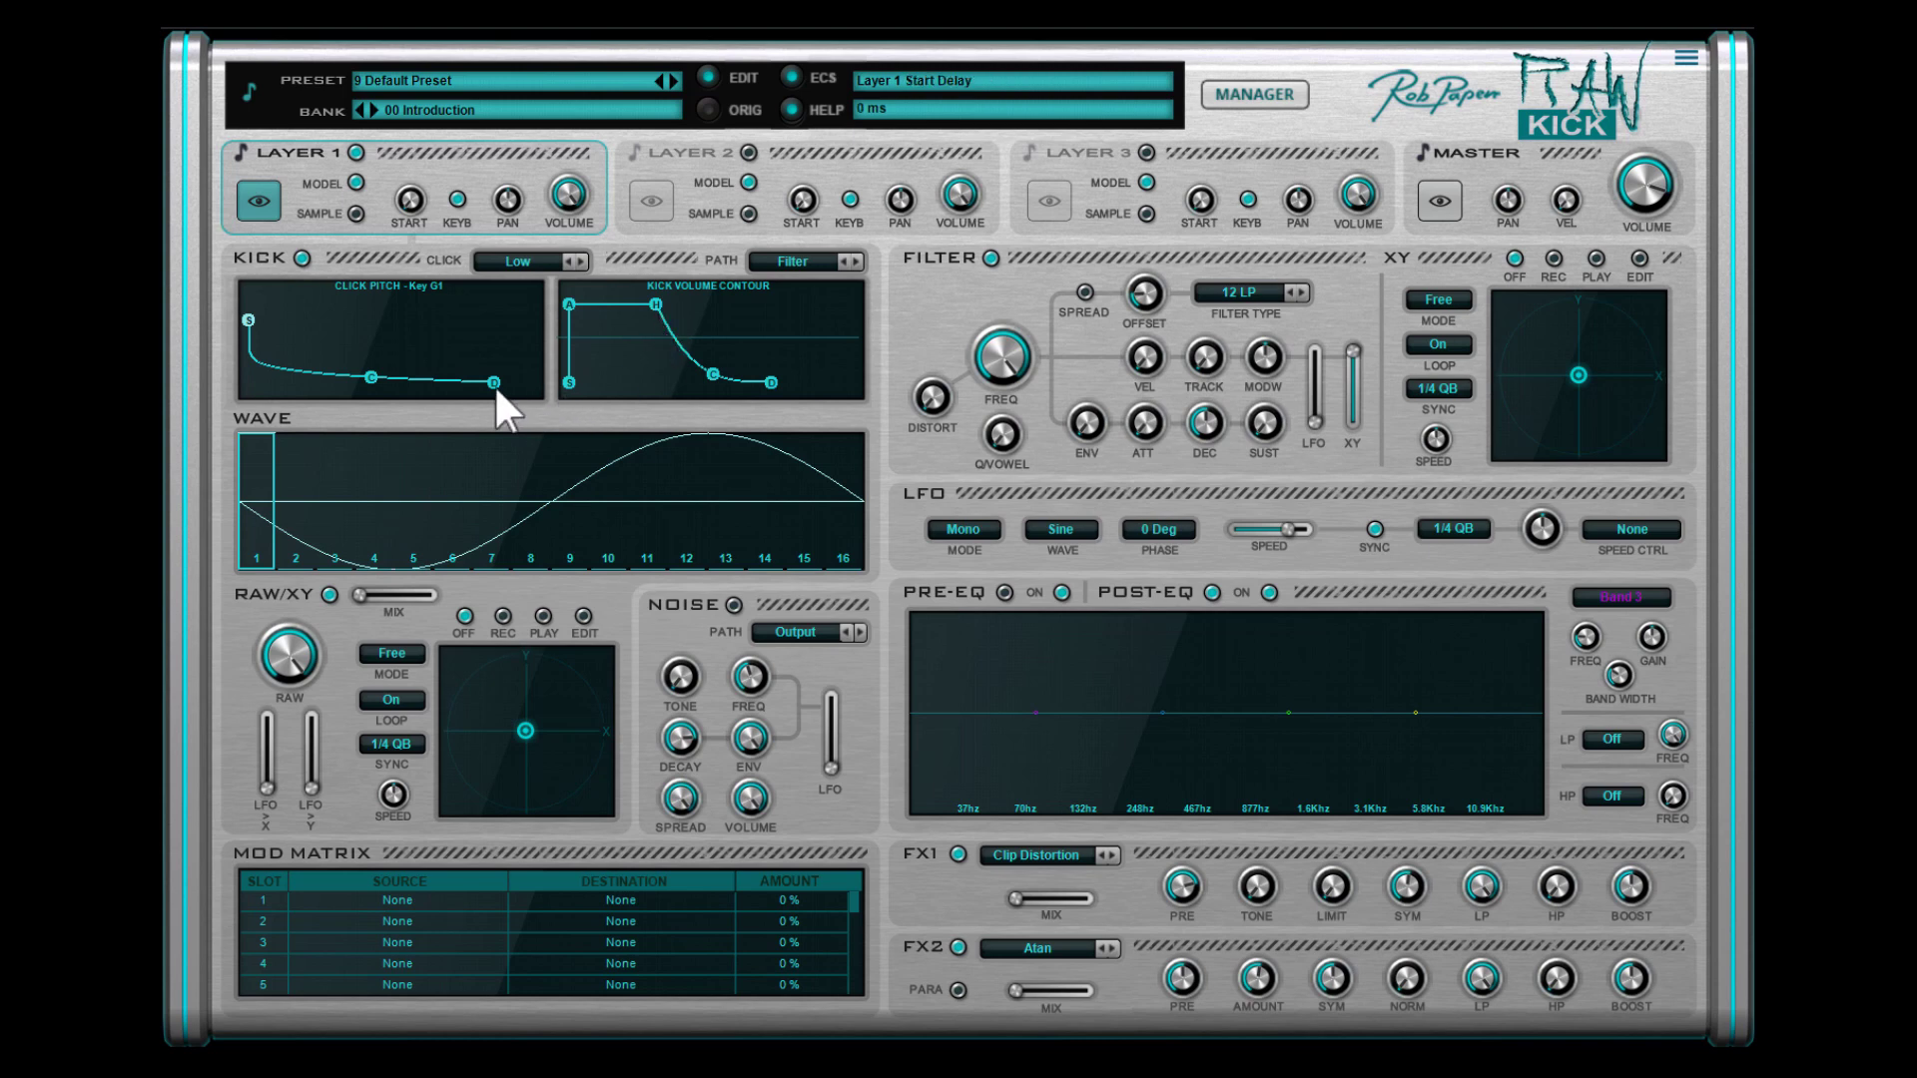
pyautogui.moveTo(655, 299); pyautogui.dragTo(597, 305)
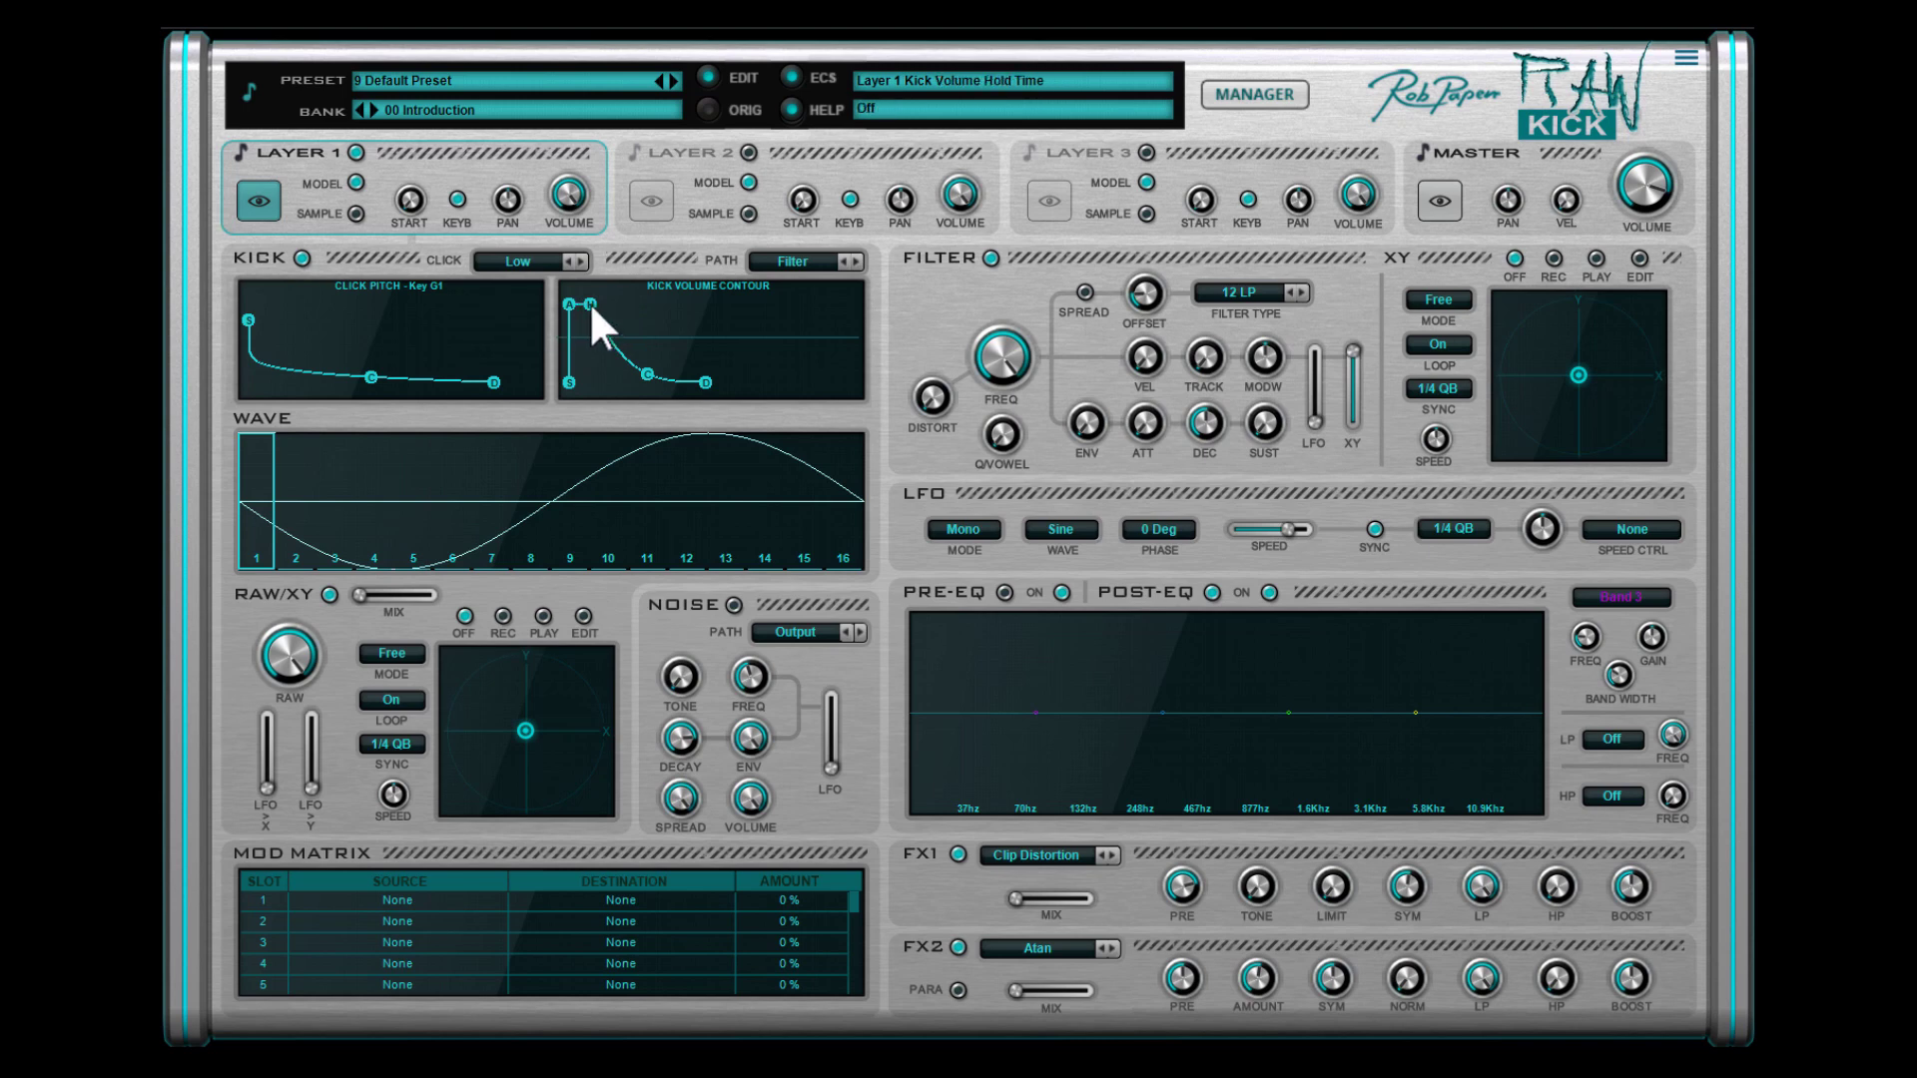
pyautogui.moveTo(590, 304); pyautogui.dragTo(822, 324)
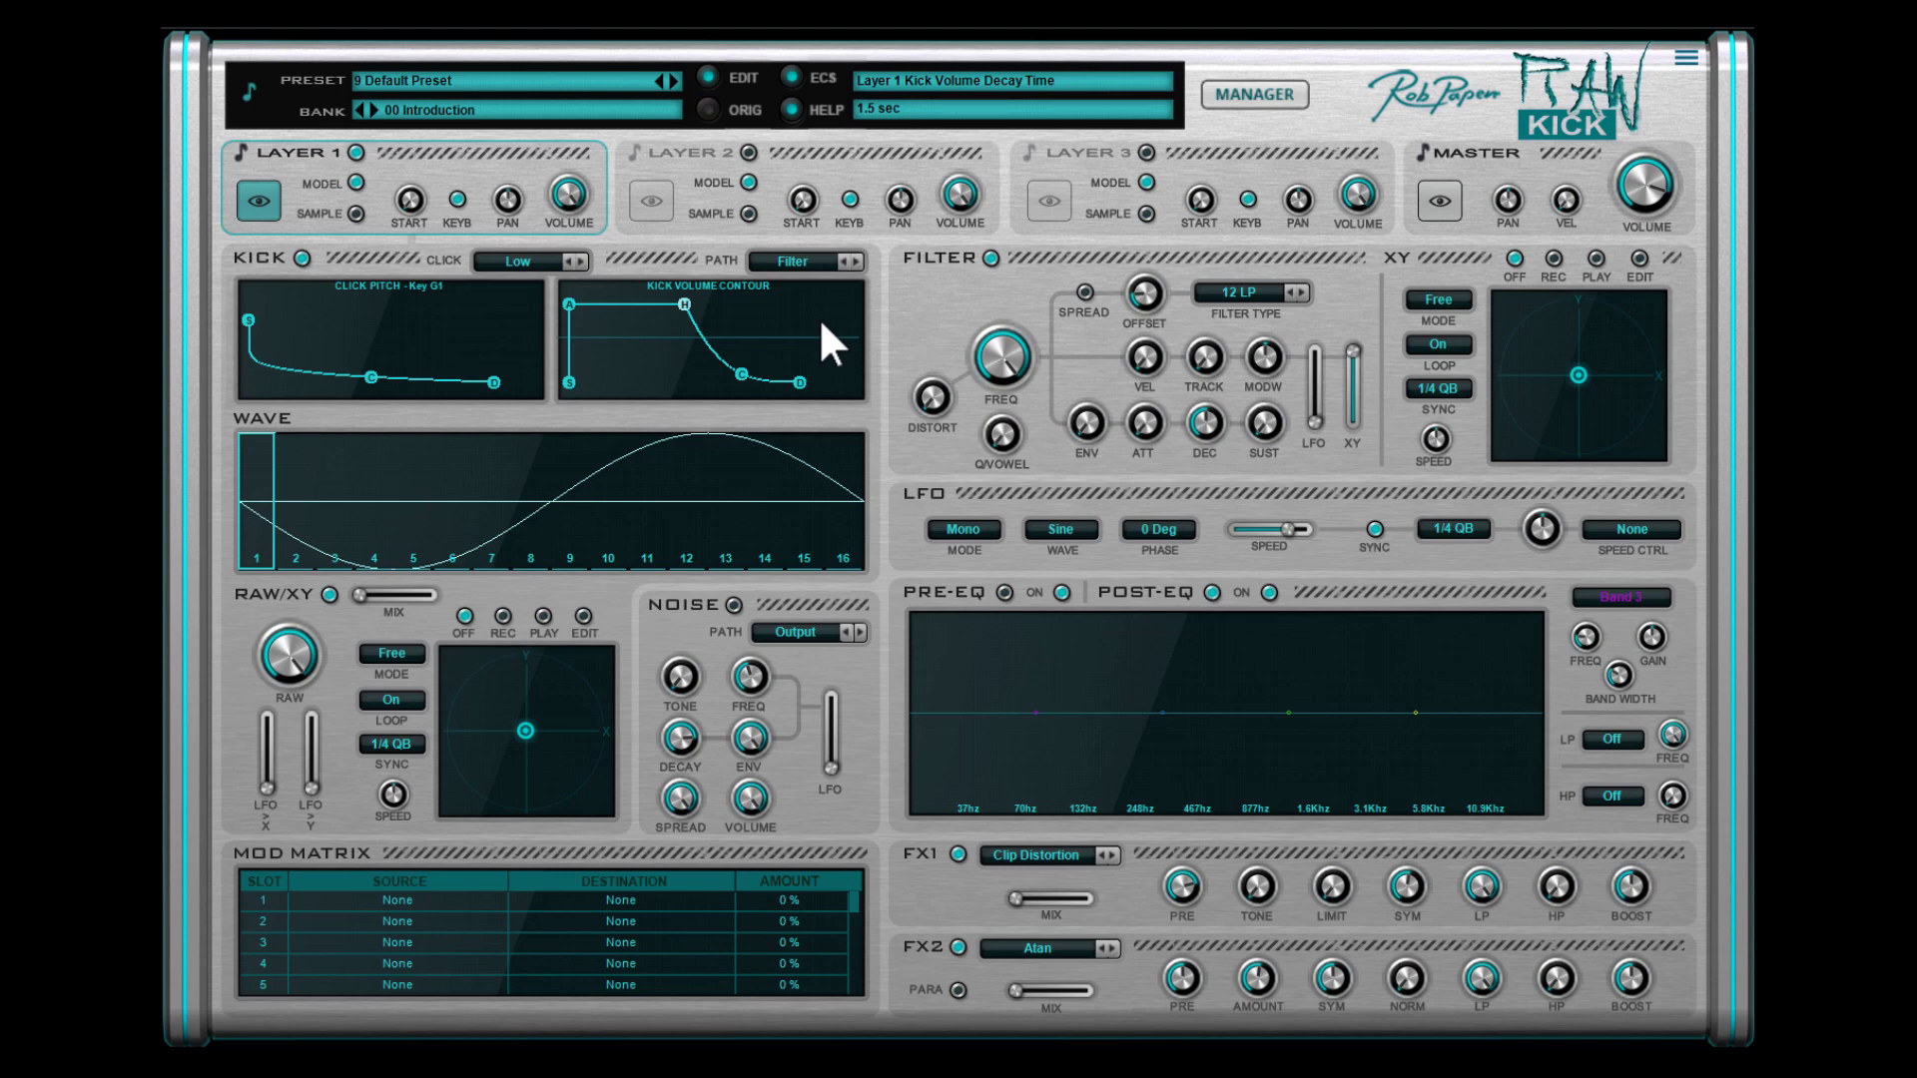
pyautogui.moveTo(821, 322); pyautogui.dragTo(727, 320)
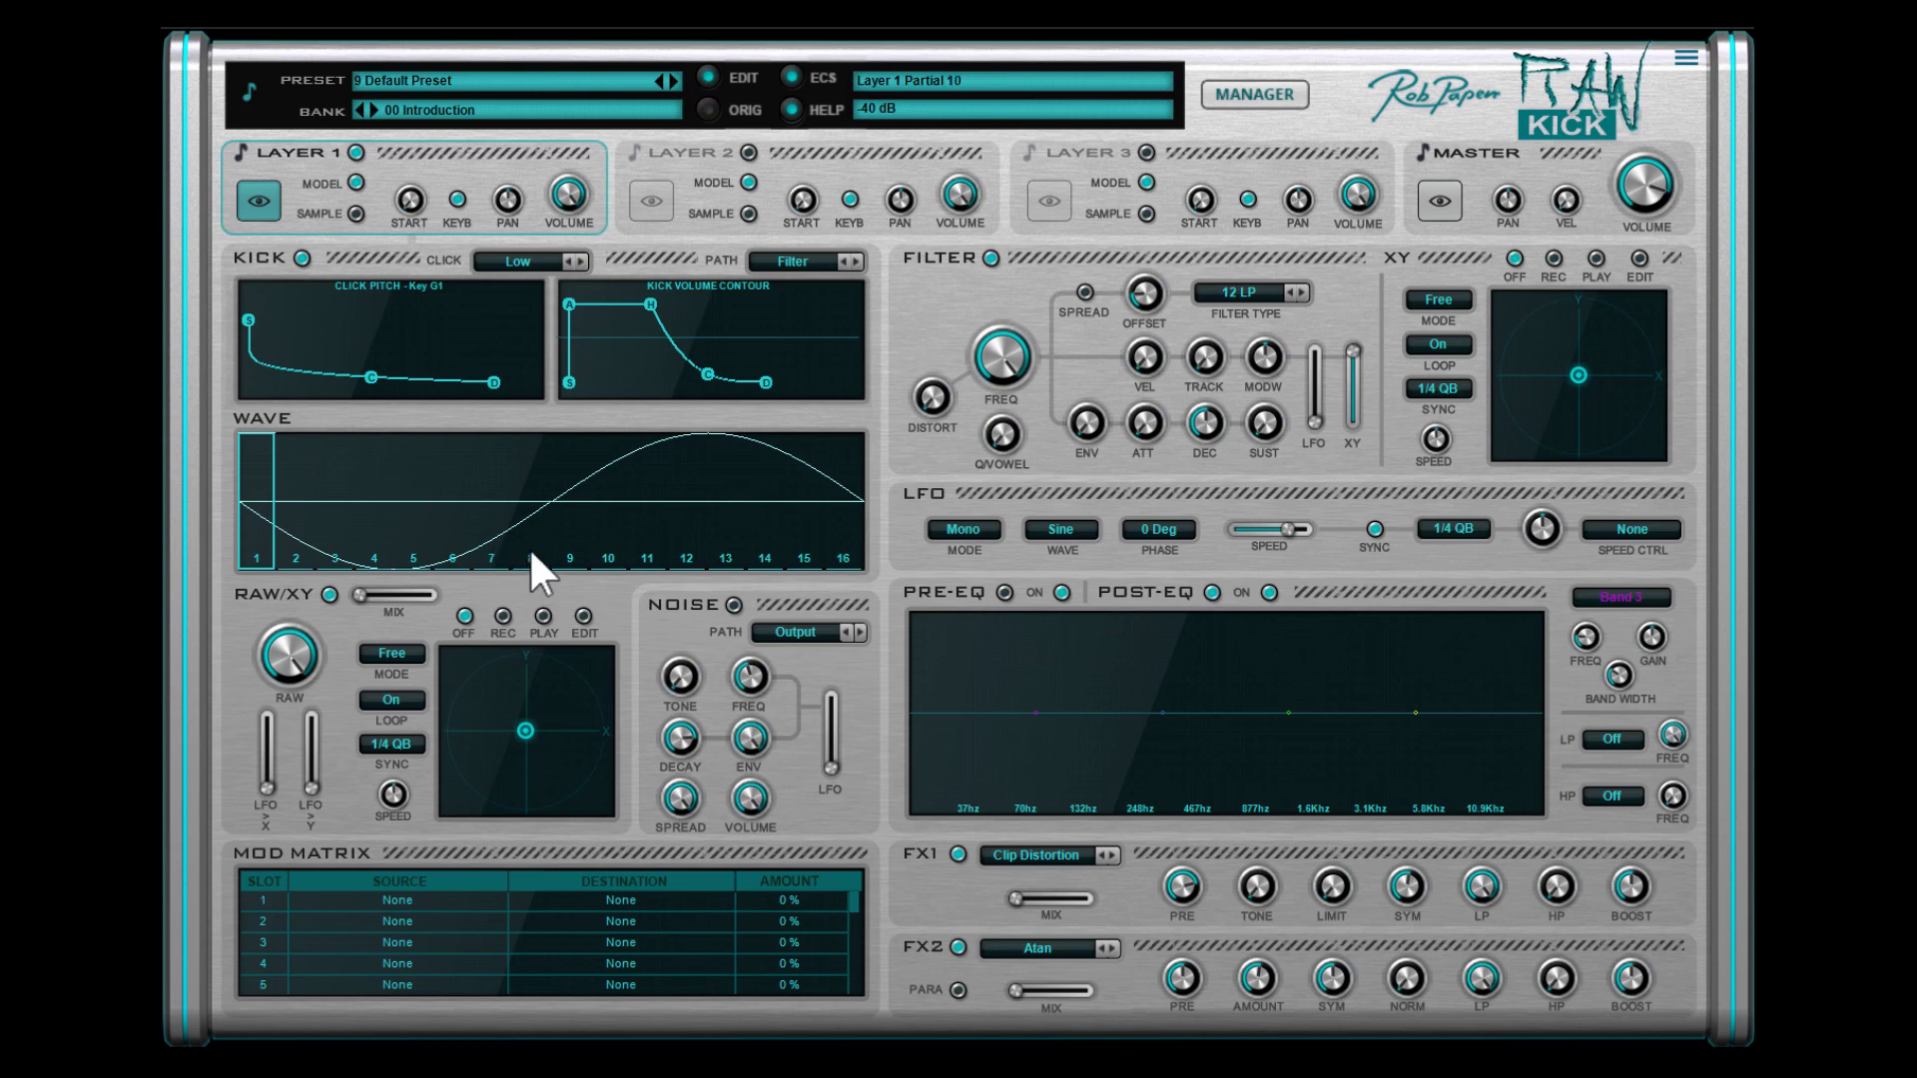
# Raise wave partials 9, 11 and 5 of layer 1, with partial 9 at about -13 dB
pyautogui.moveTo(532, 529); pyautogui.dragTo(535, 502)
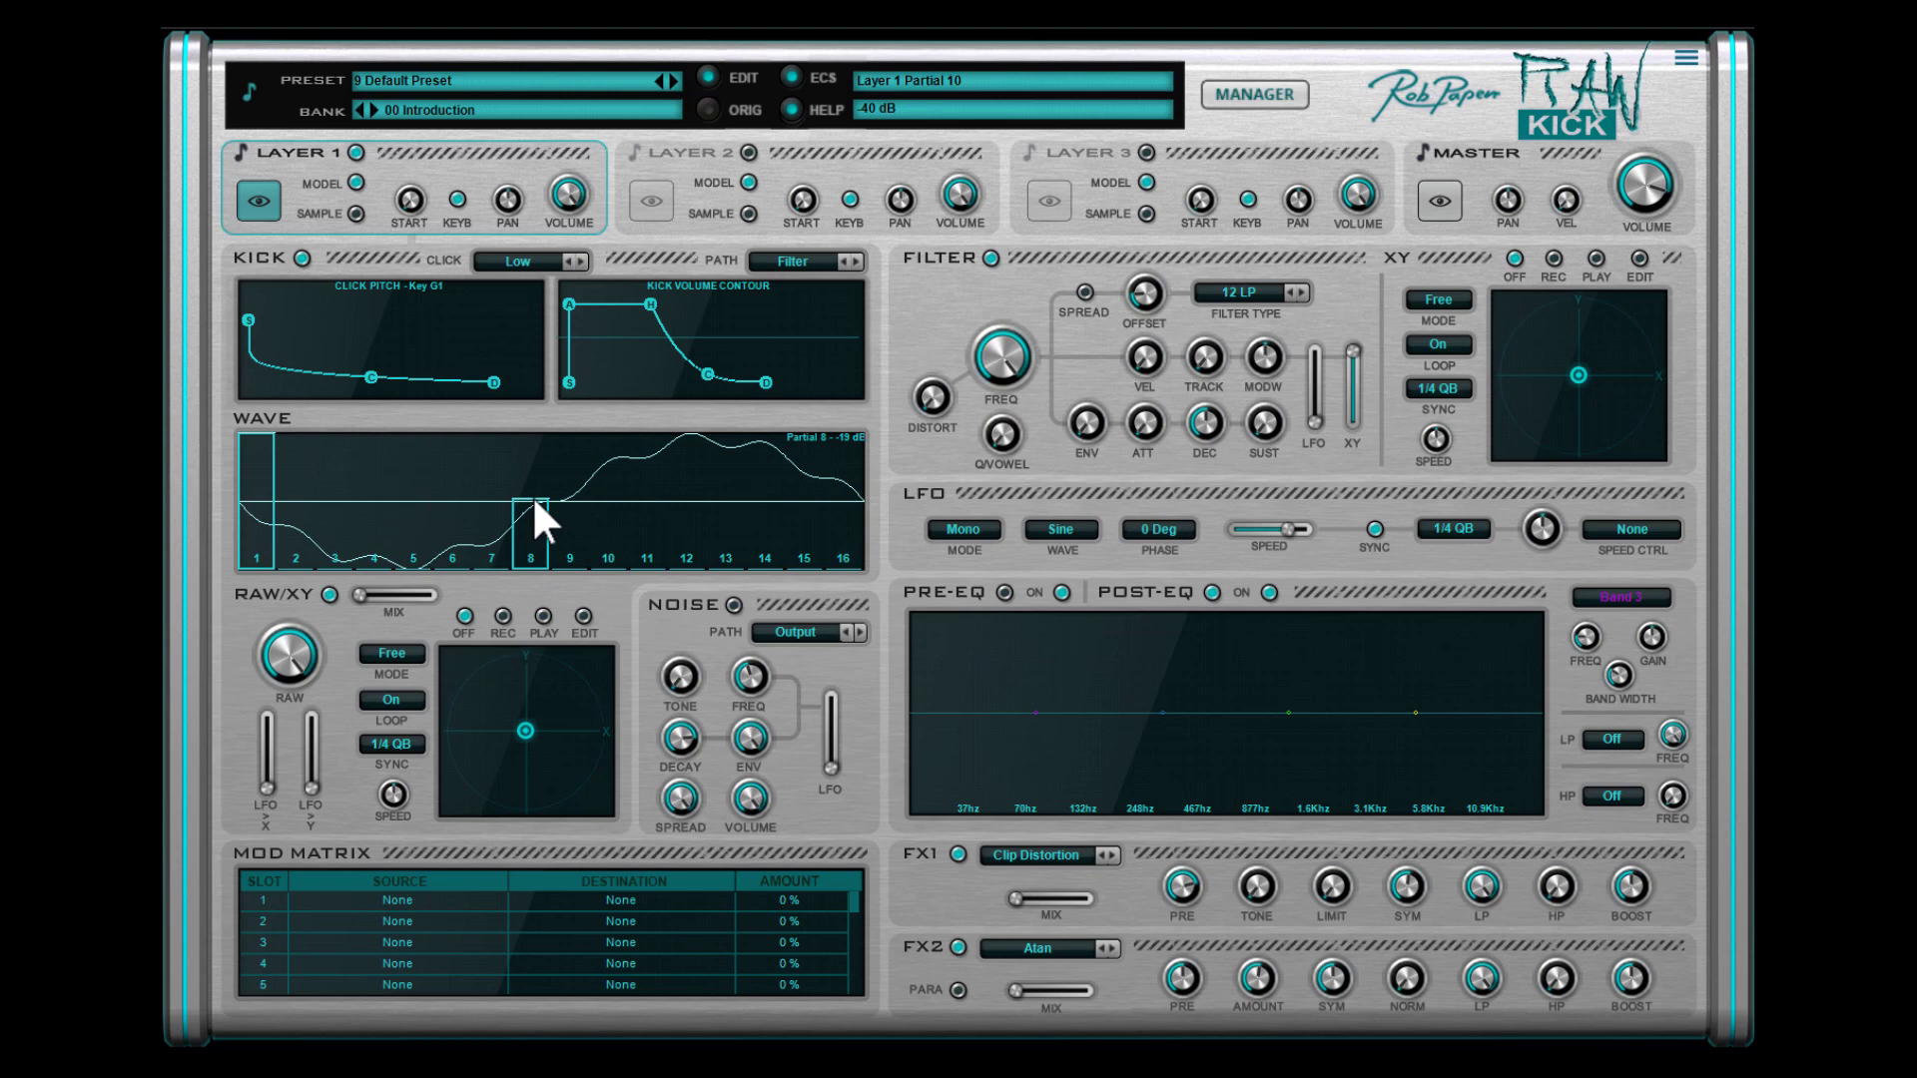
pyautogui.moveTo(534, 501)
pyautogui.mouseDown()
pyautogui.moveTo(531, 561)
pyautogui.moveTo(577, 479)
pyautogui.mouseUp()
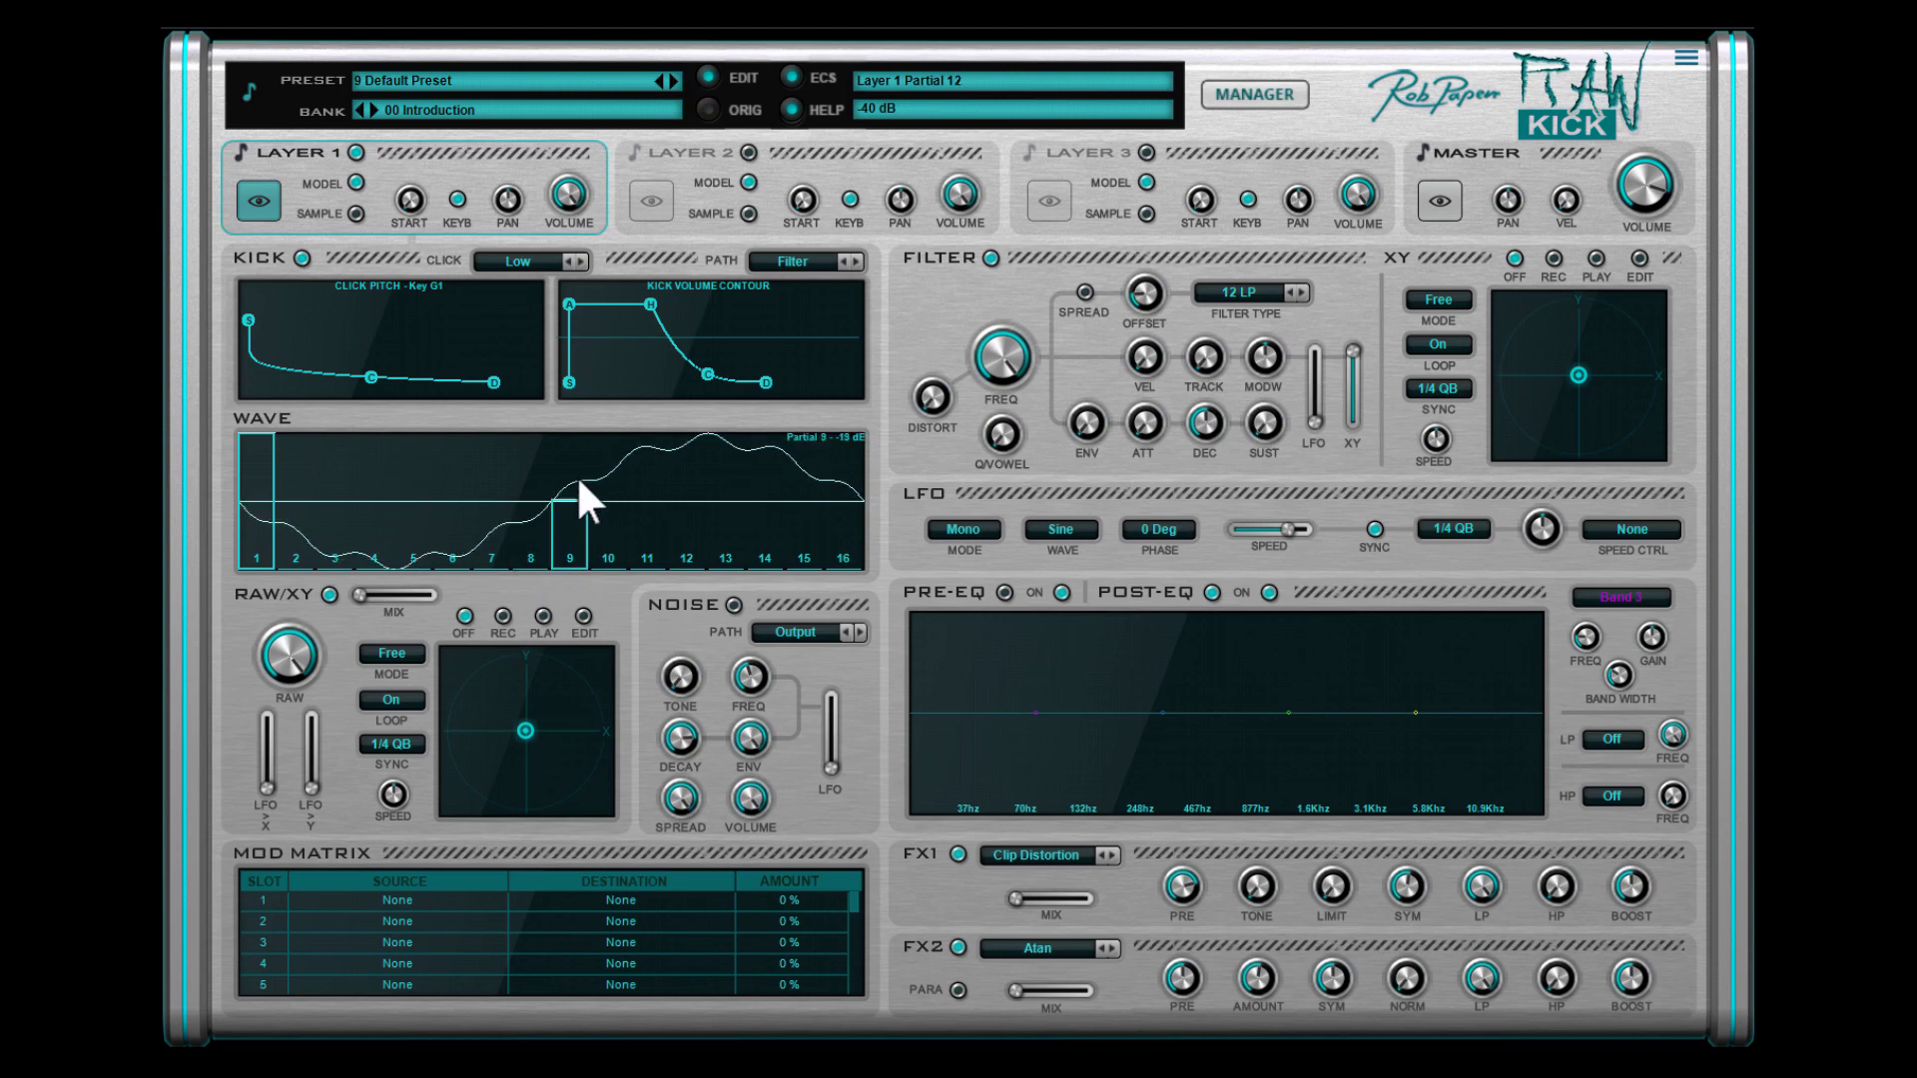
pyautogui.moveTo(647, 555); pyautogui.dragTo(644, 507)
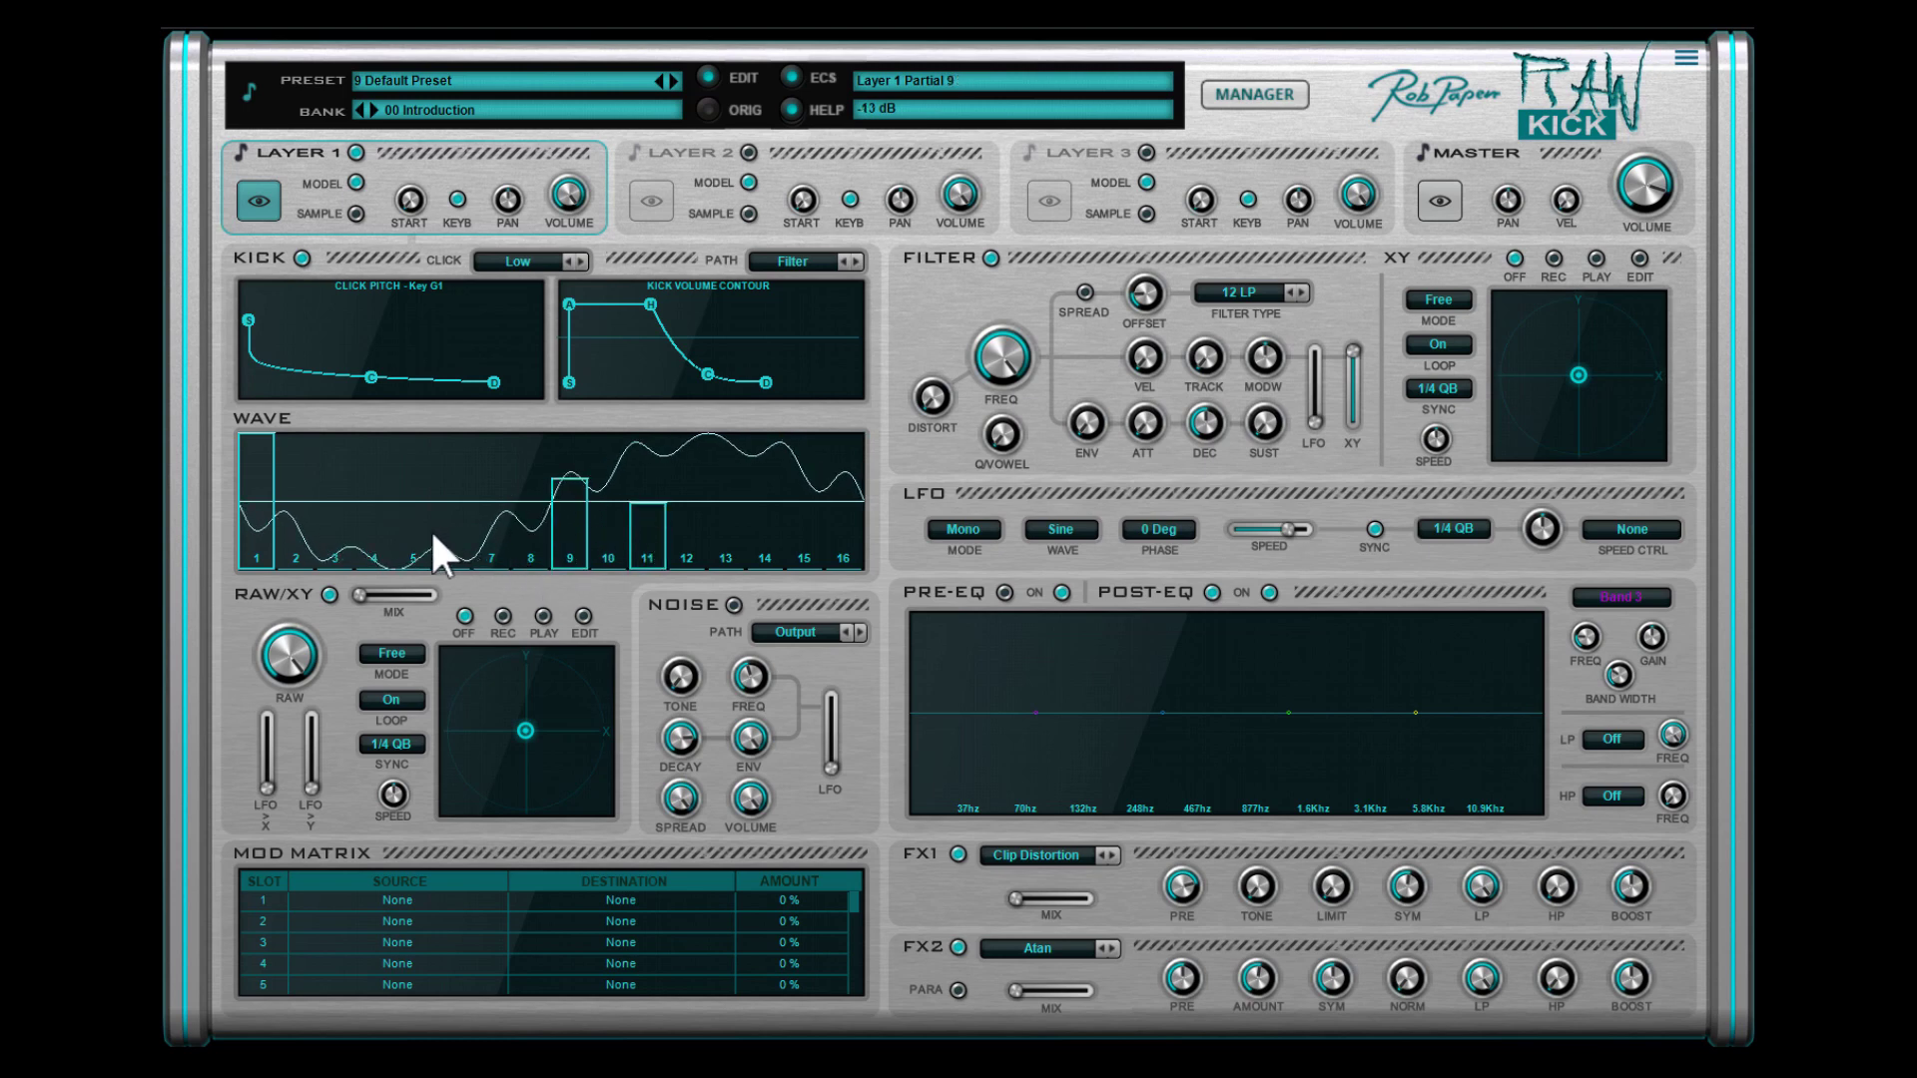
pyautogui.moveTo(409, 555); pyautogui.dragTo(409, 532)
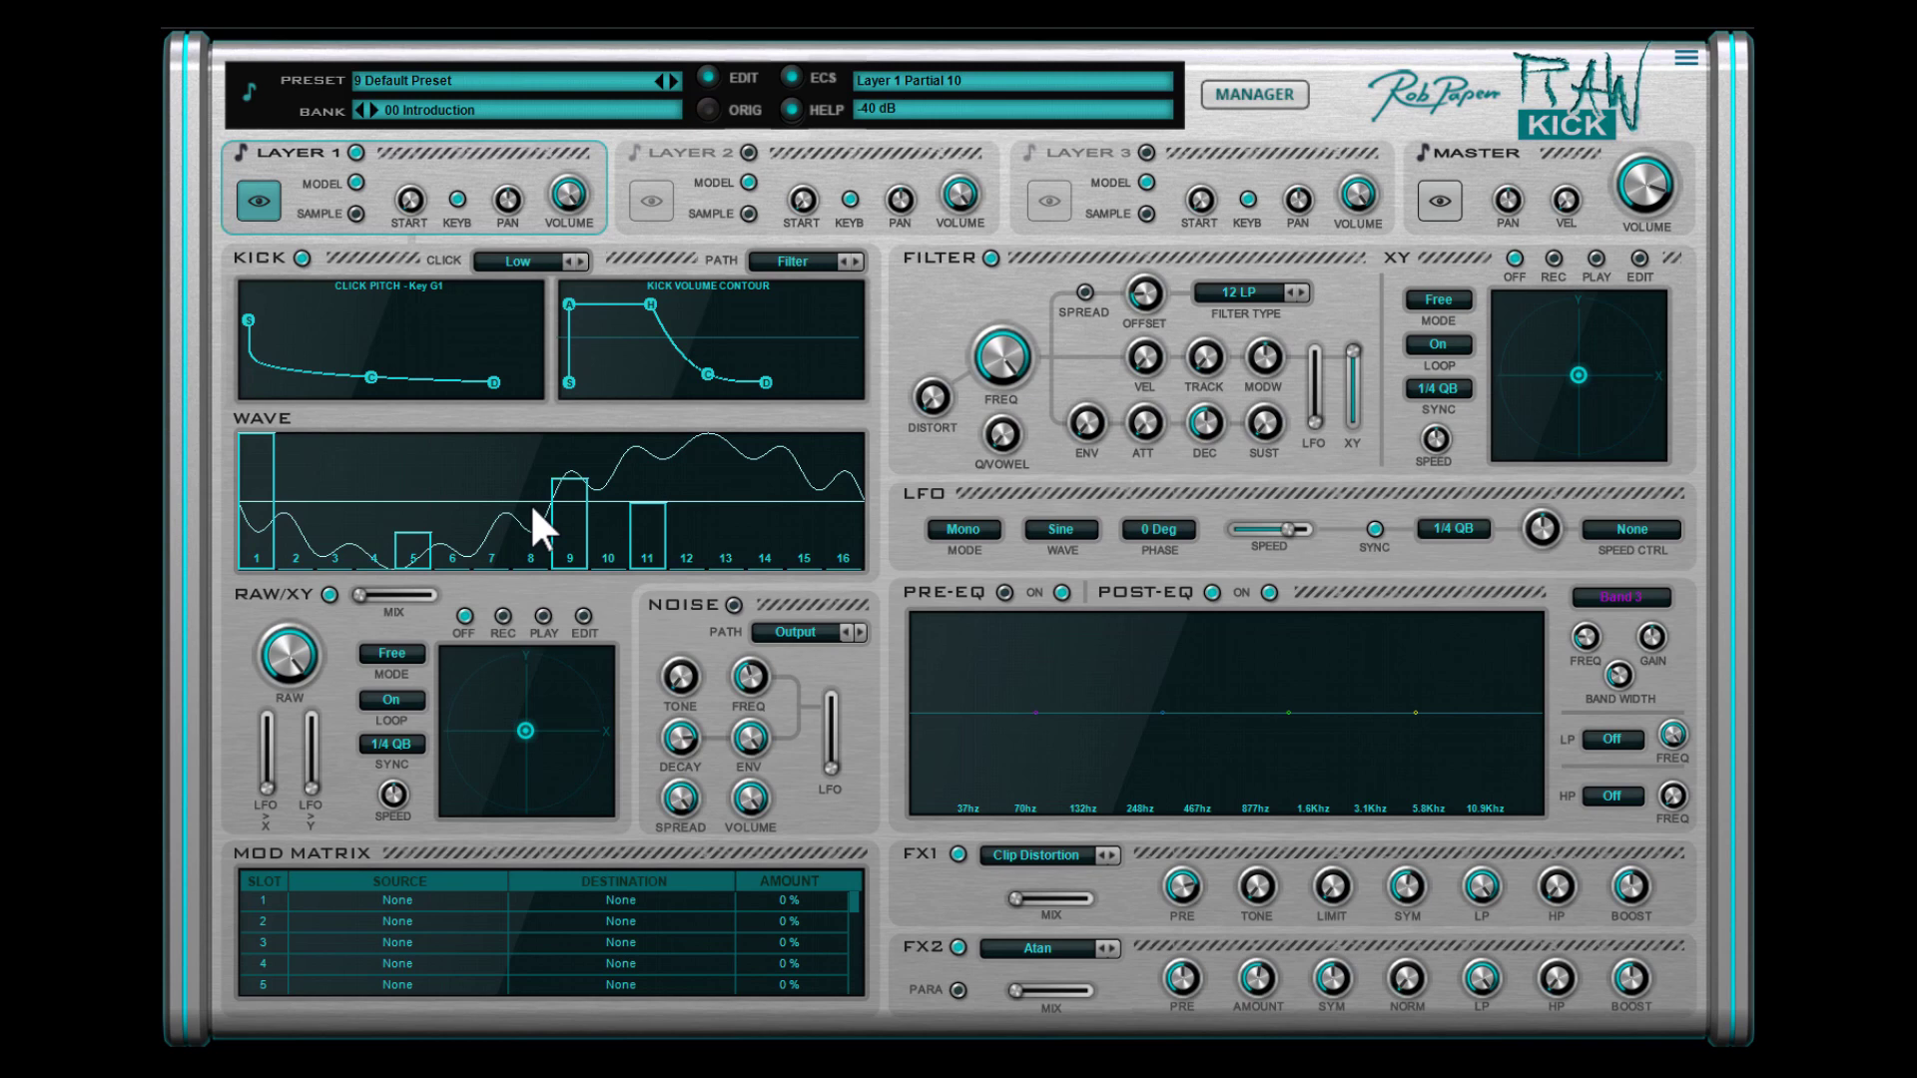
# Toggle layer 1's keyboard tracking off and back on, and clear the added wave partials
pyautogui.click(457, 198)
pyautogui.click(458, 199)
pyautogui.moveTo(402, 566); pyautogui.dragTo(667, 573)
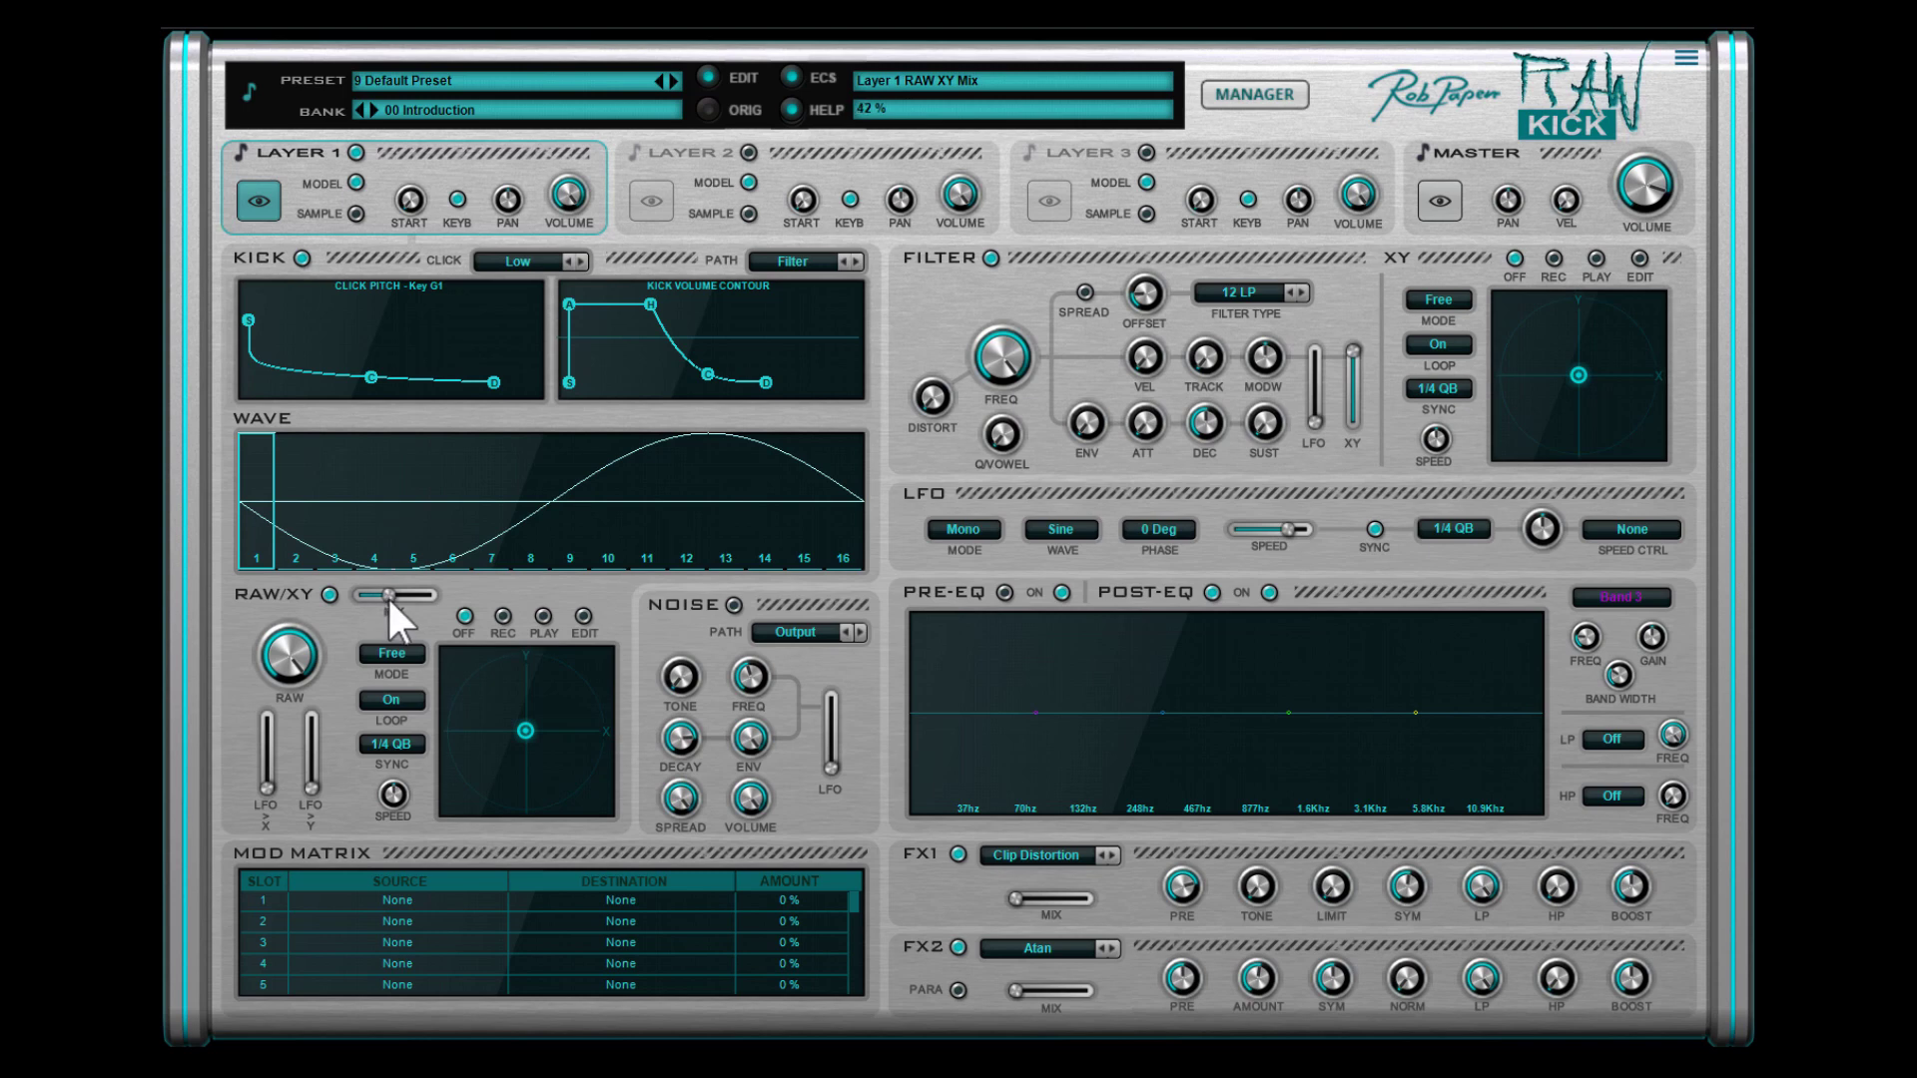
# Record a path on layer 1's RAW XY pad and play it back with the sync set to 1/2 QB
pyautogui.moveTo(519, 741); pyautogui.dragTo(574, 732)
pyautogui.moveTo(566, 704)
pyautogui.mouseDown()
pyautogui.moveTo(503, 721)
pyautogui.moveTo(481, 741)
pyautogui.moveTo(494, 765)
pyautogui.moveTo(531, 745)
pyautogui.moveTo(591, 773)
pyautogui.moveTo(485, 671)
pyautogui.moveTo(449, 783)
pyautogui.moveTo(547, 759)
pyautogui.mouseUp()
pyautogui.click(543, 616)
pyautogui.click(392, 741)
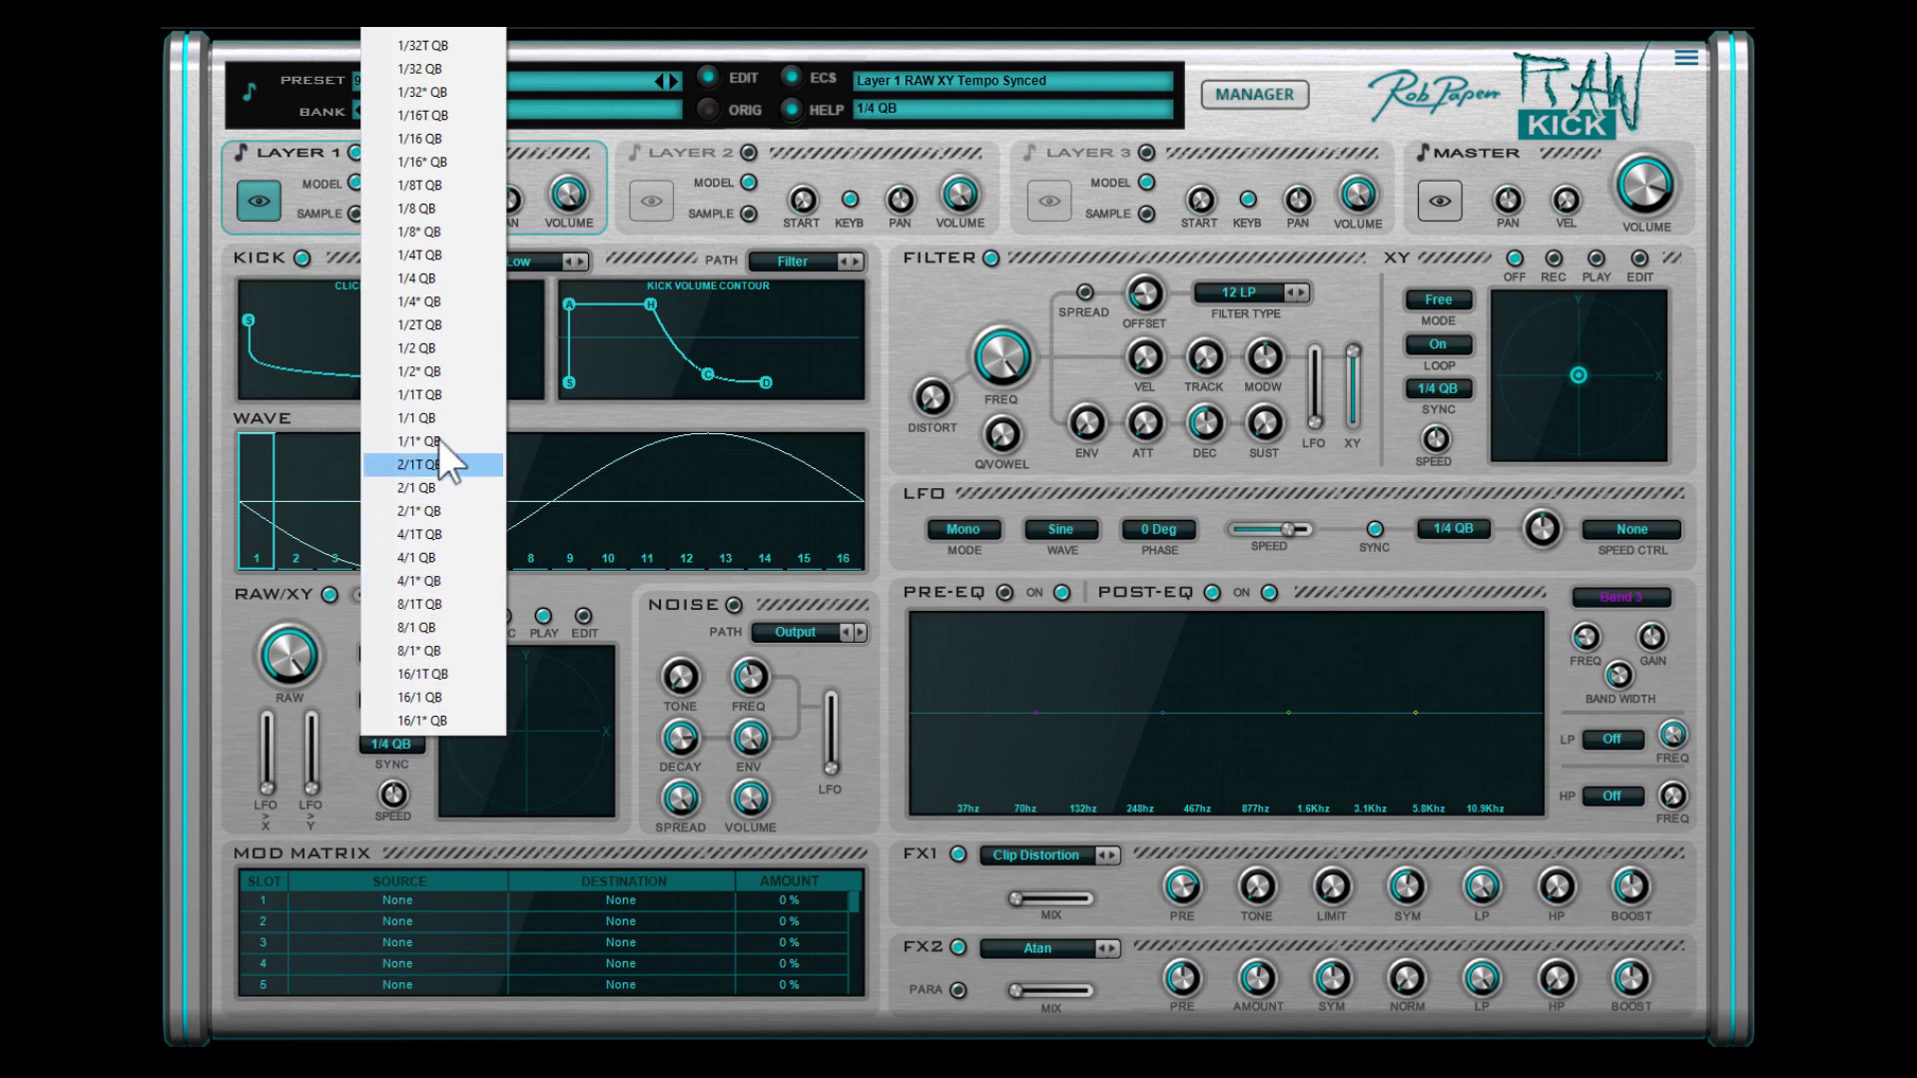
pyautogui.click(438, 348)
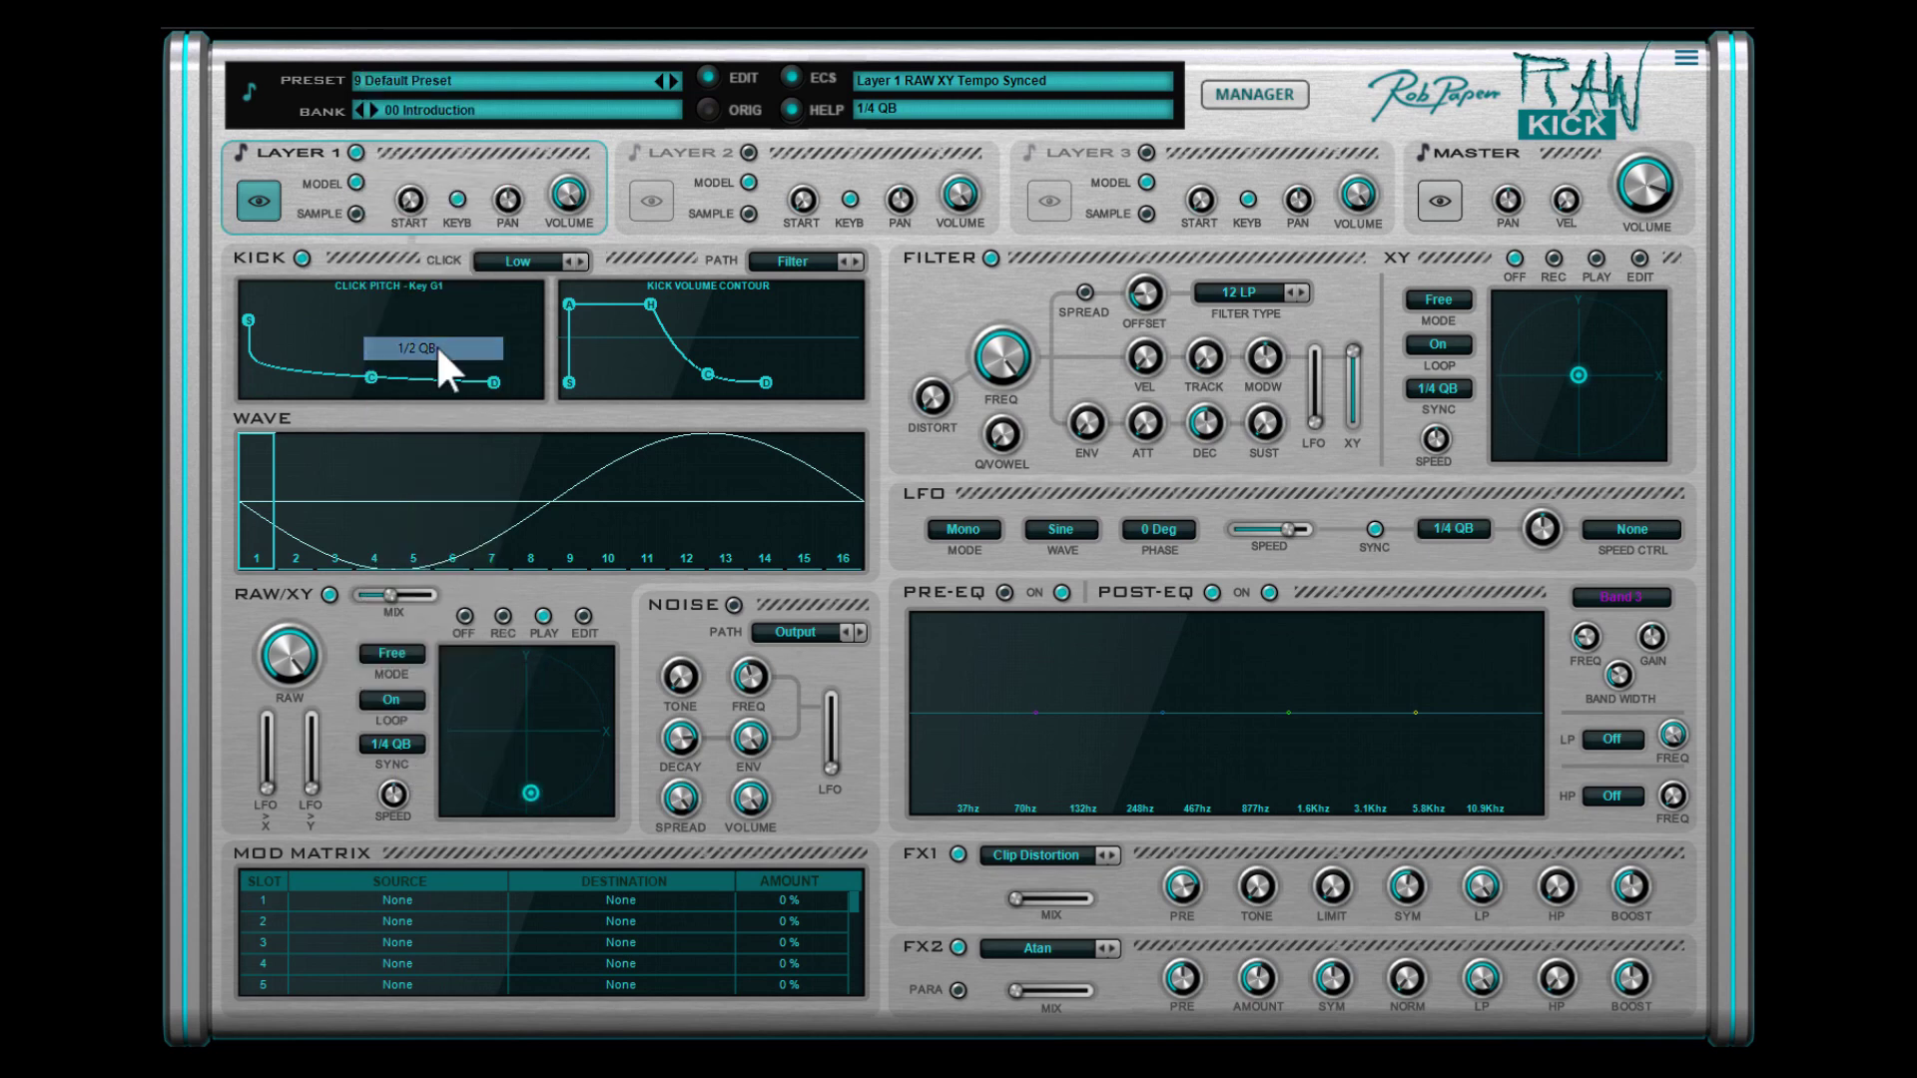
# Turn off the RAW XY path playback and bring the RAW XY mix down to 0%
pyautogui.click(464, 615)
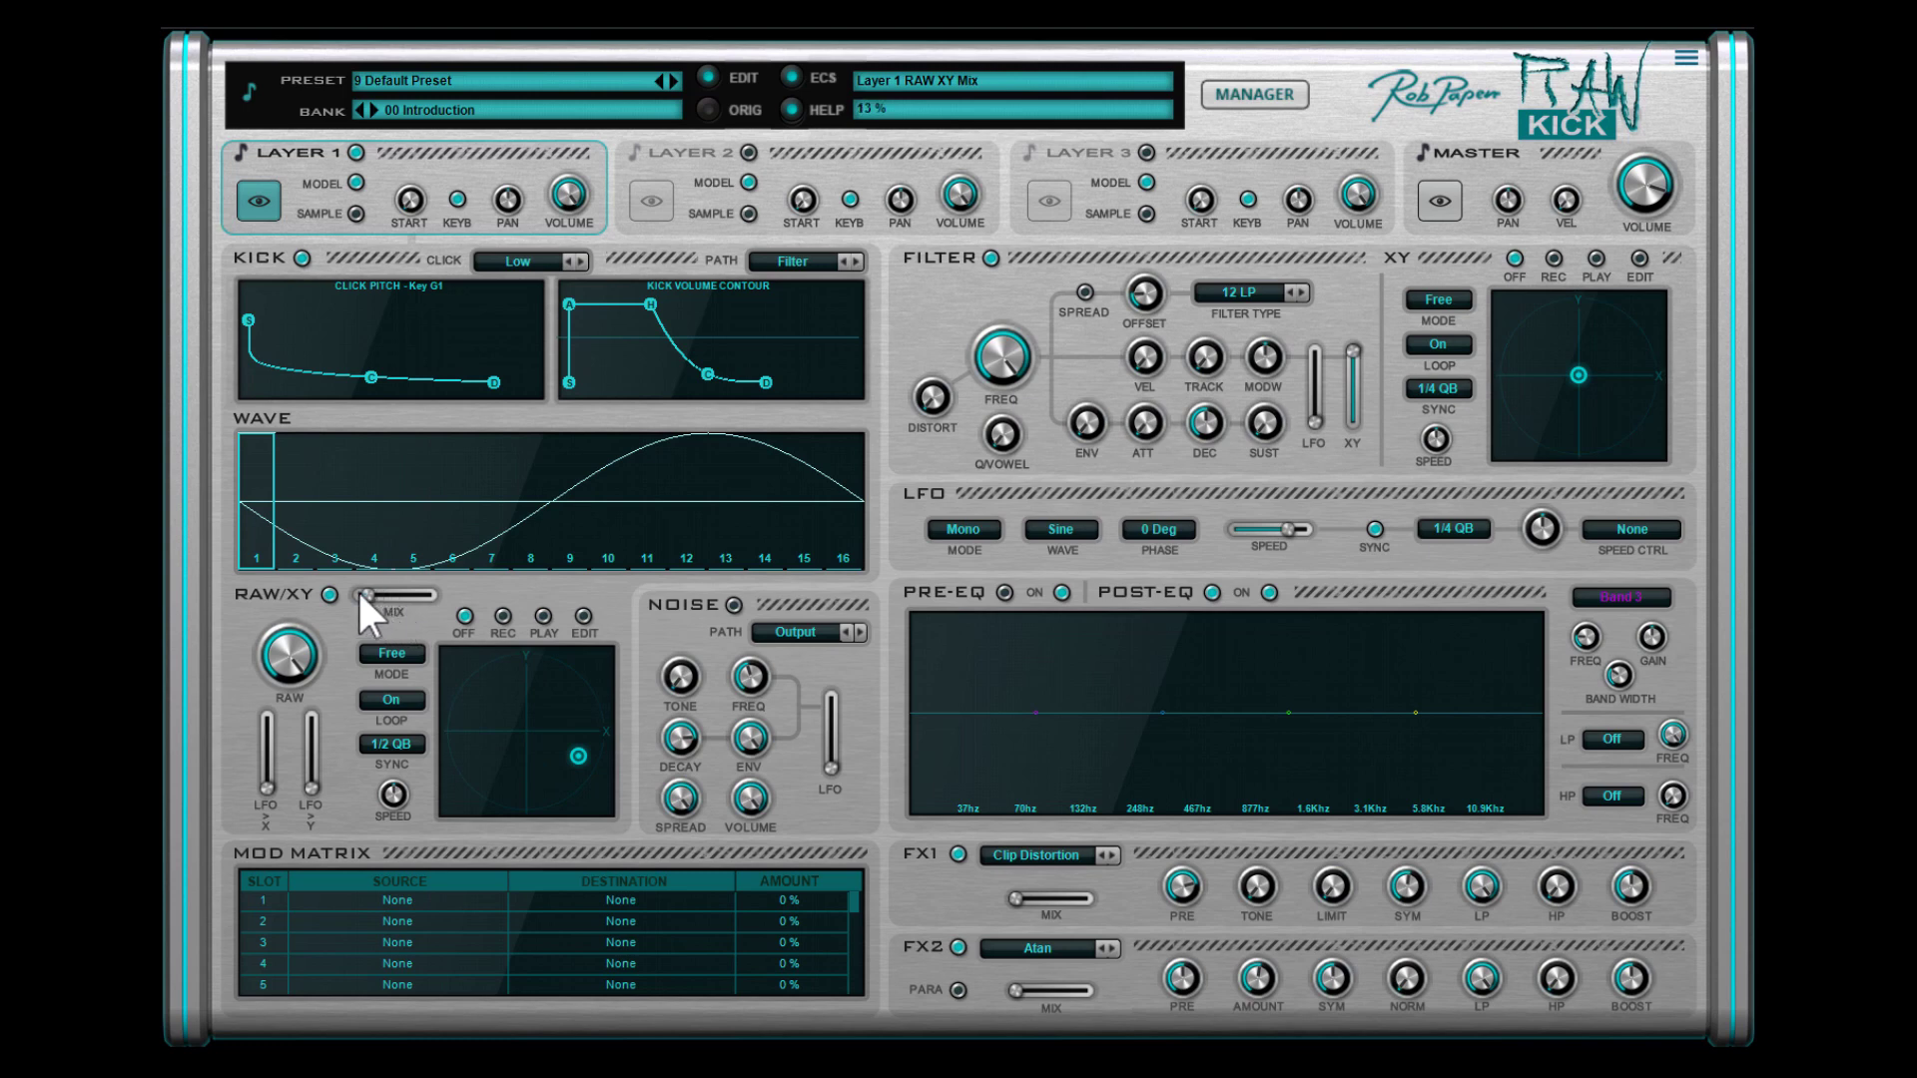
pyautogui.moveTo(413, 605); pyautogui.dragTo(401, 609)
pyautogui.moveTo(370, 599); pyautogui.dragTo(344, 599)
# Sweep layer 1's filter frequency down to 20 Hz and back up, and carve a deep pre-EQ band 4 cut between 248 and 467 Hz
pyautogui.moveTo(1010, 340); pyautogui.dragTo(1084, 513)
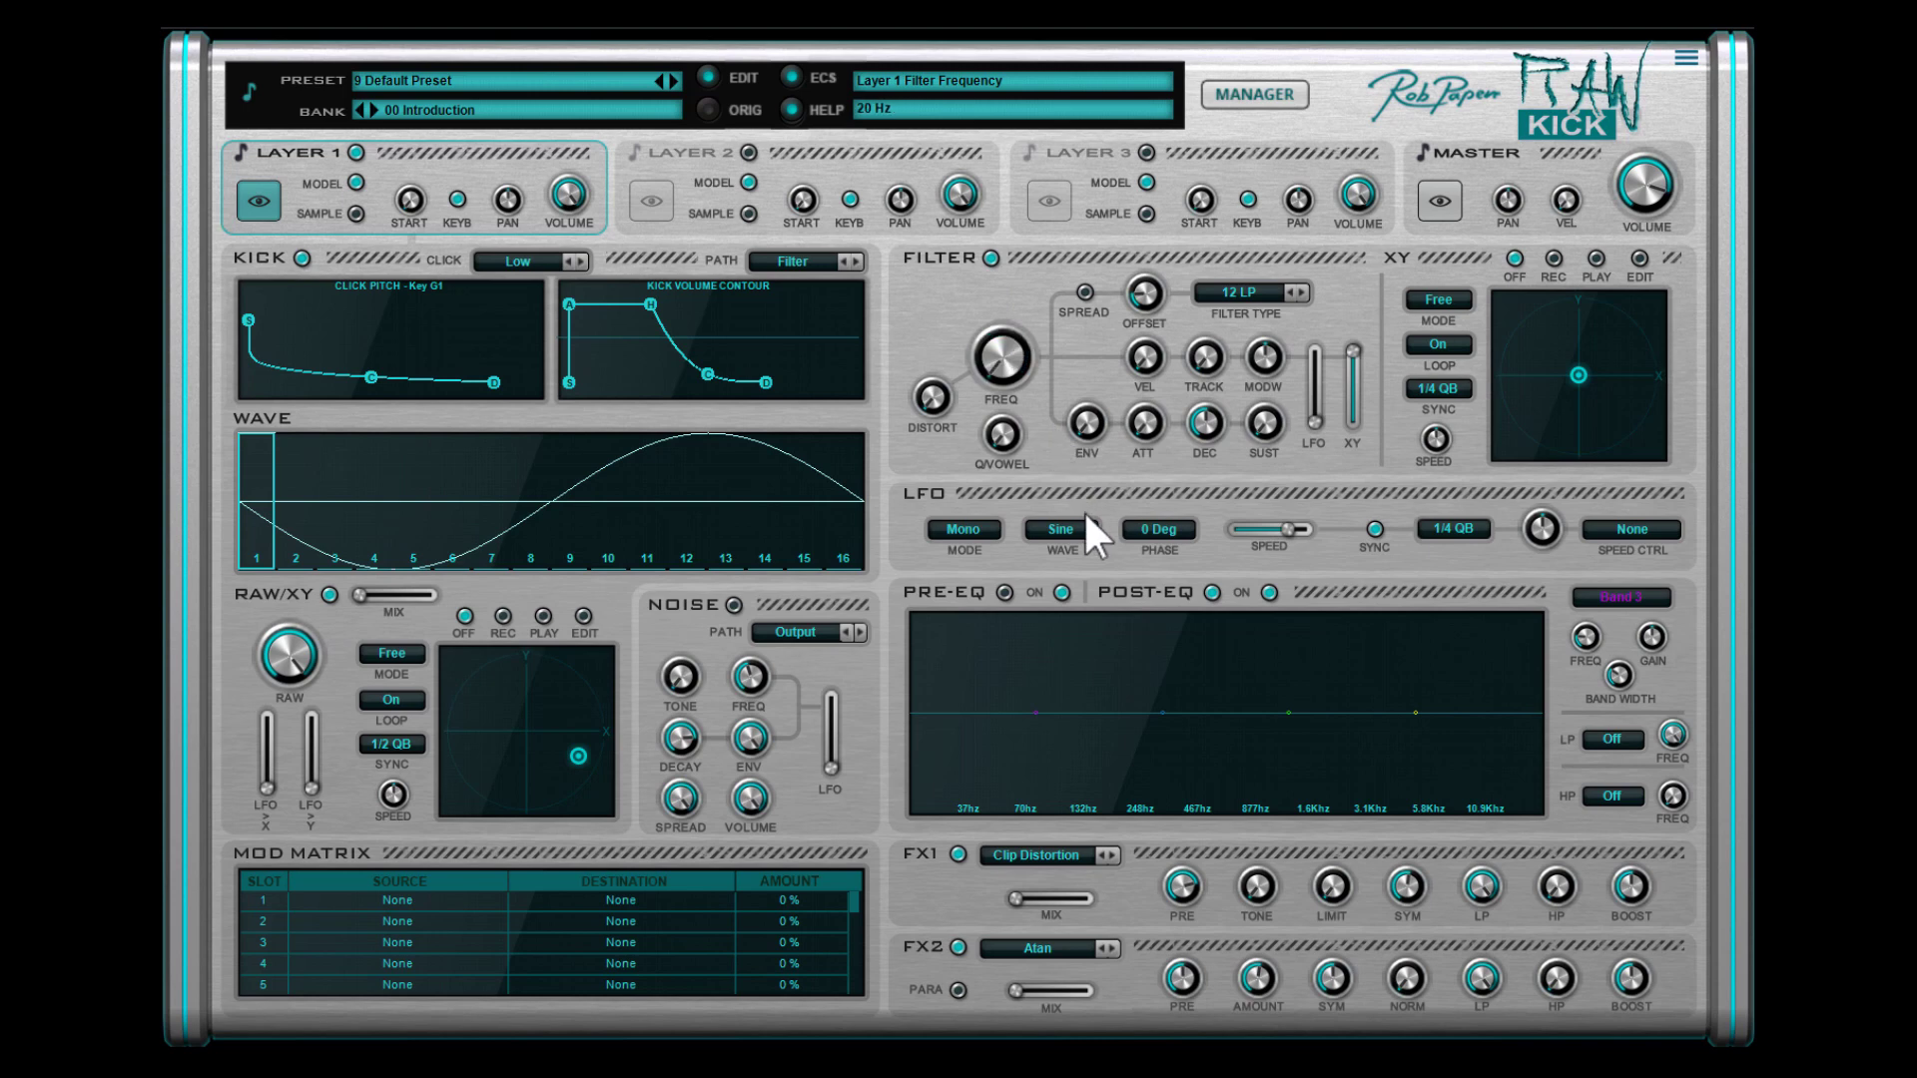
pyautogui.moveTo(999, 378); pyautogui.dragTo(1052, 198)
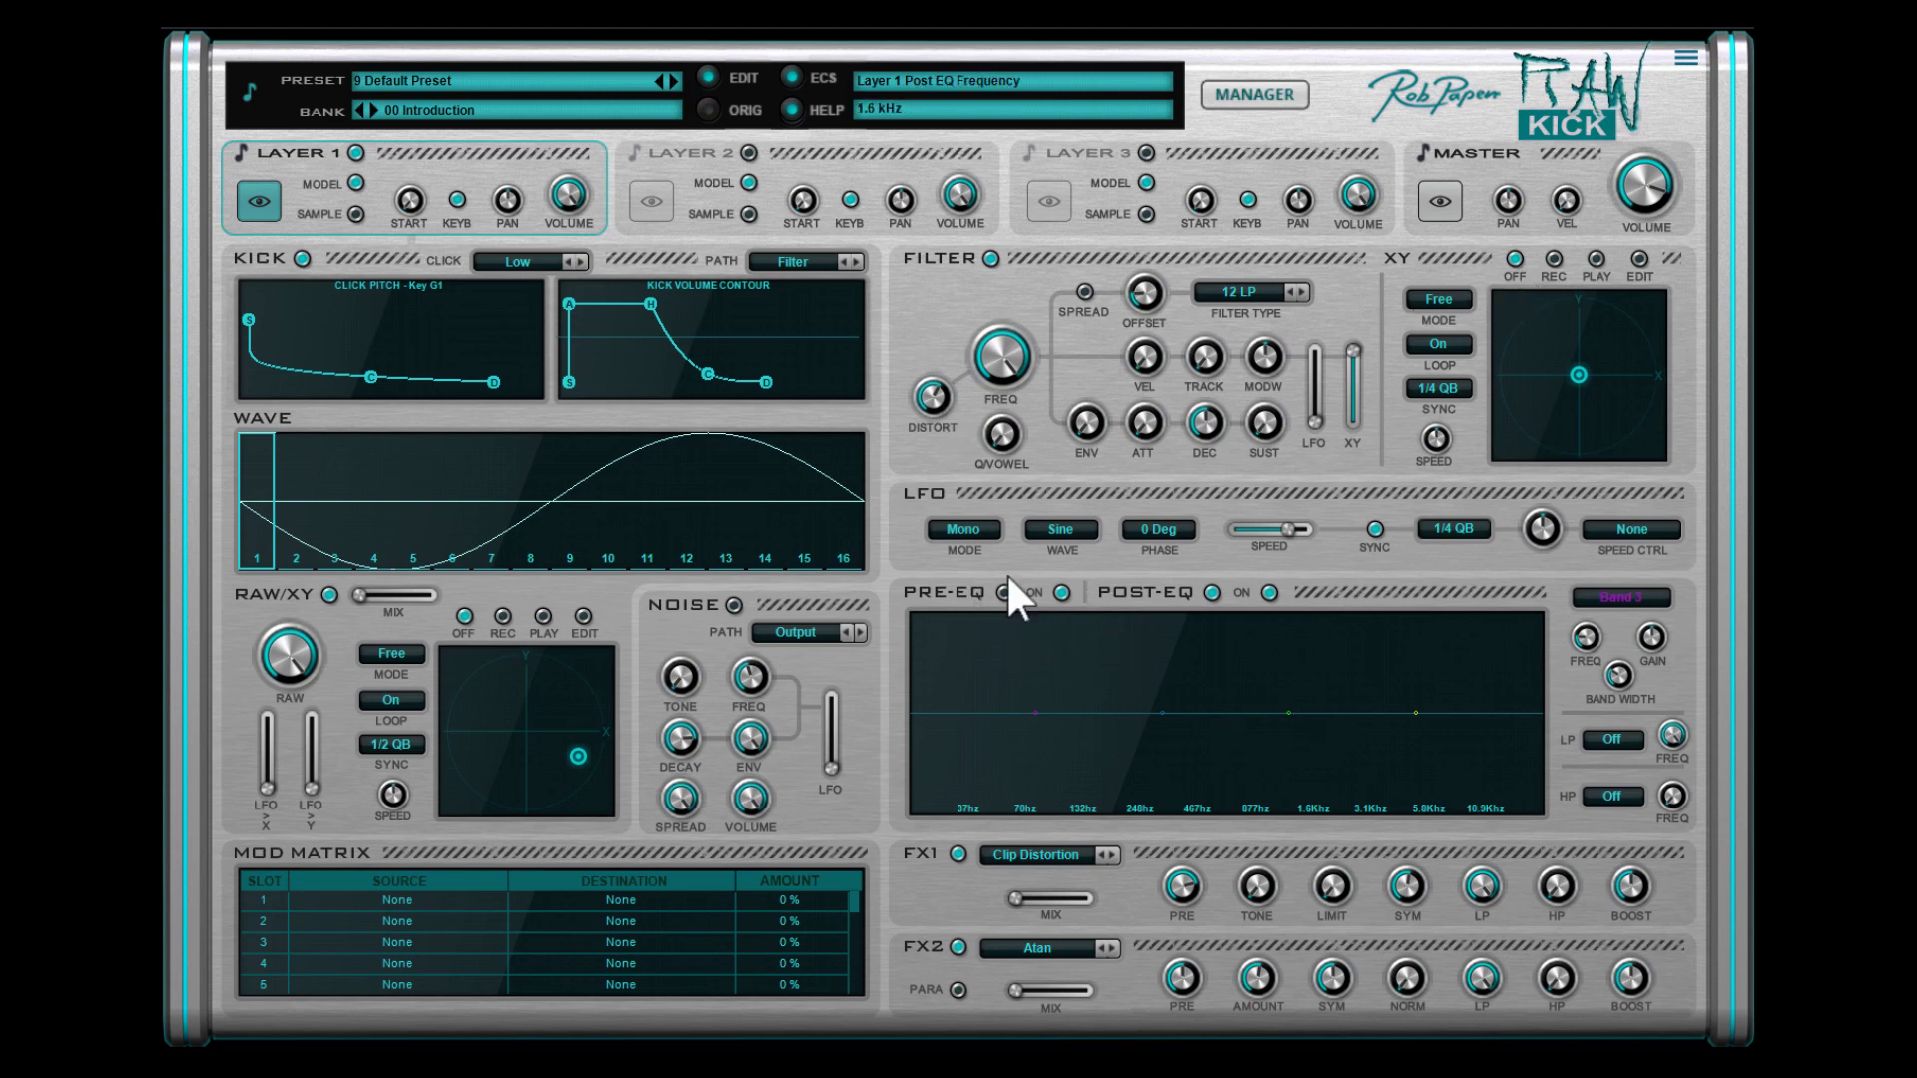
pyautogui.moveTo(1414, 714); pyautogui.dragTo(1329, 698)
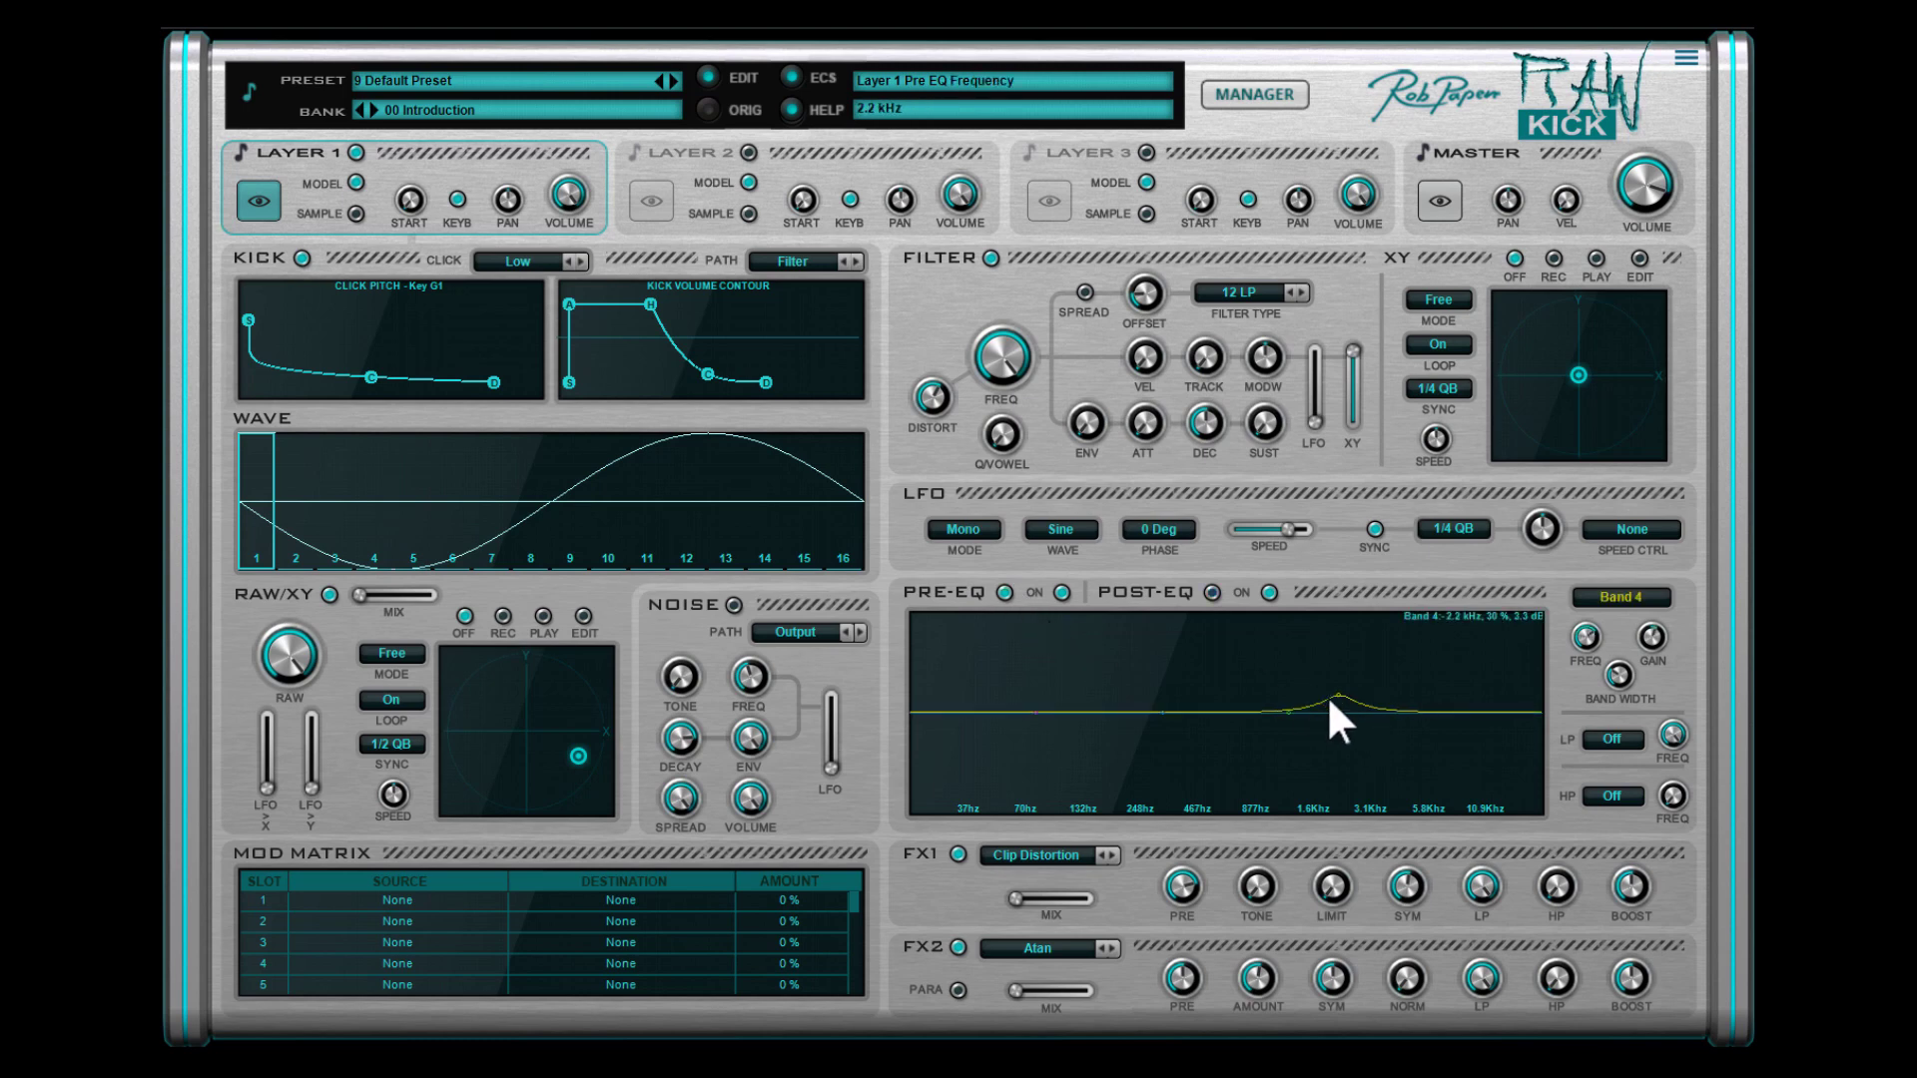
# Blend in some FX1 Clip Distortion and FX2 Atan with their mix amounts, and lower the master volume slightly
pyautogui.moveTo(1015, 894); pyautogui.dragTo(1036, 898)
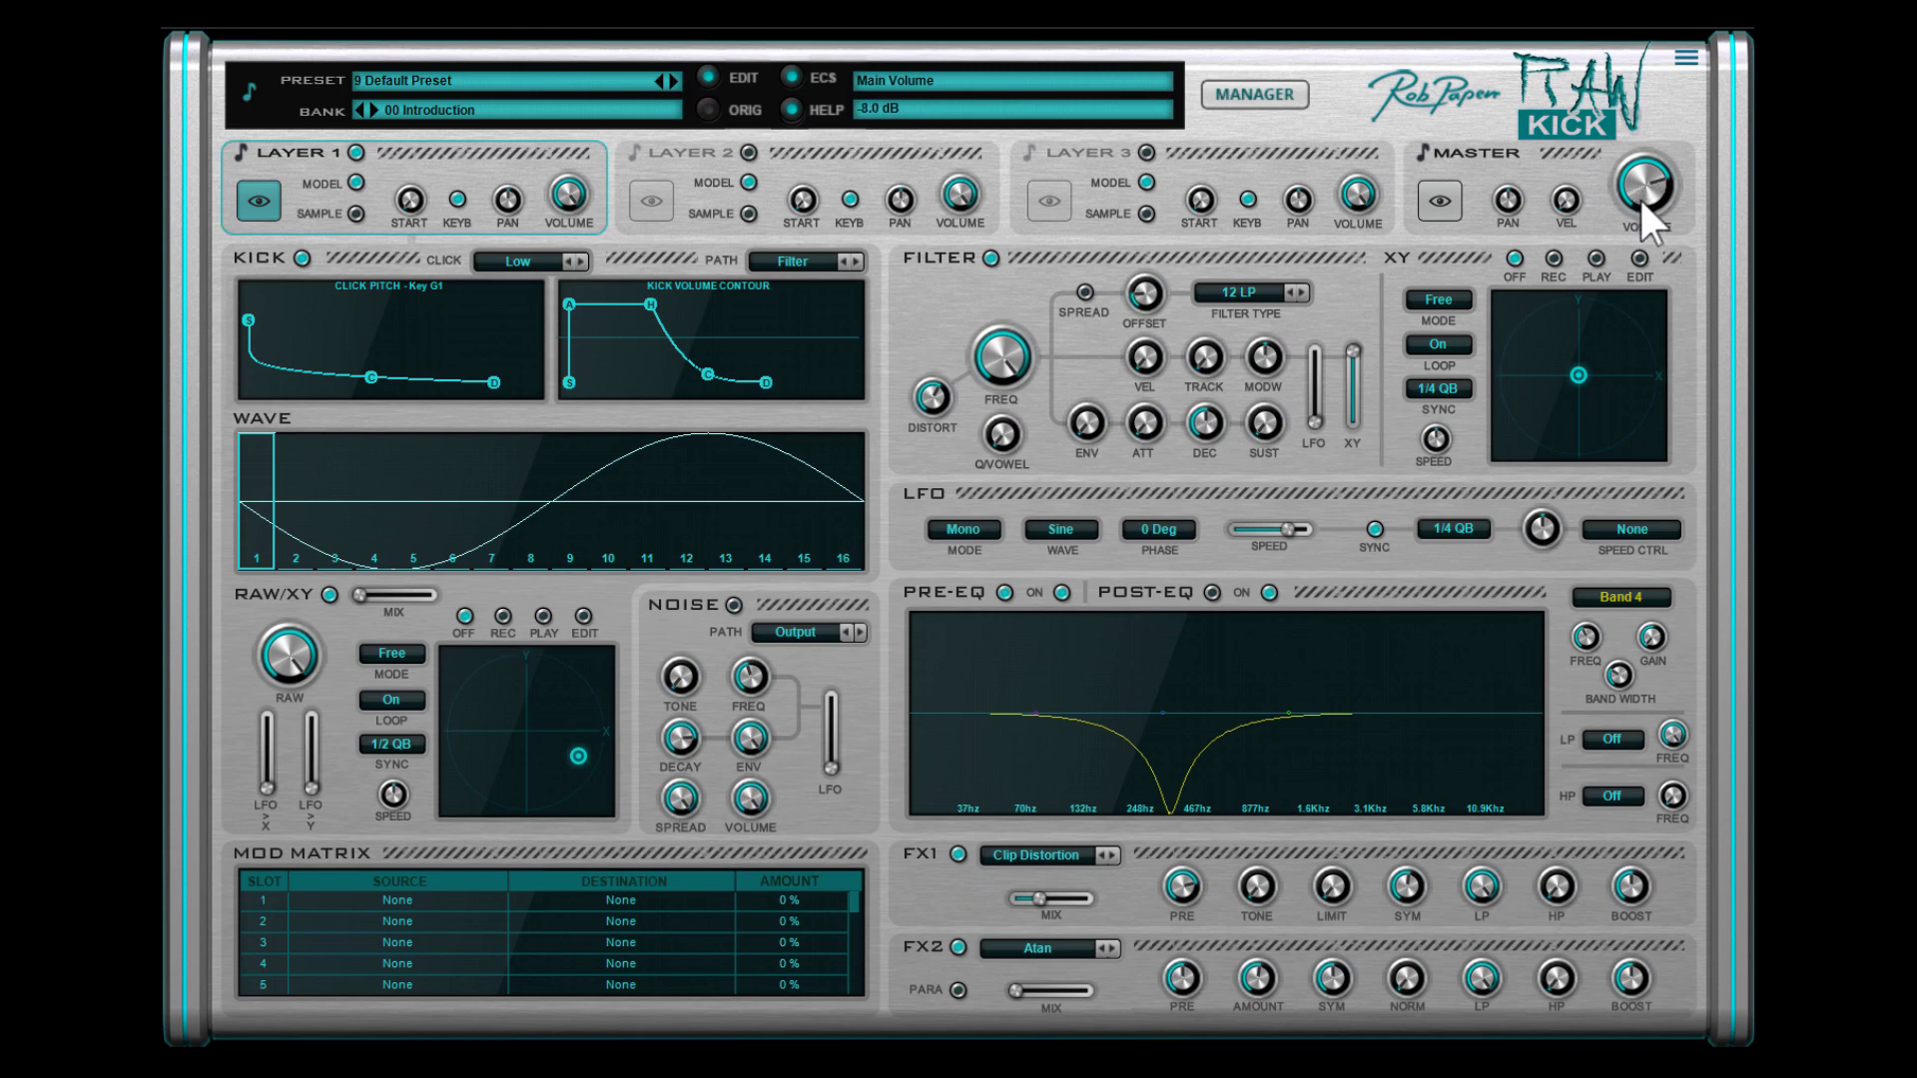
pyautogui.moveTo(1022, 990); pyautogui.dragTo(1043, 990)
pyautogui.moveTo(1651, 184); pyautogui.dragTo(1670, 220)
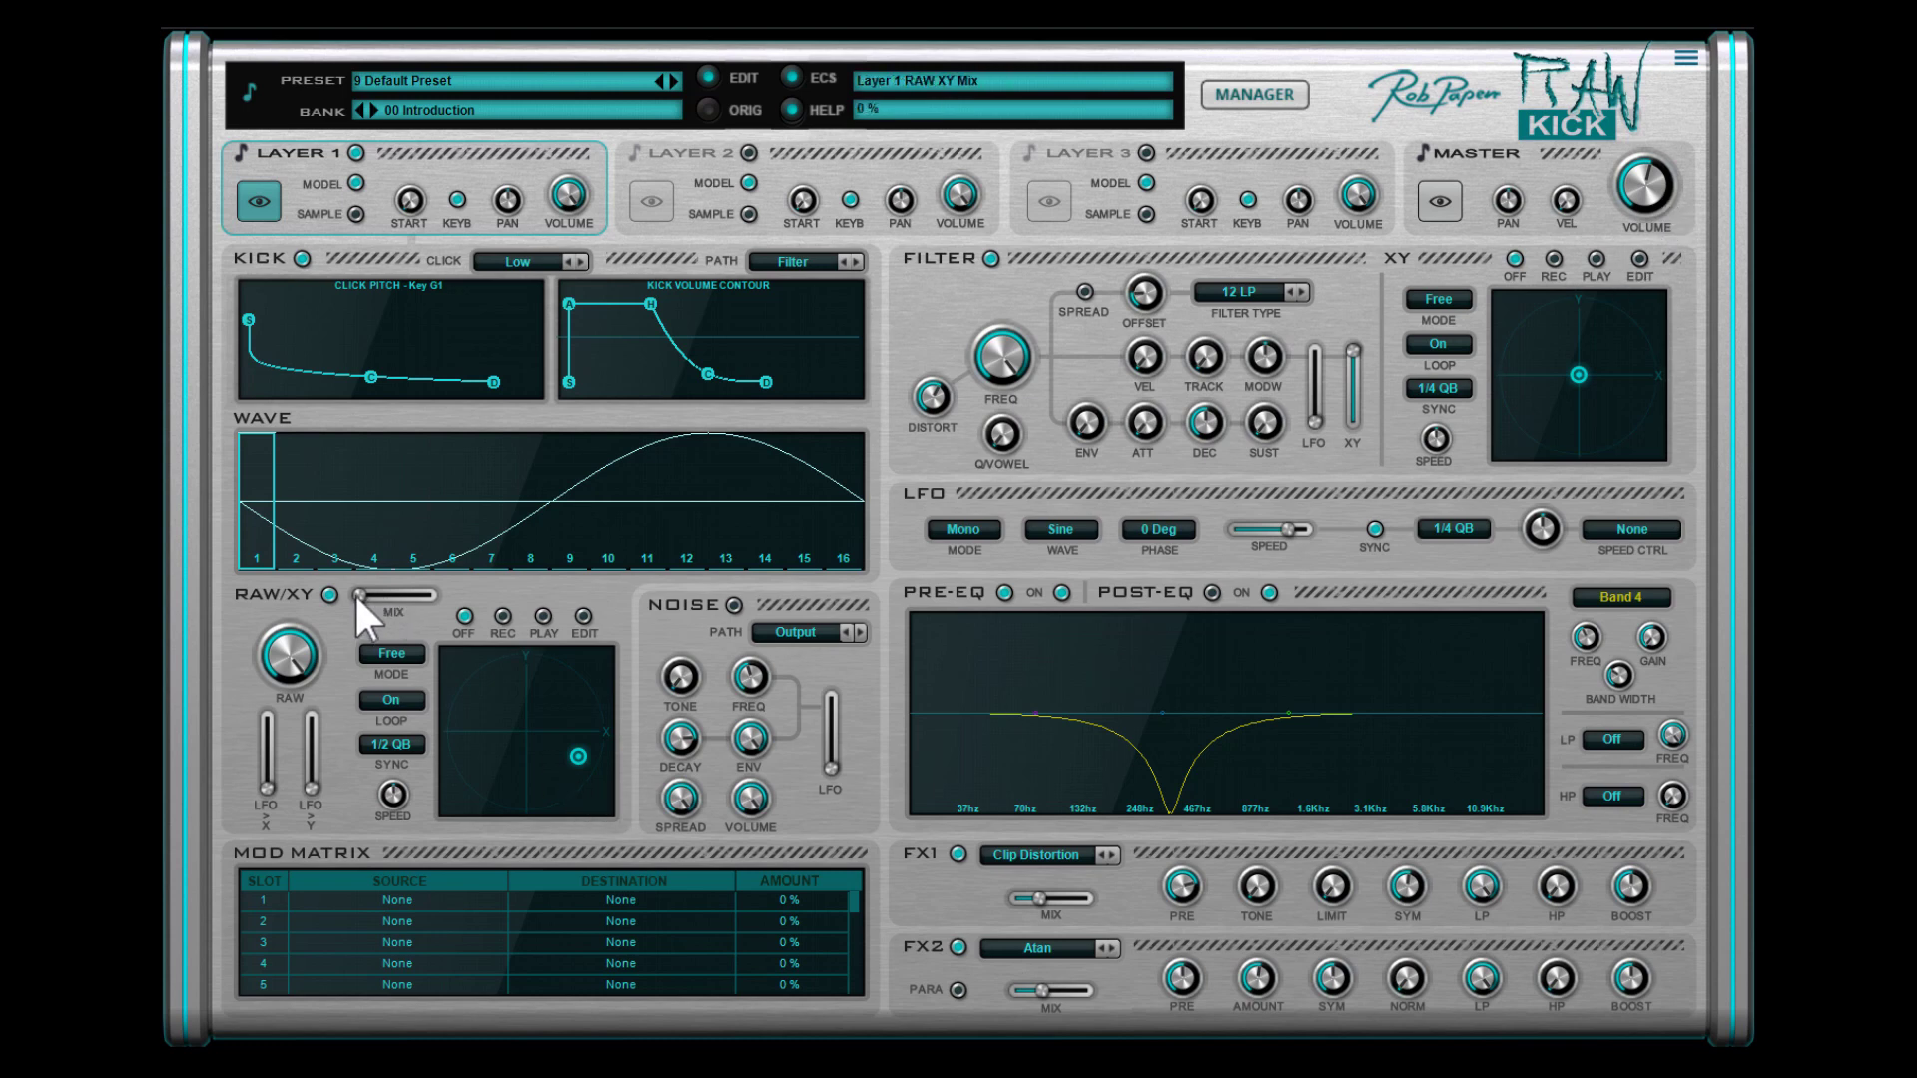
# Keep the RAW XY mix at 0% and raise wave partial 10 to about -9 dB, partial 7 slightly, and partial 11 to about -5 dB
pyautogui.moveTo(364, 597); pyautogui.dragTo(325, 589)
pyautogui.moveTo(601, 557); pyautogui.dragTo(593, 475)
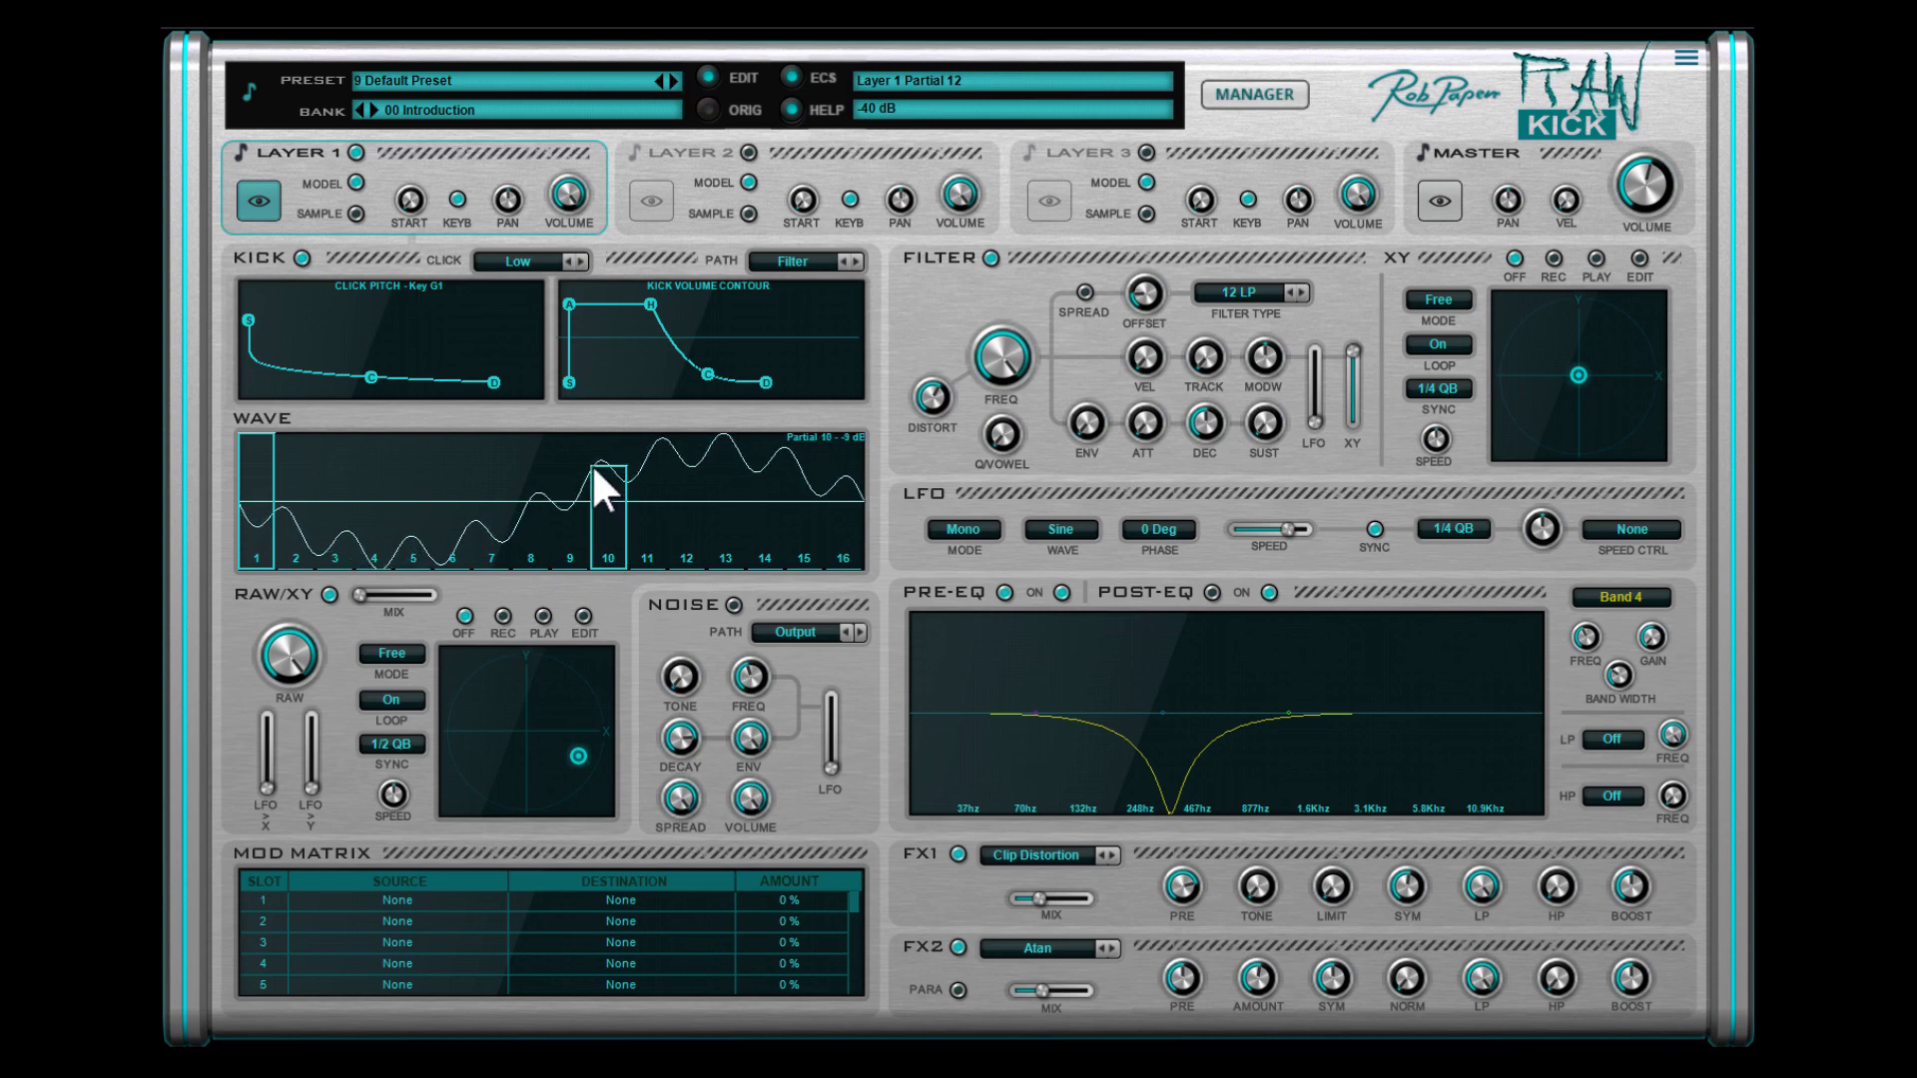
pyautogui.moveTo(512, 535); pyautogui.dragTo(503, 515)
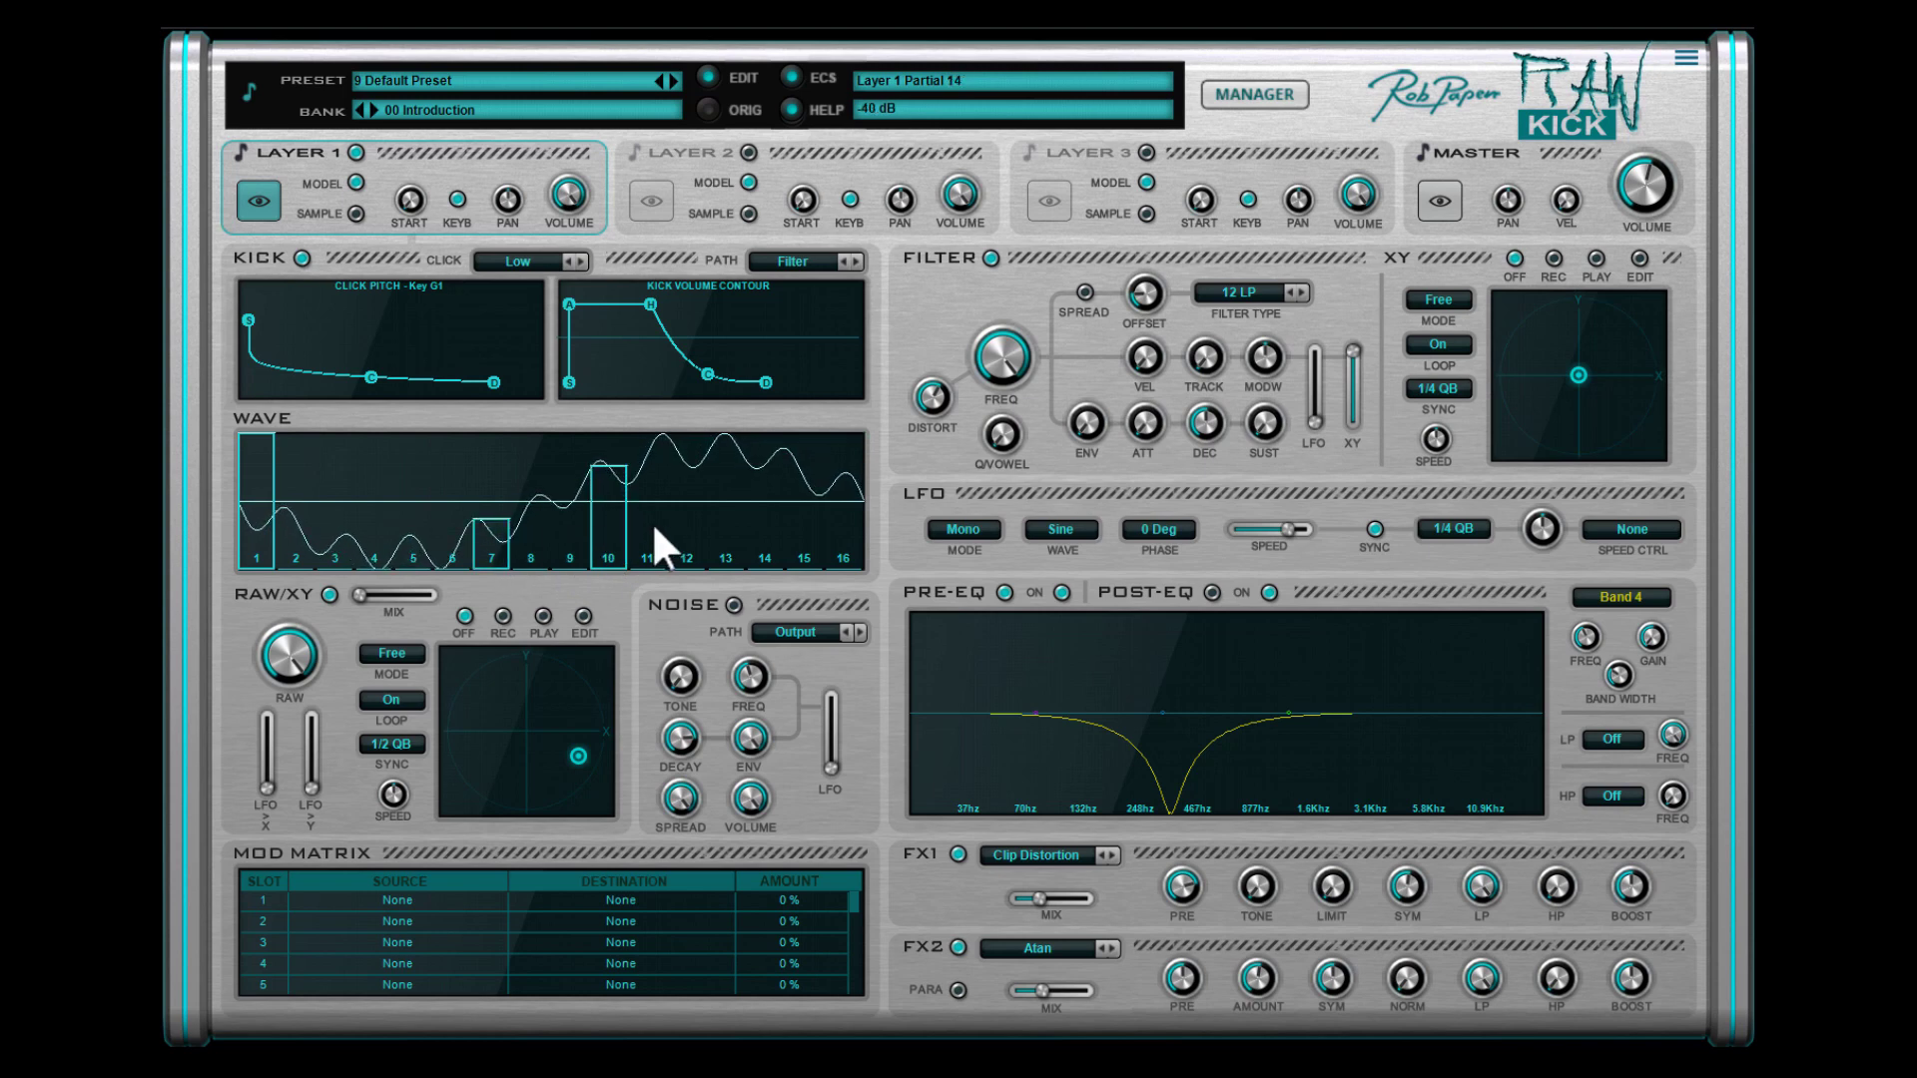
pyautogui.moveTo(651, 523); pyautogui.dragTo(651, 447)
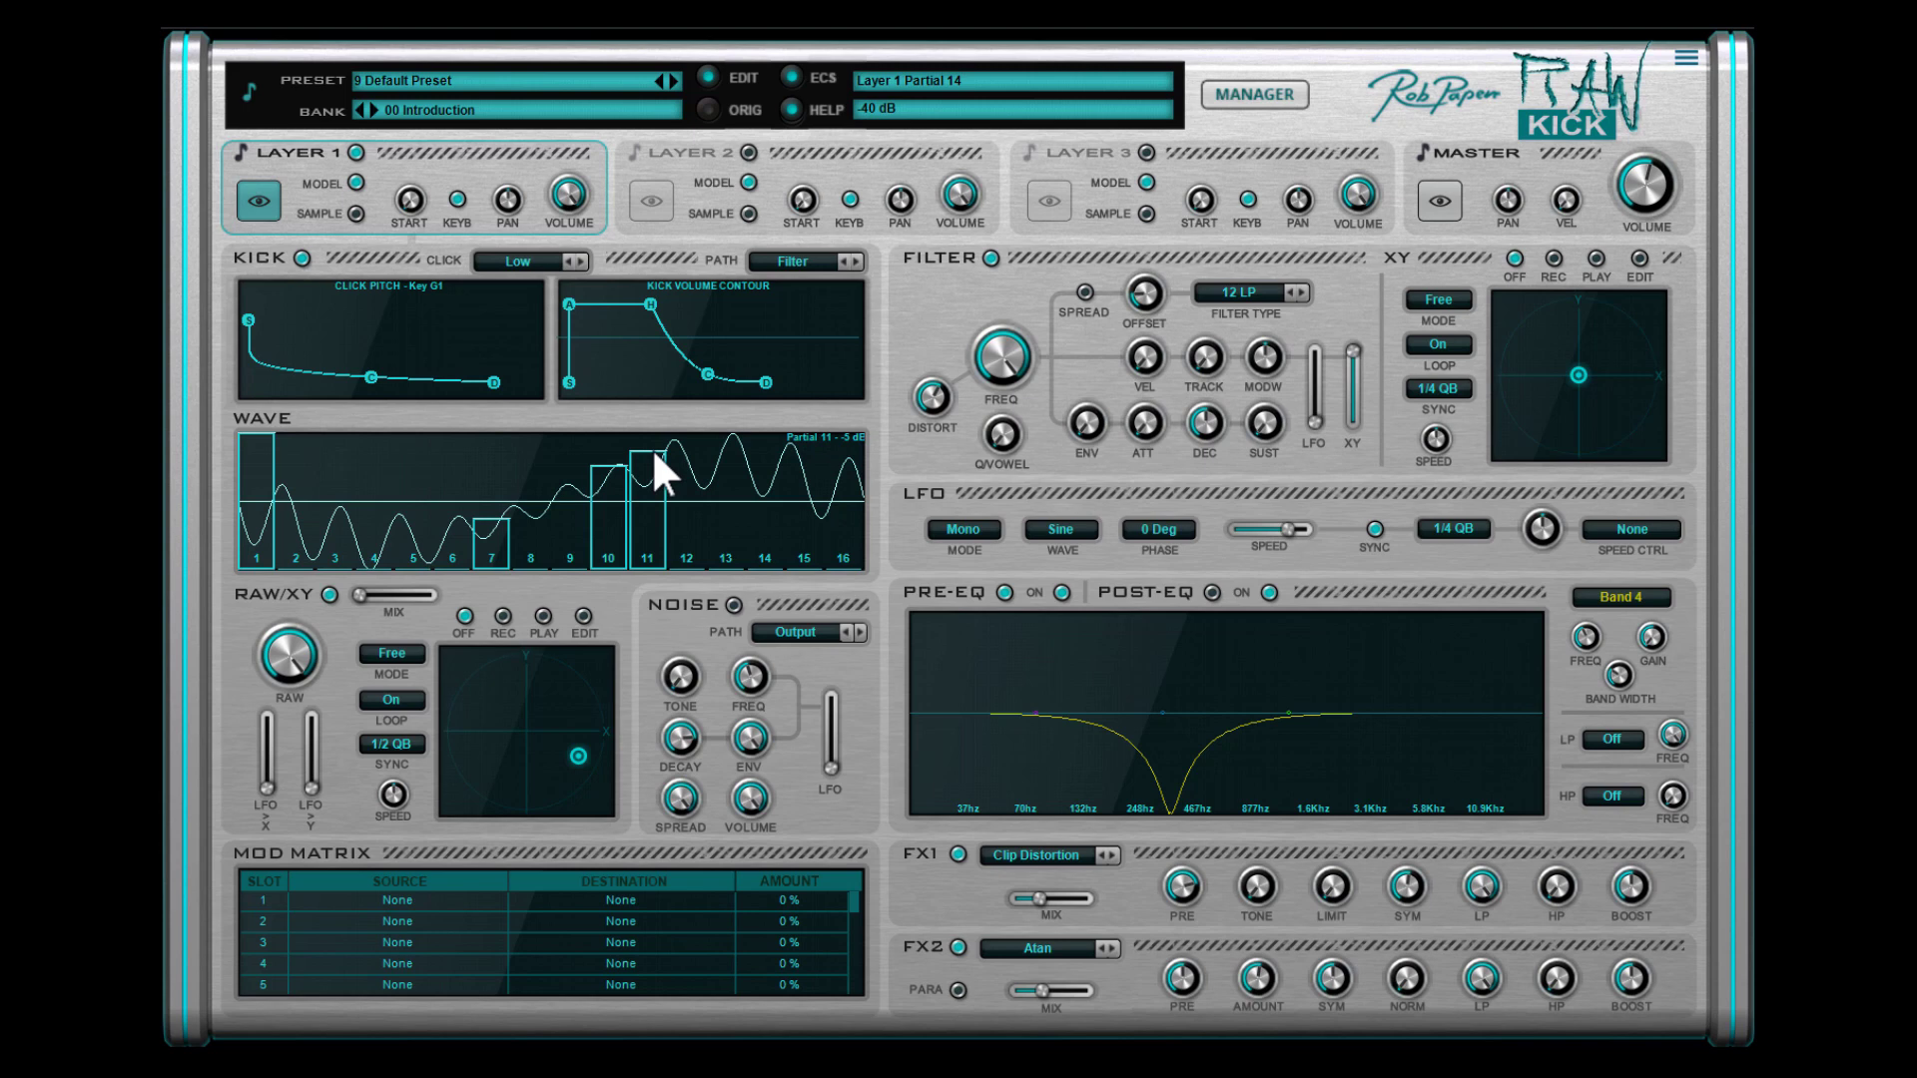
# Load preset 004 ModWhl to Partial 10 L1 from the 98 Examples bank and lower the master volume
pyautogui.click(1258, 94)
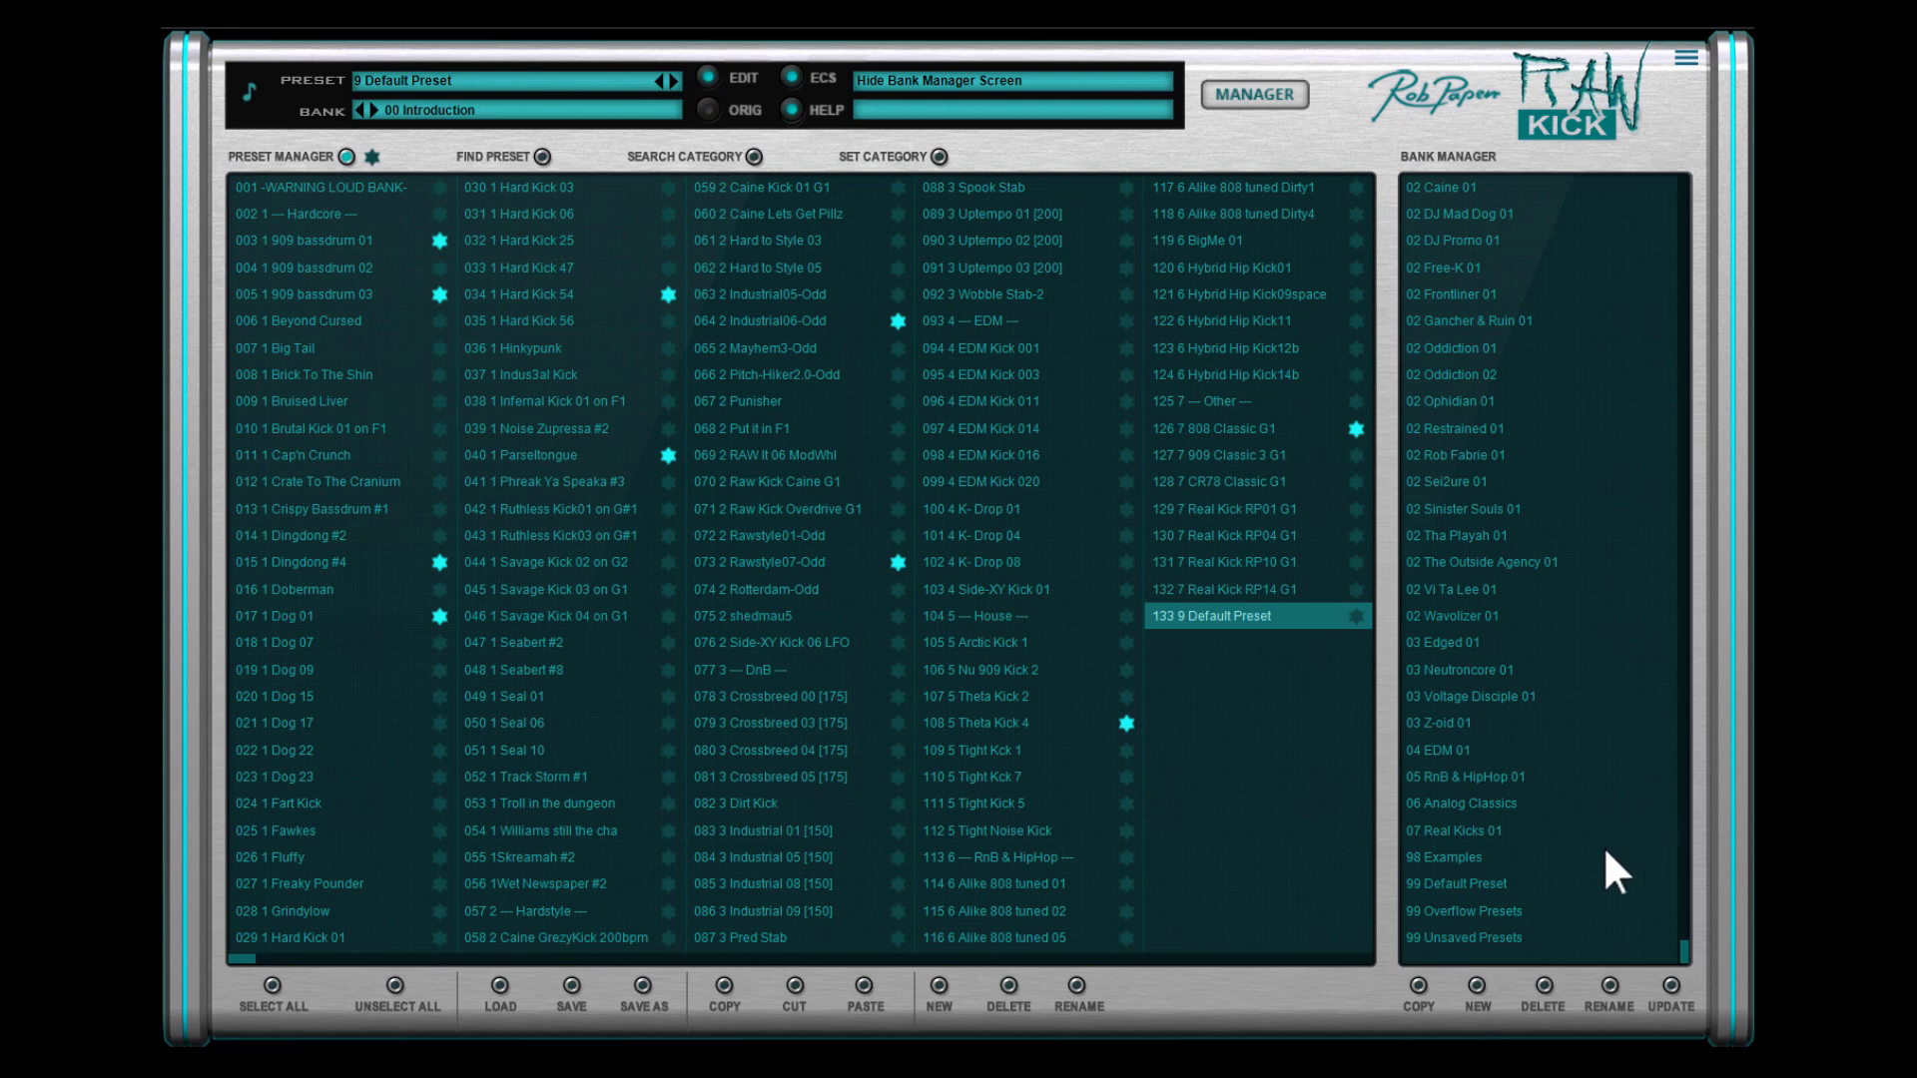
pyautogui.click(1464, 858)
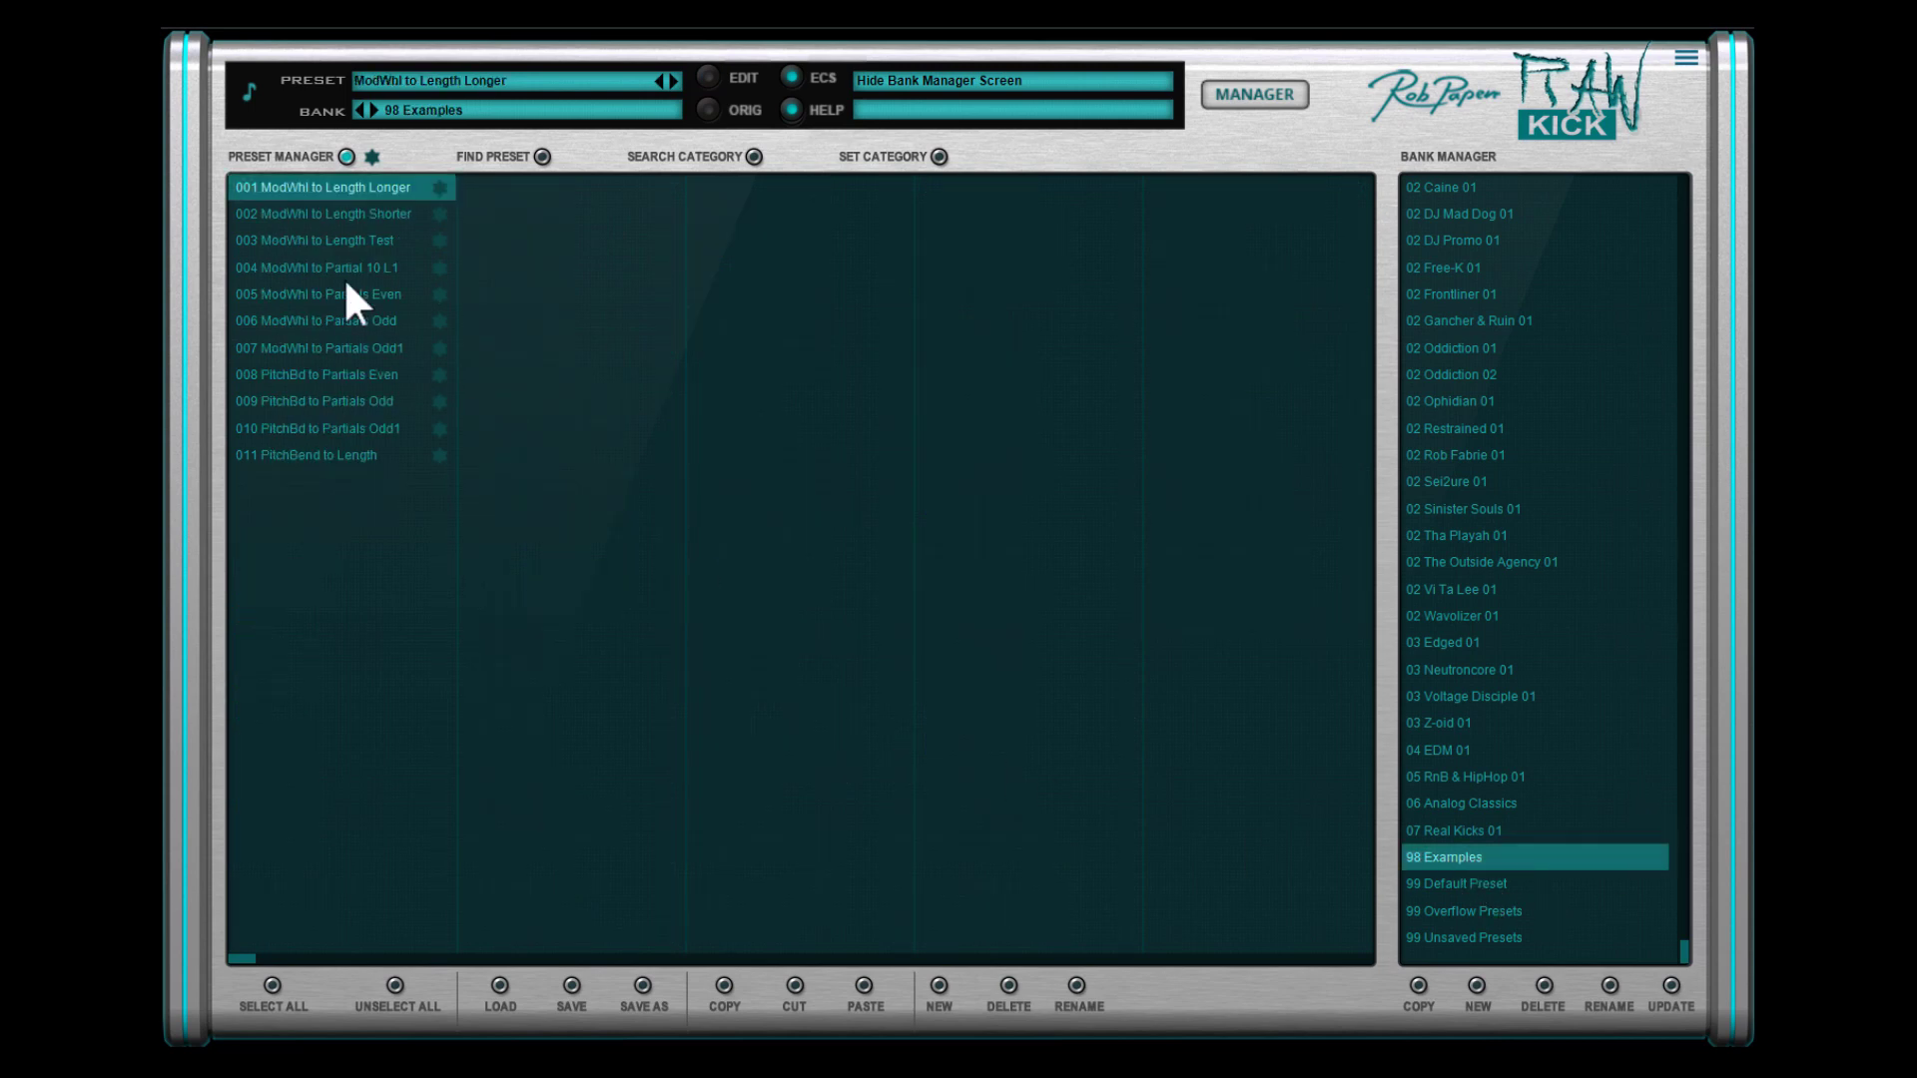
pyautogui.click(290, 268)
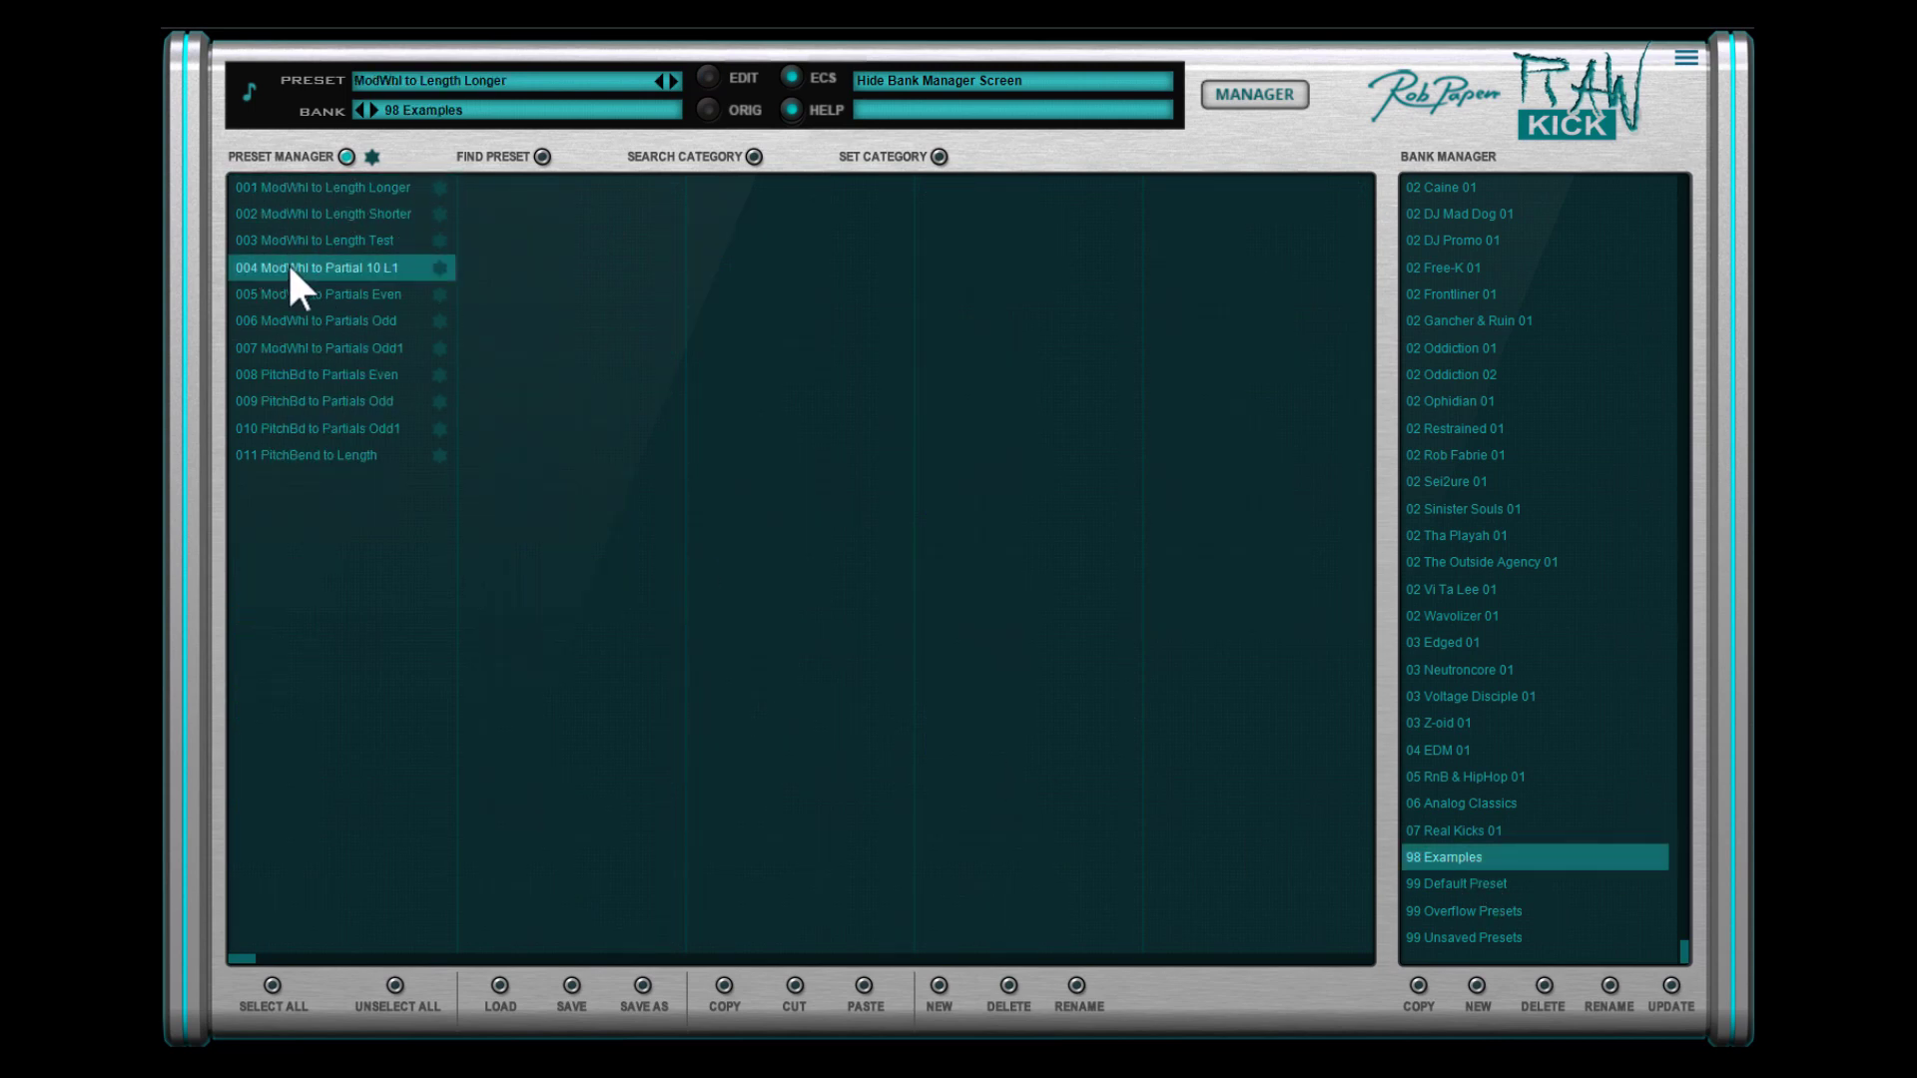
pyautogui.click(1255, 93)
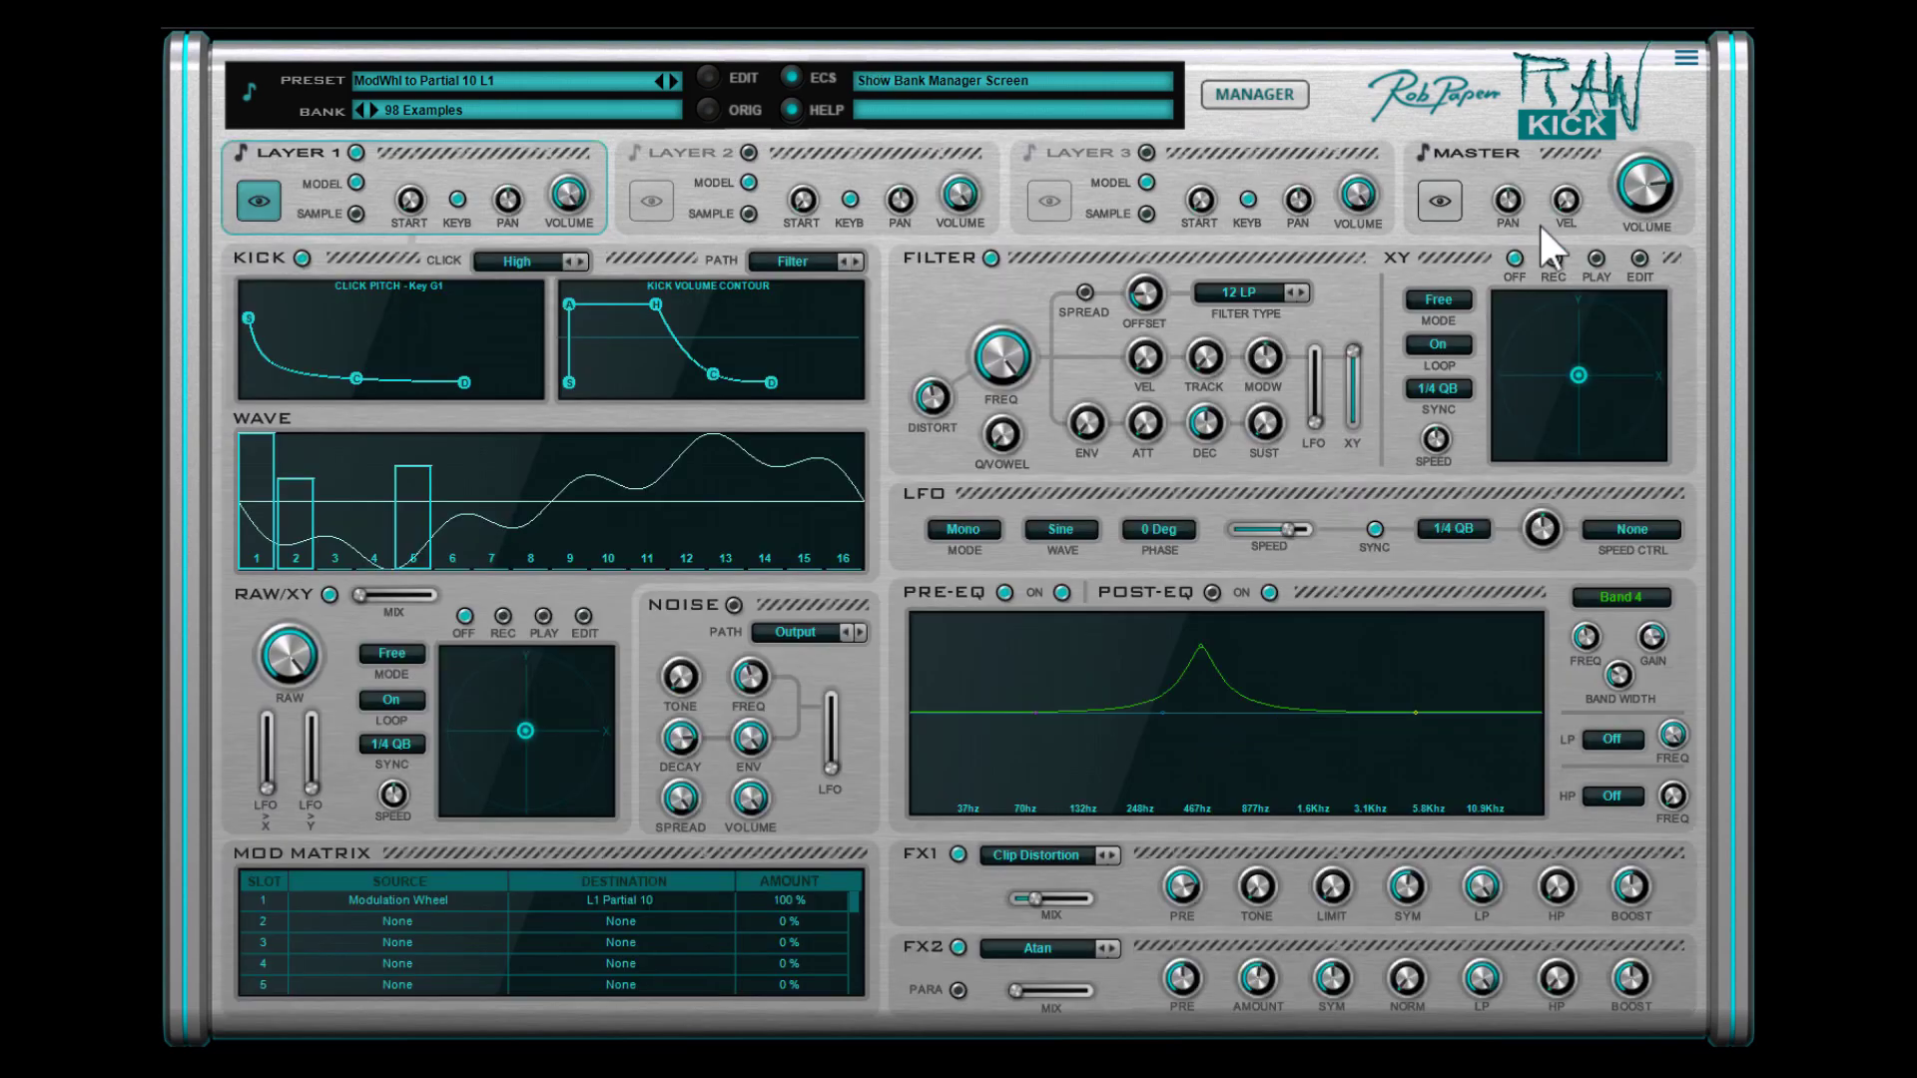
pyautogui.moveTo(1643, 206); pyautogui.dragTo(1644, 222)
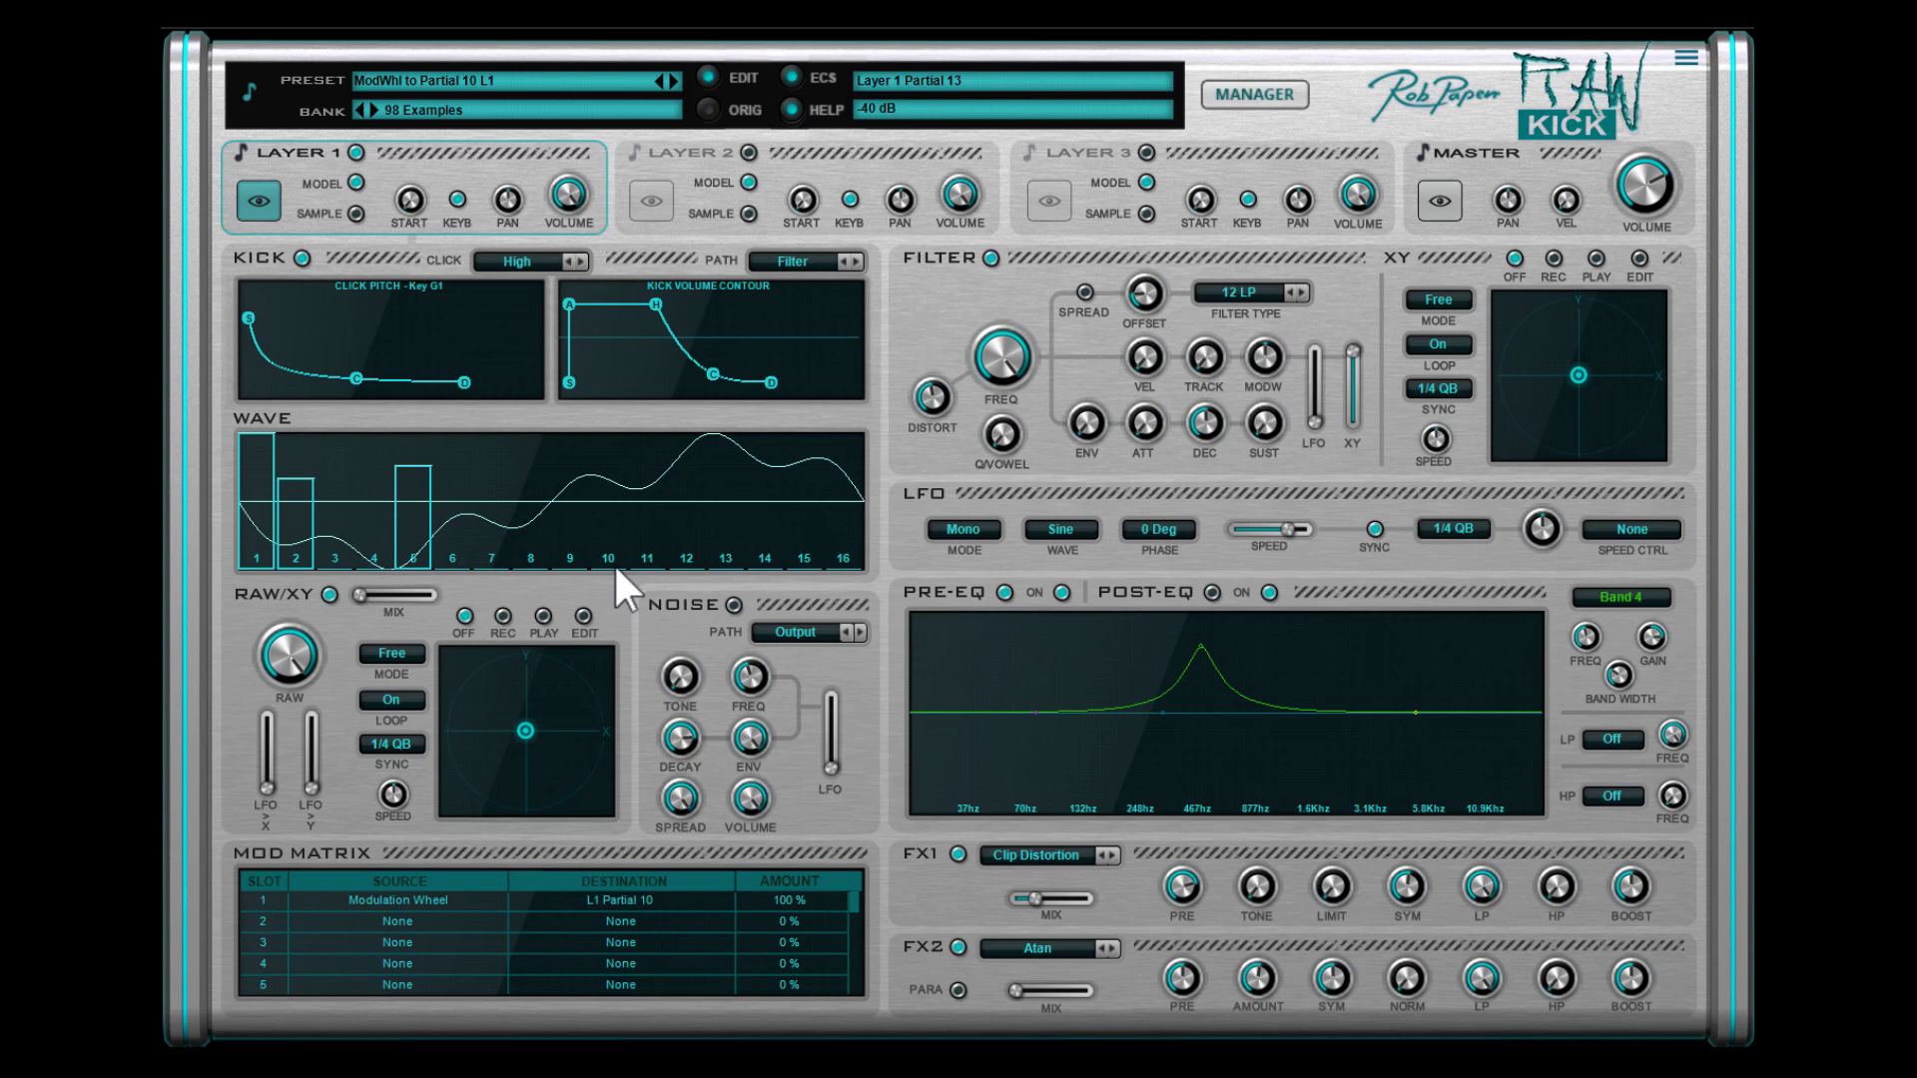
# Browse the presets of the 02 Free-K 01 bank and return to the editing view
pyautogui.click(1265, 88)
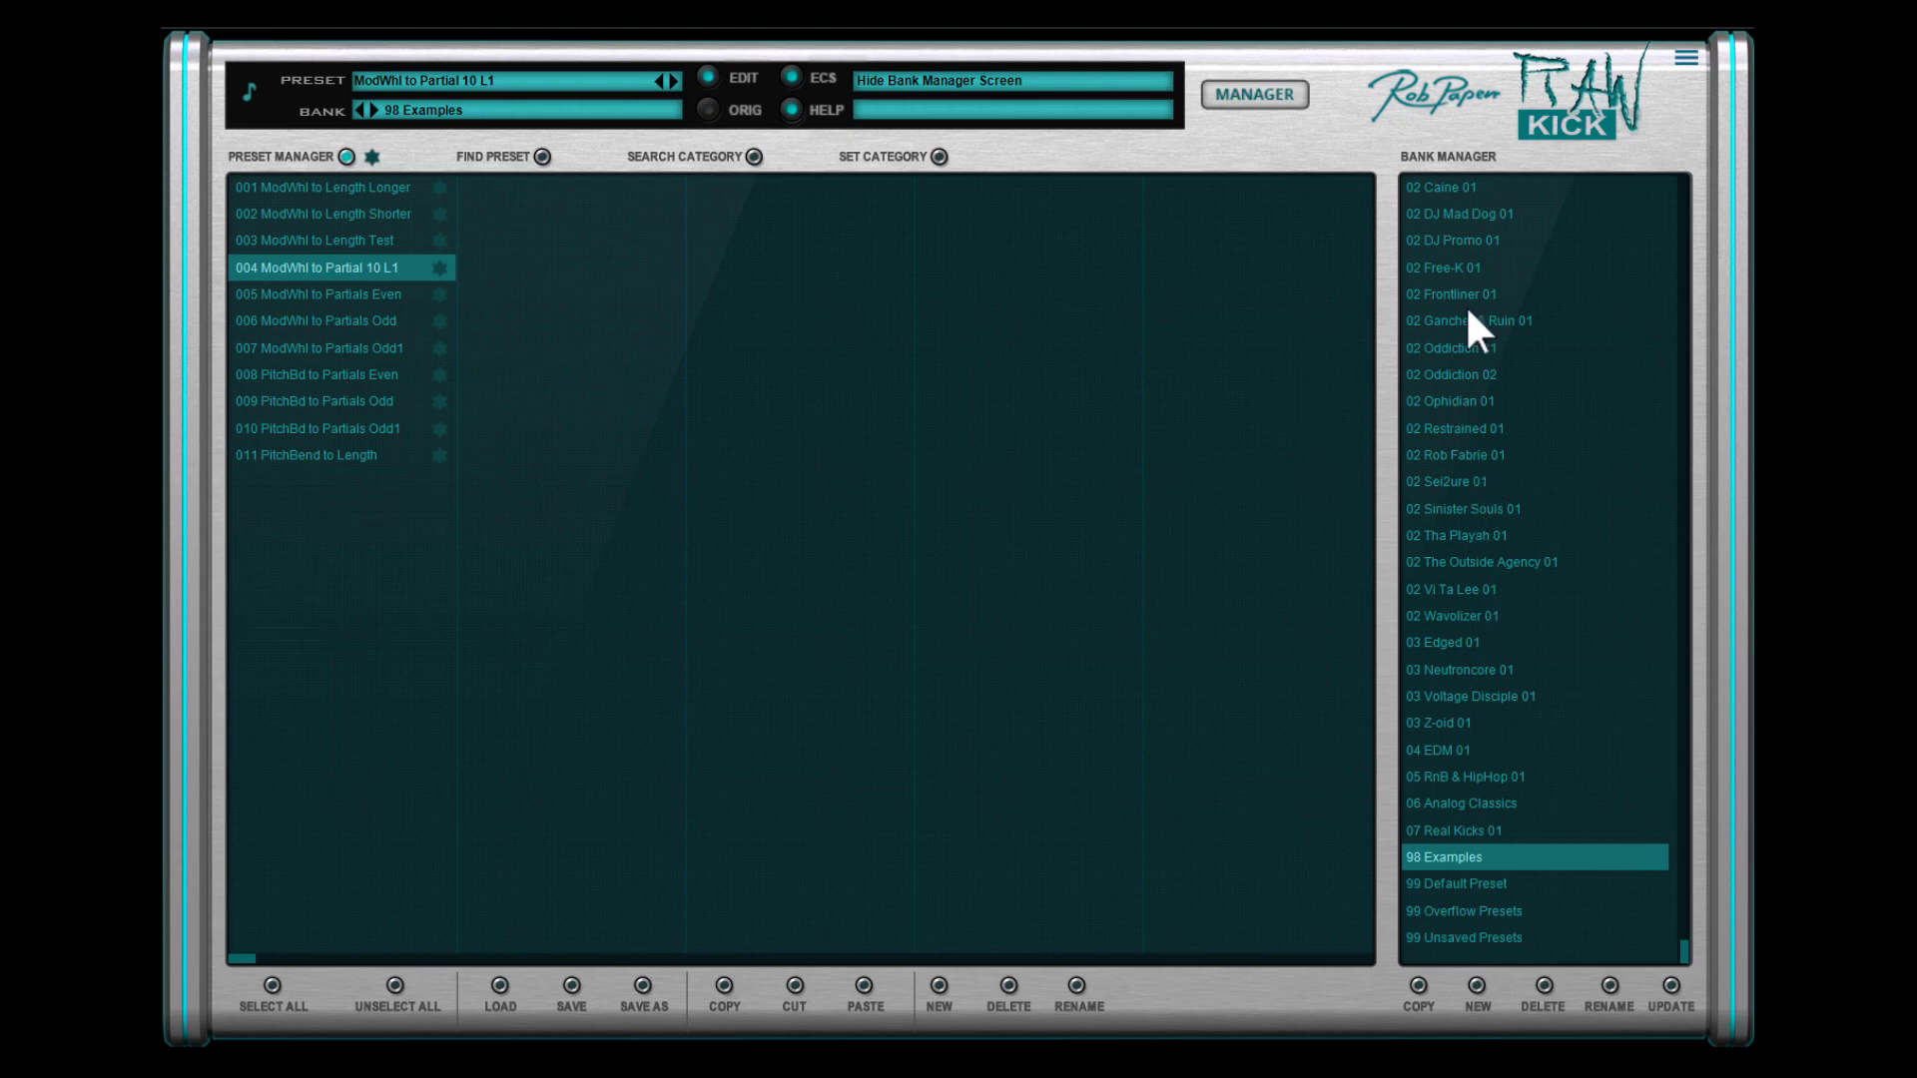
pyautogui.click(1444, 267)
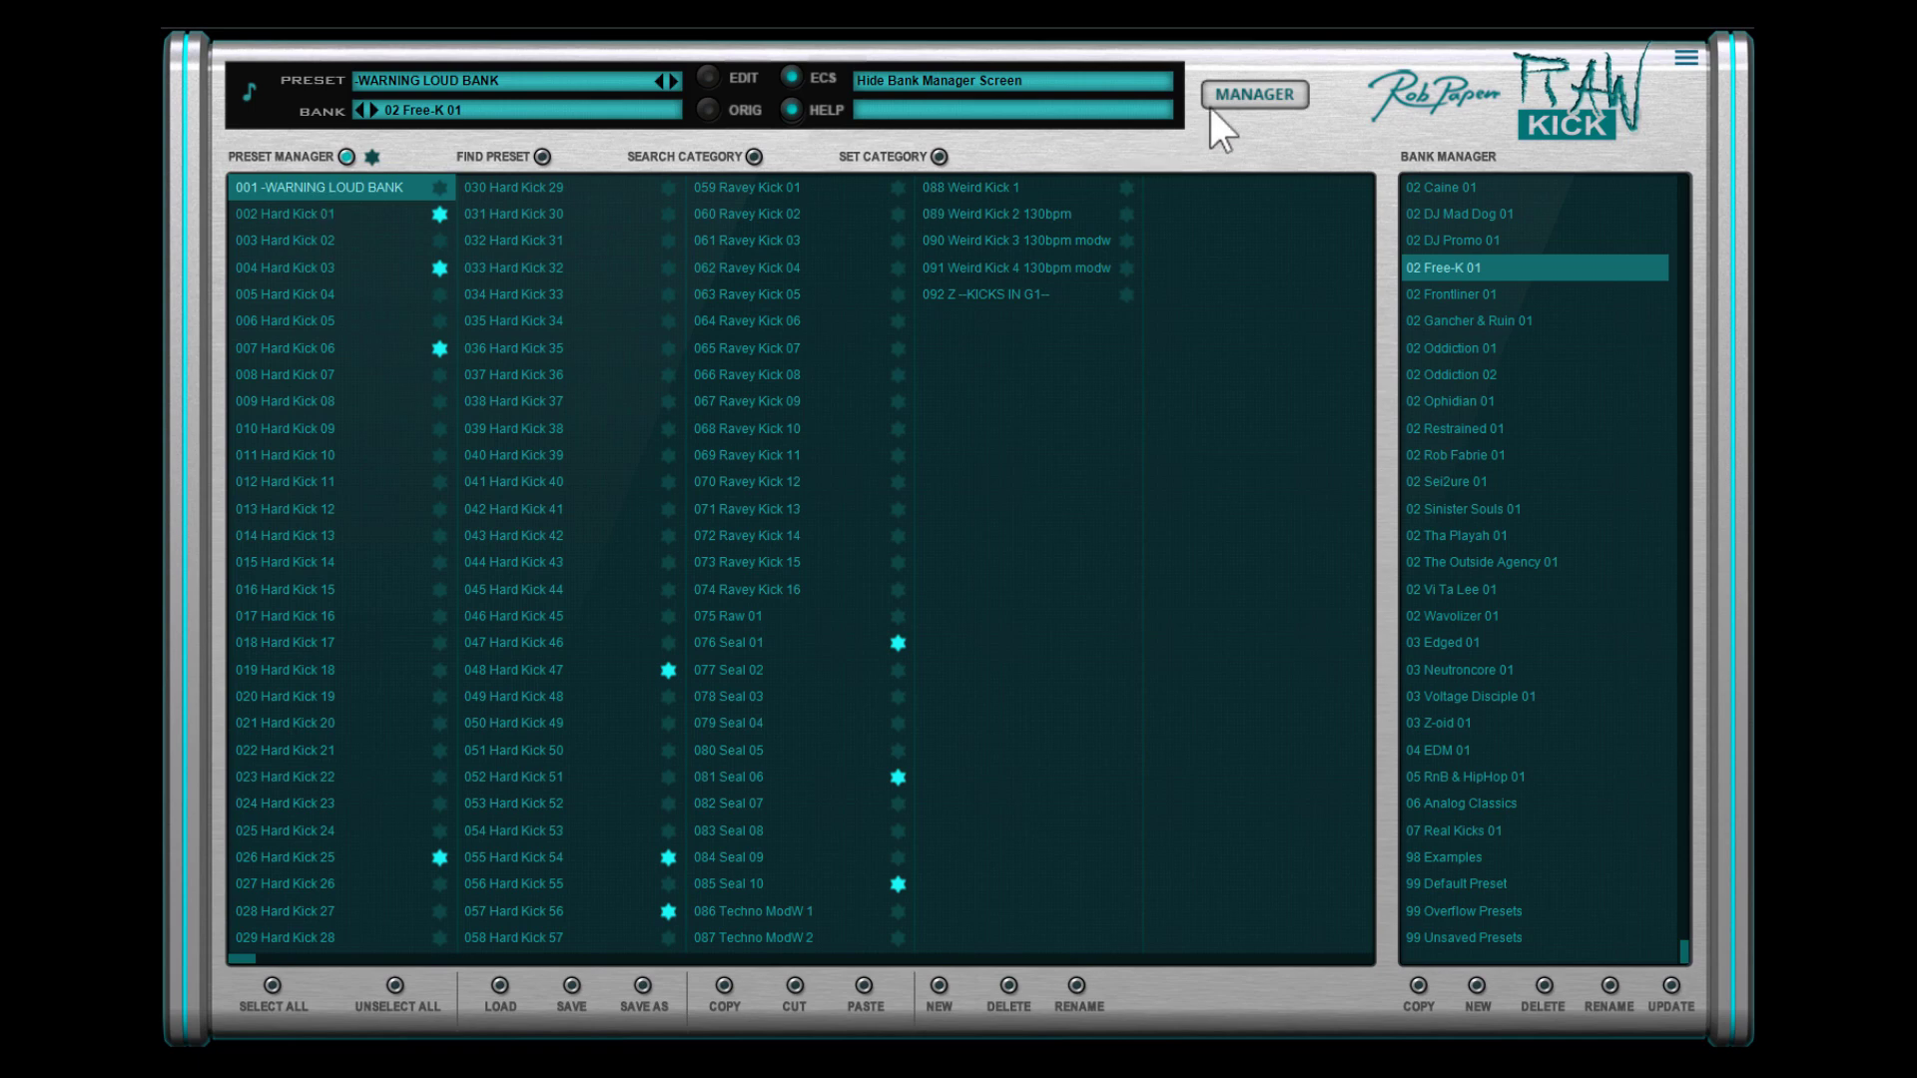
pyautogui.click(1275, 92)
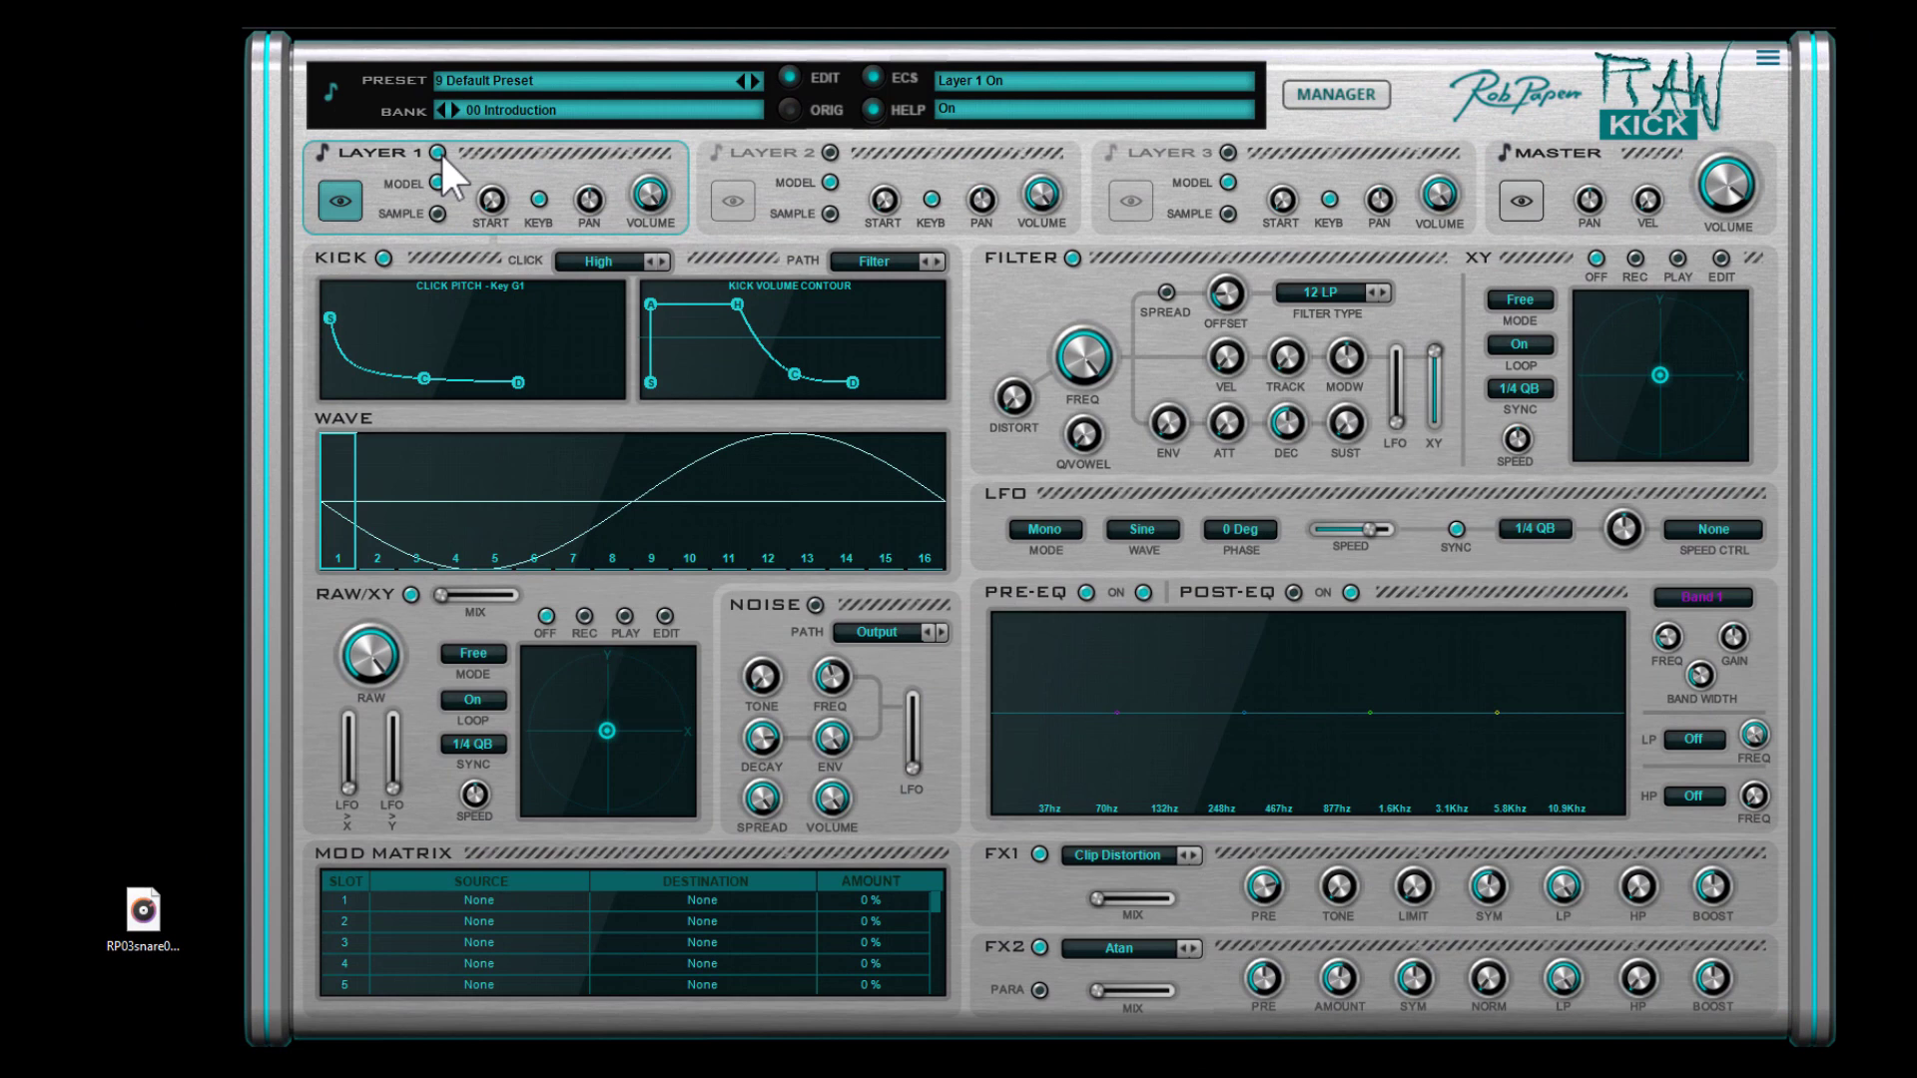
# Switch layer 1 from model to sample and shorten the hold time of its sample volume contour
pyautogui.click(439, 212)
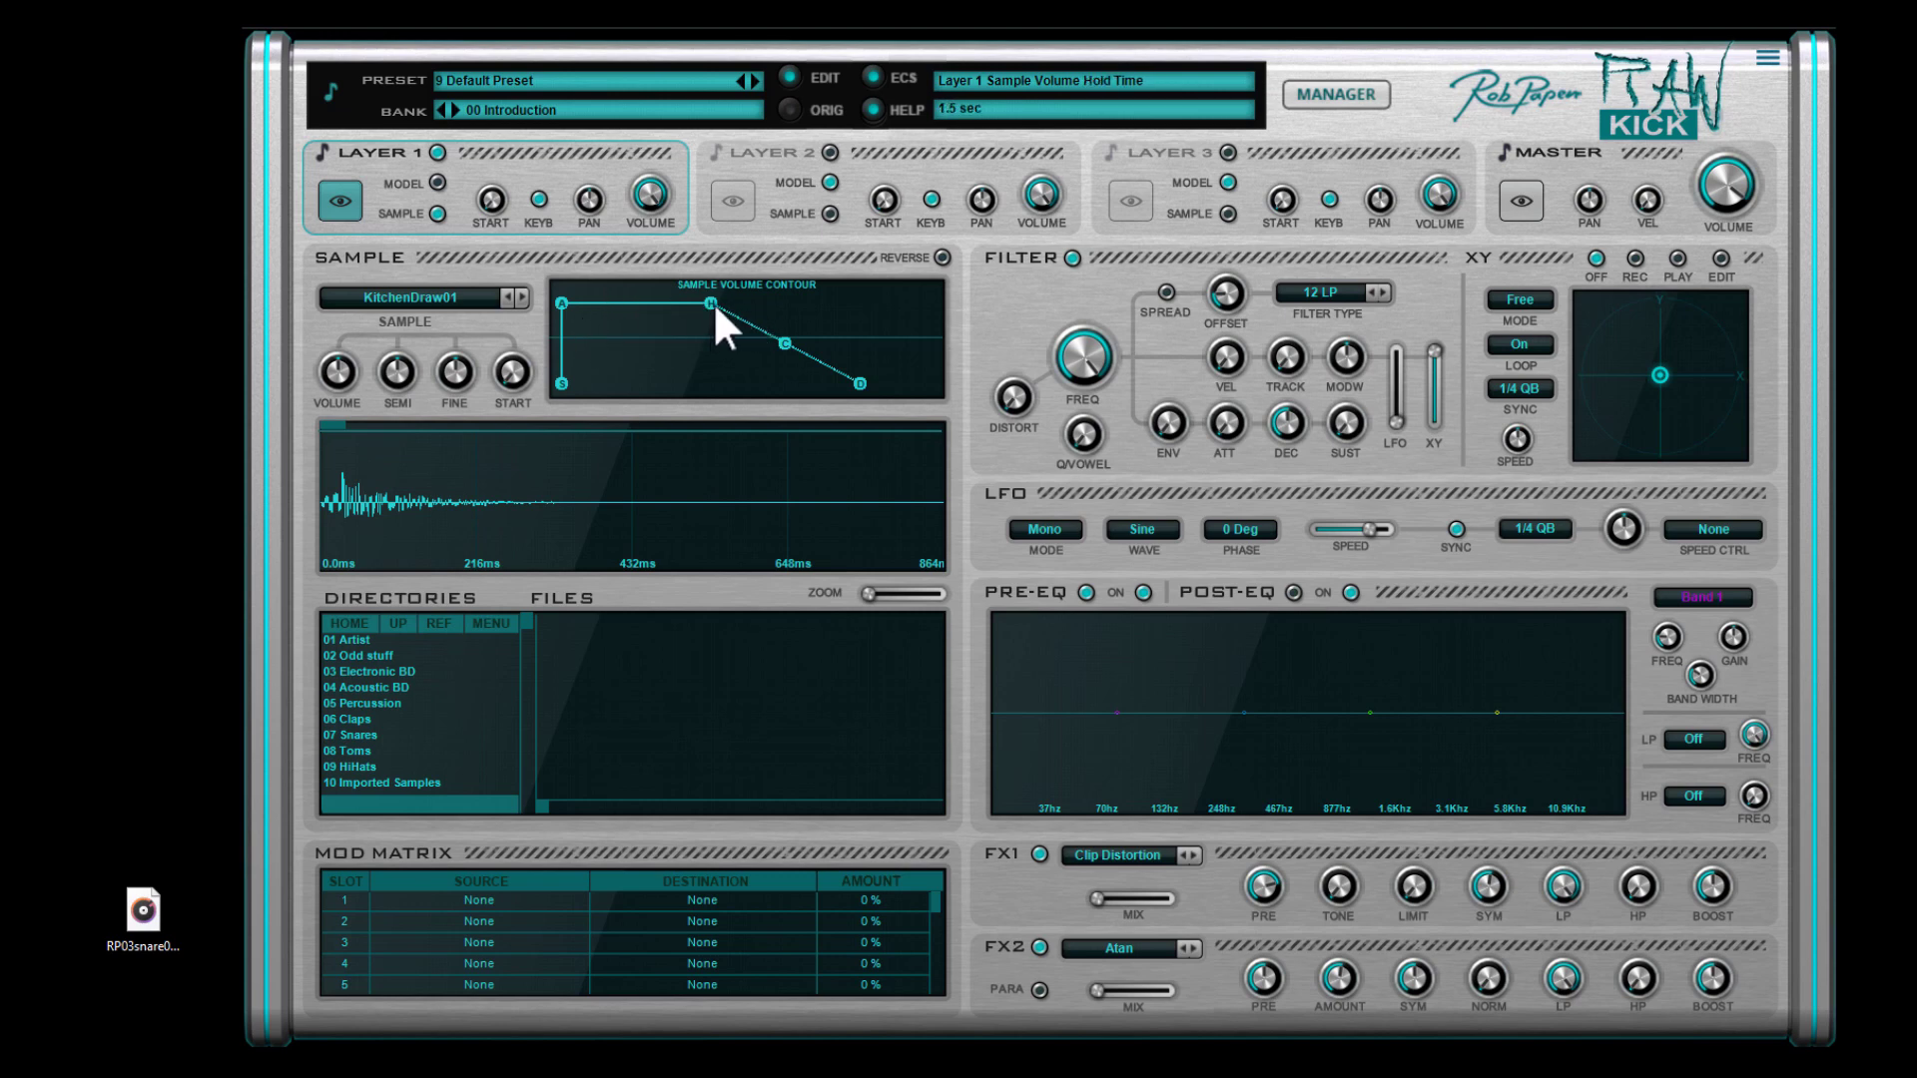
pyautogui.moveTo(710, 302); pyautogui.dragTo(518, 298)
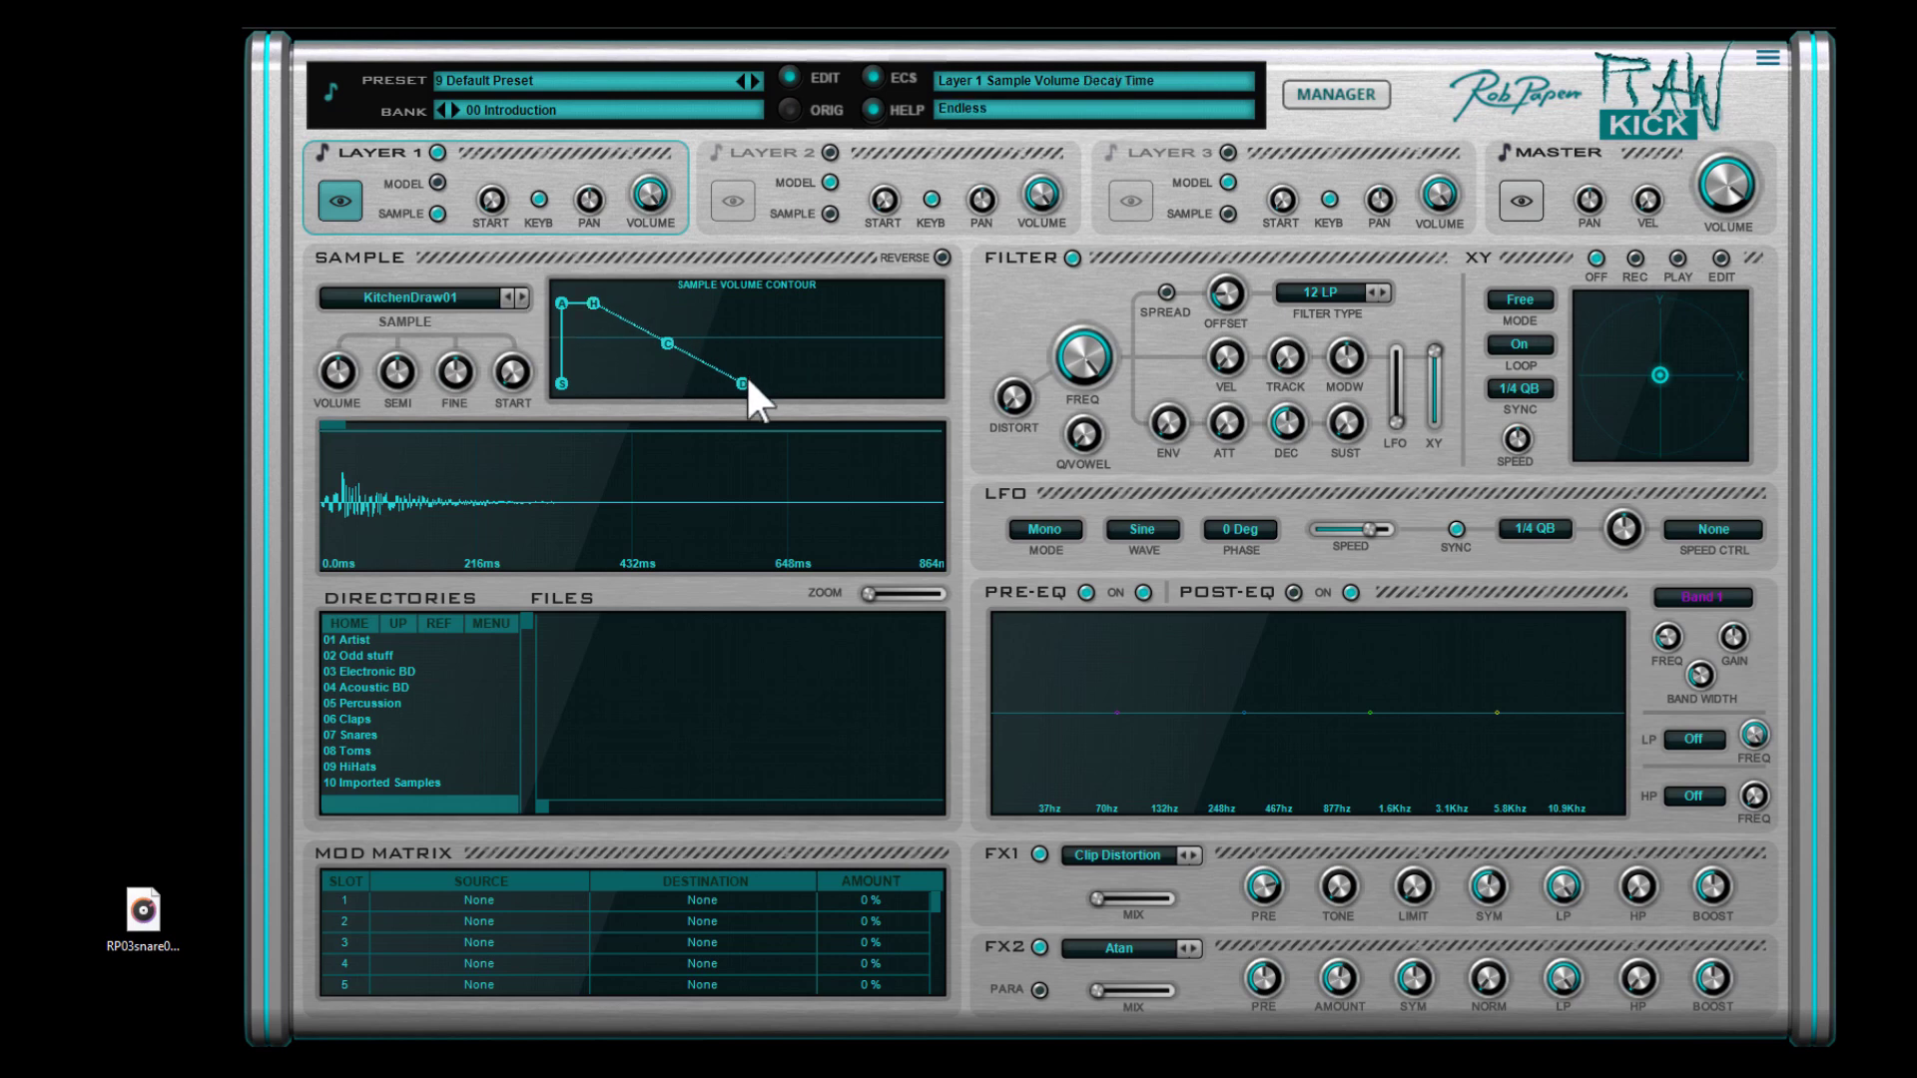
pyautogui.moveTo(744, 380); pyautogui.dragTo(803, 389)
# Try shifting the sample's semitone tuning and reset it, and turn the sample start offset to 0%
pyautogui.moveTo(404, 377)
pyautogui.mouseDown()
pyautogui.moveTo(405, 399)
pyautogui.moveTo(423, 319)
pyautogui.moveTo(427, 387)
pyautogui.mouseUp()
pyautogui.doubleClick(397, 368)
pyautogui.moveTo(512, 373)
pyautogui.mouseDown()
pyautogui.moveTo(523, 301)
pyautogui.moveTo(523, 403)
pyautogui.mouseUp()
# Browse the 01 Artist sample directory and its Oddiction folder, and return to the base directory
pyautogui.doubleClick(355, 639)
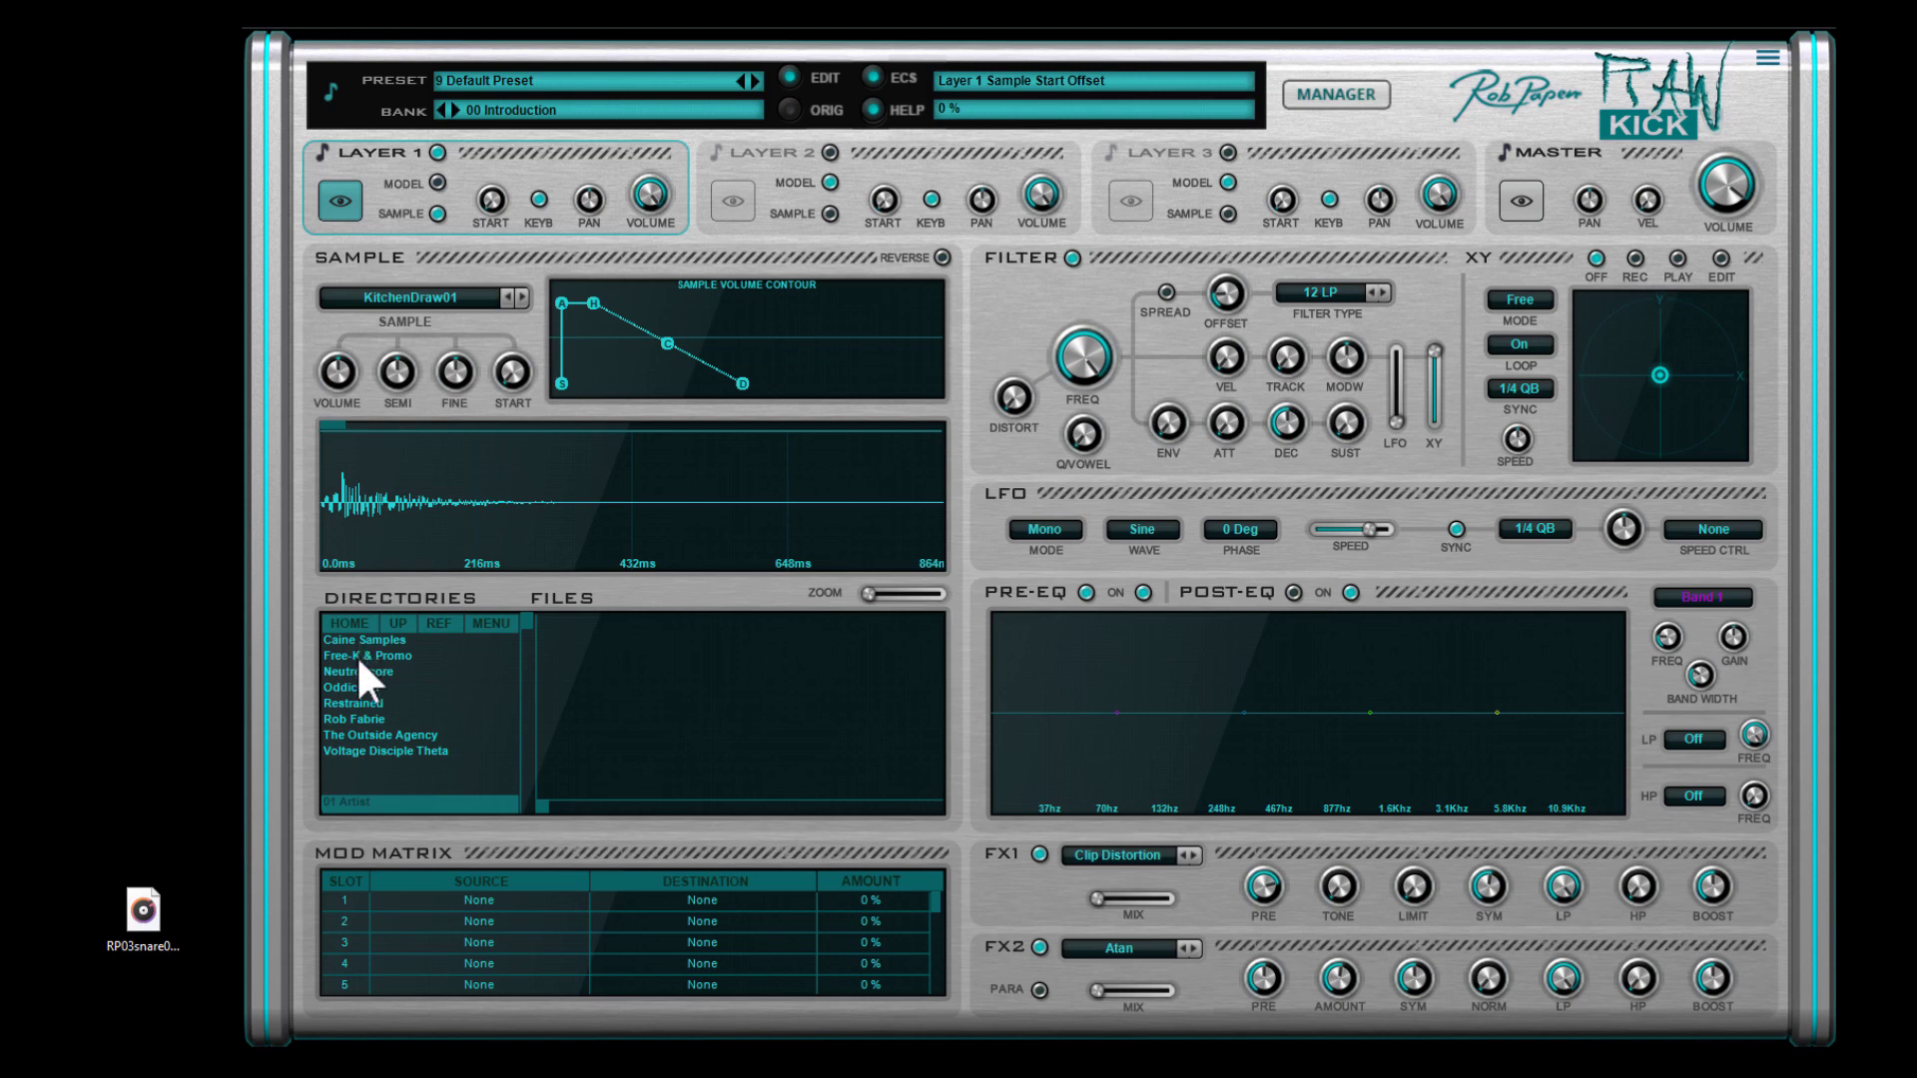
pyautogui.doubleClick(354, 688)
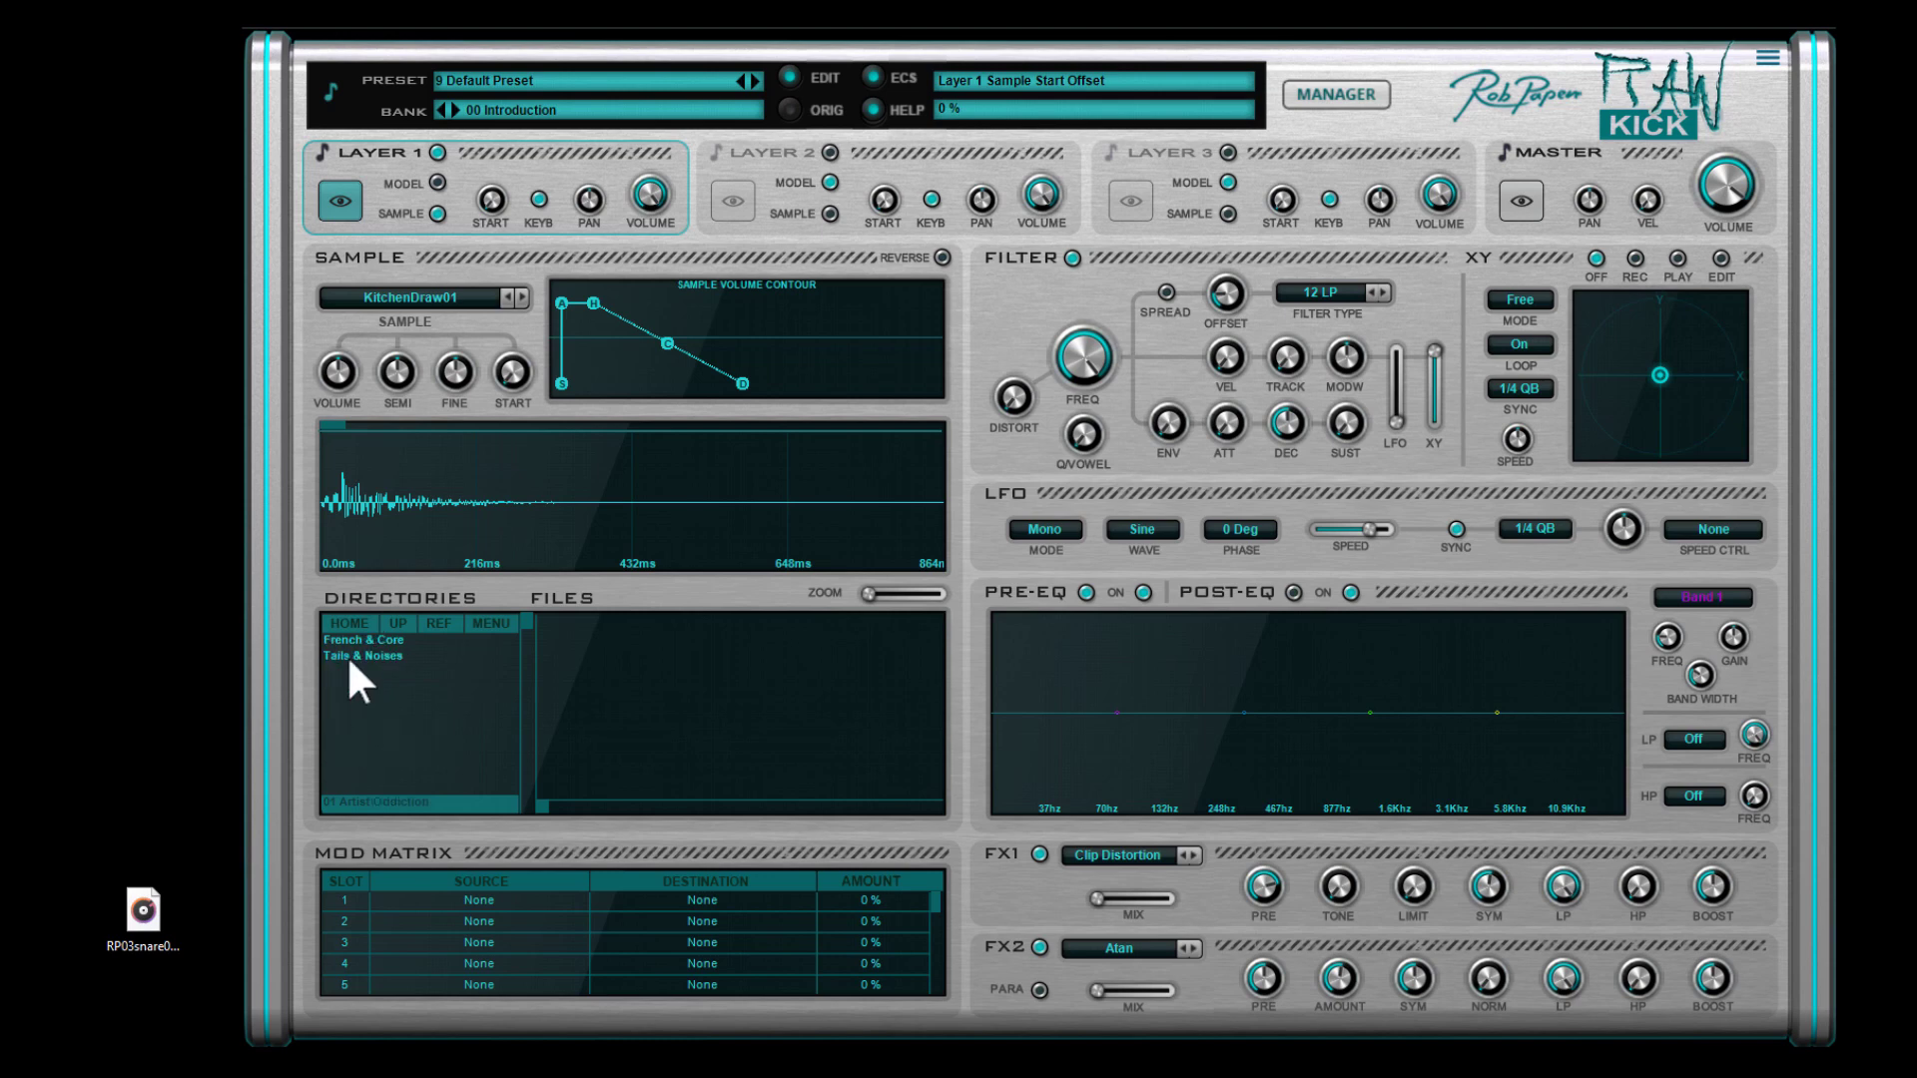
pyautogui.click(398, 622)
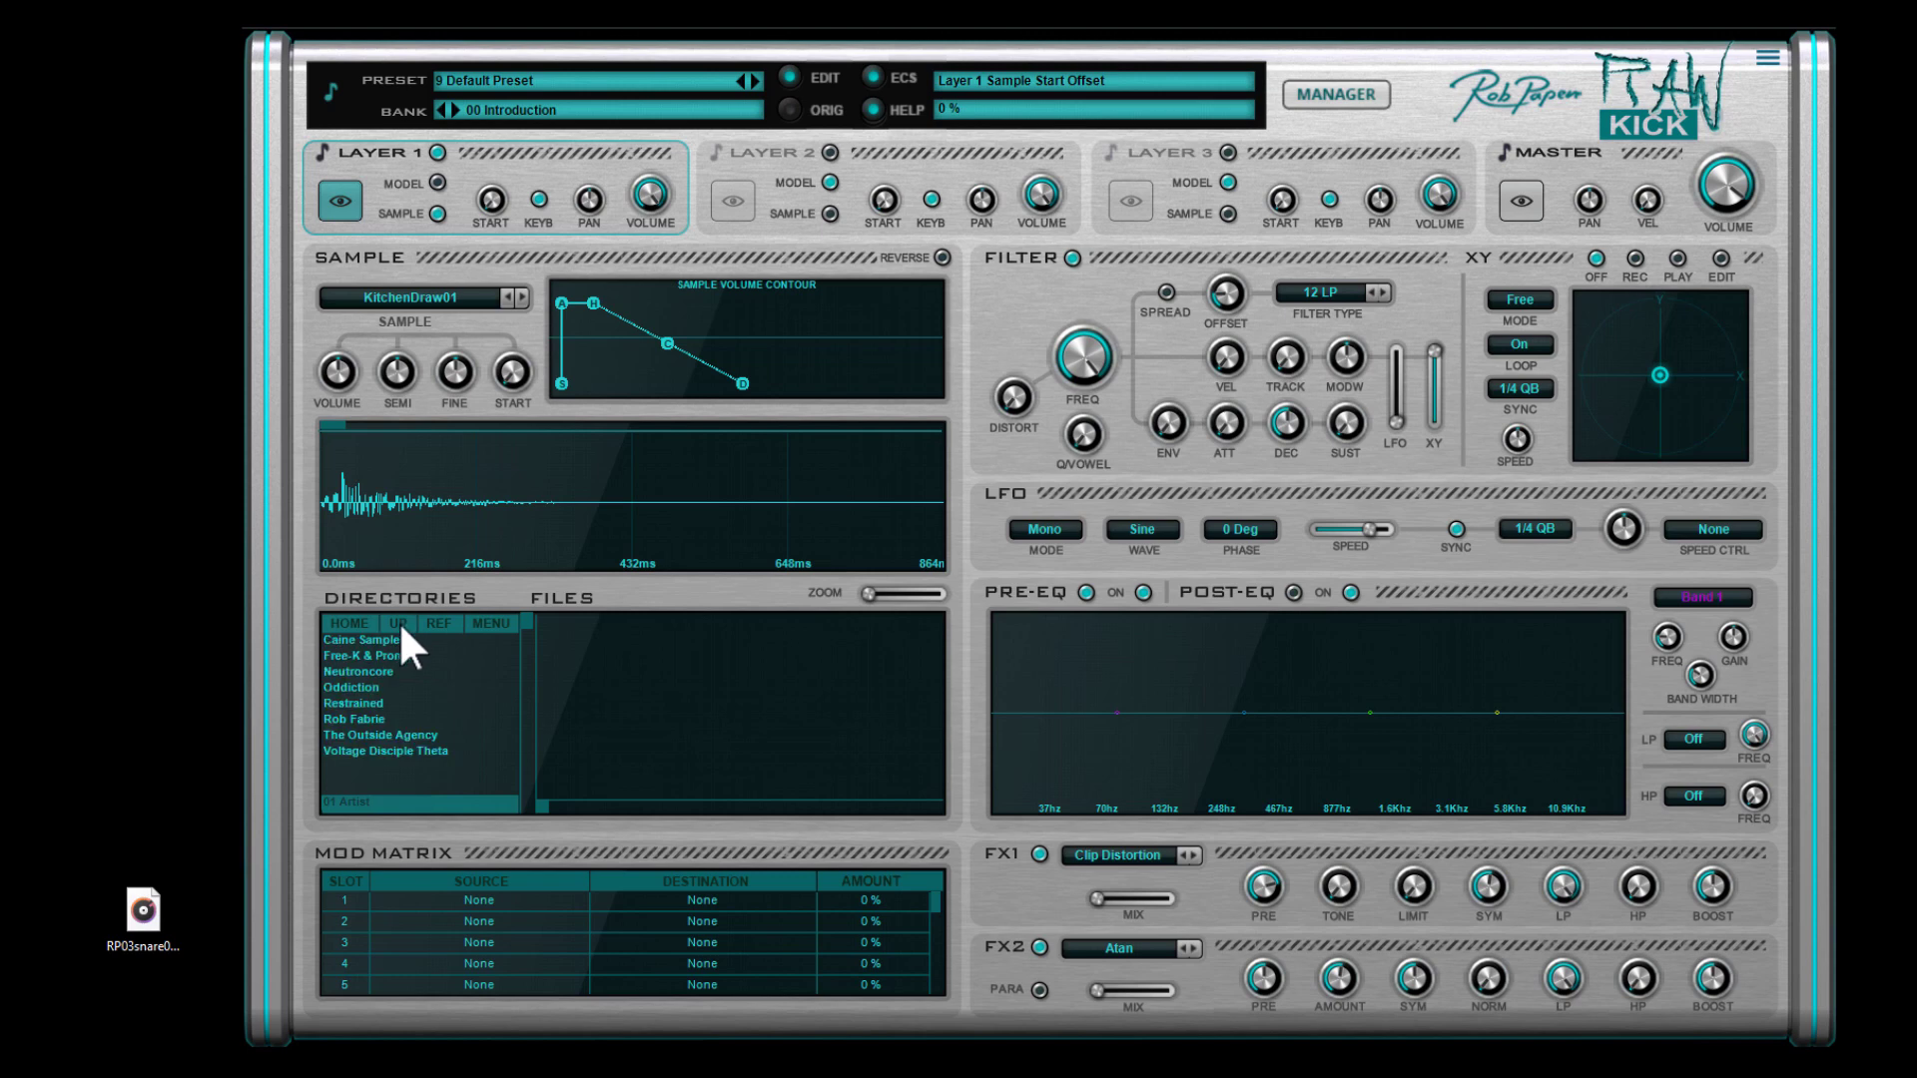
pyautogui.click(397, 623)
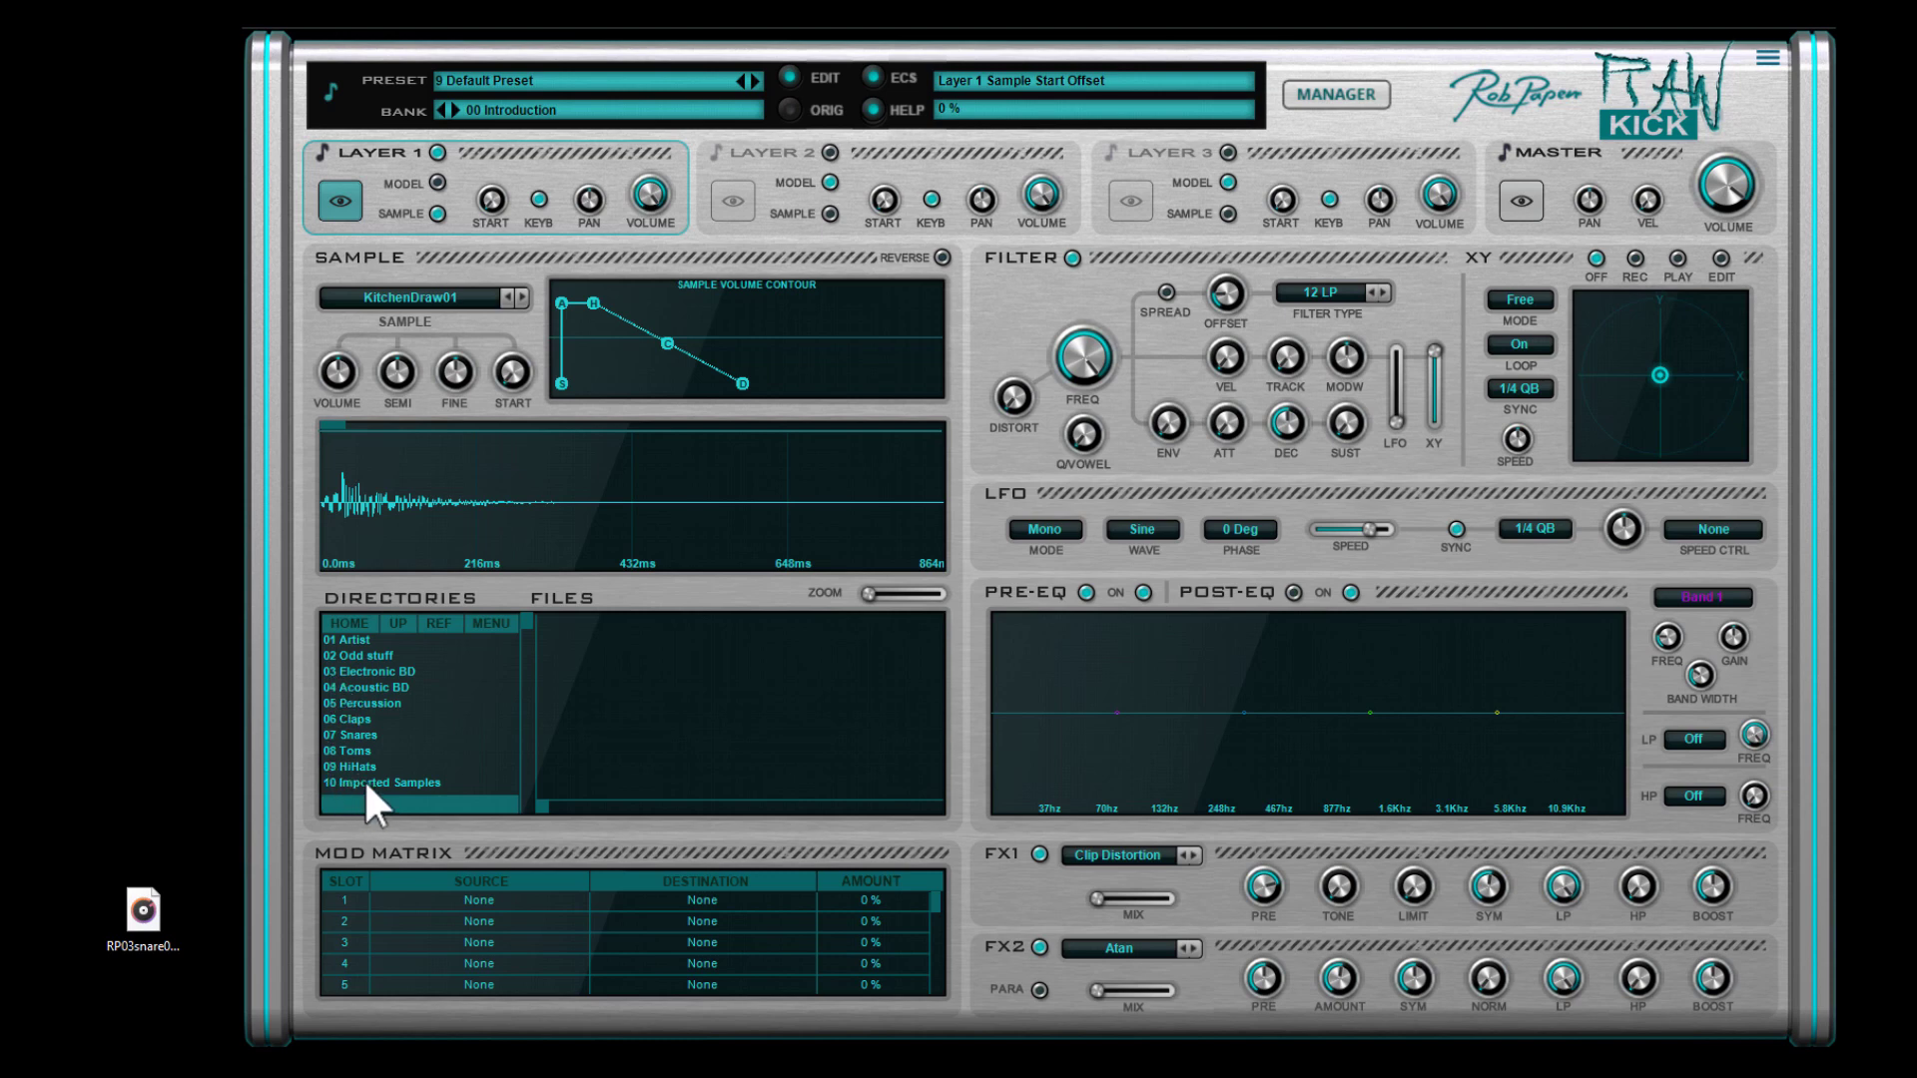
# Import the desktop file RP03snare02.wav into the sample browser as layer 1's sample
pyautogui.click(491, 623)
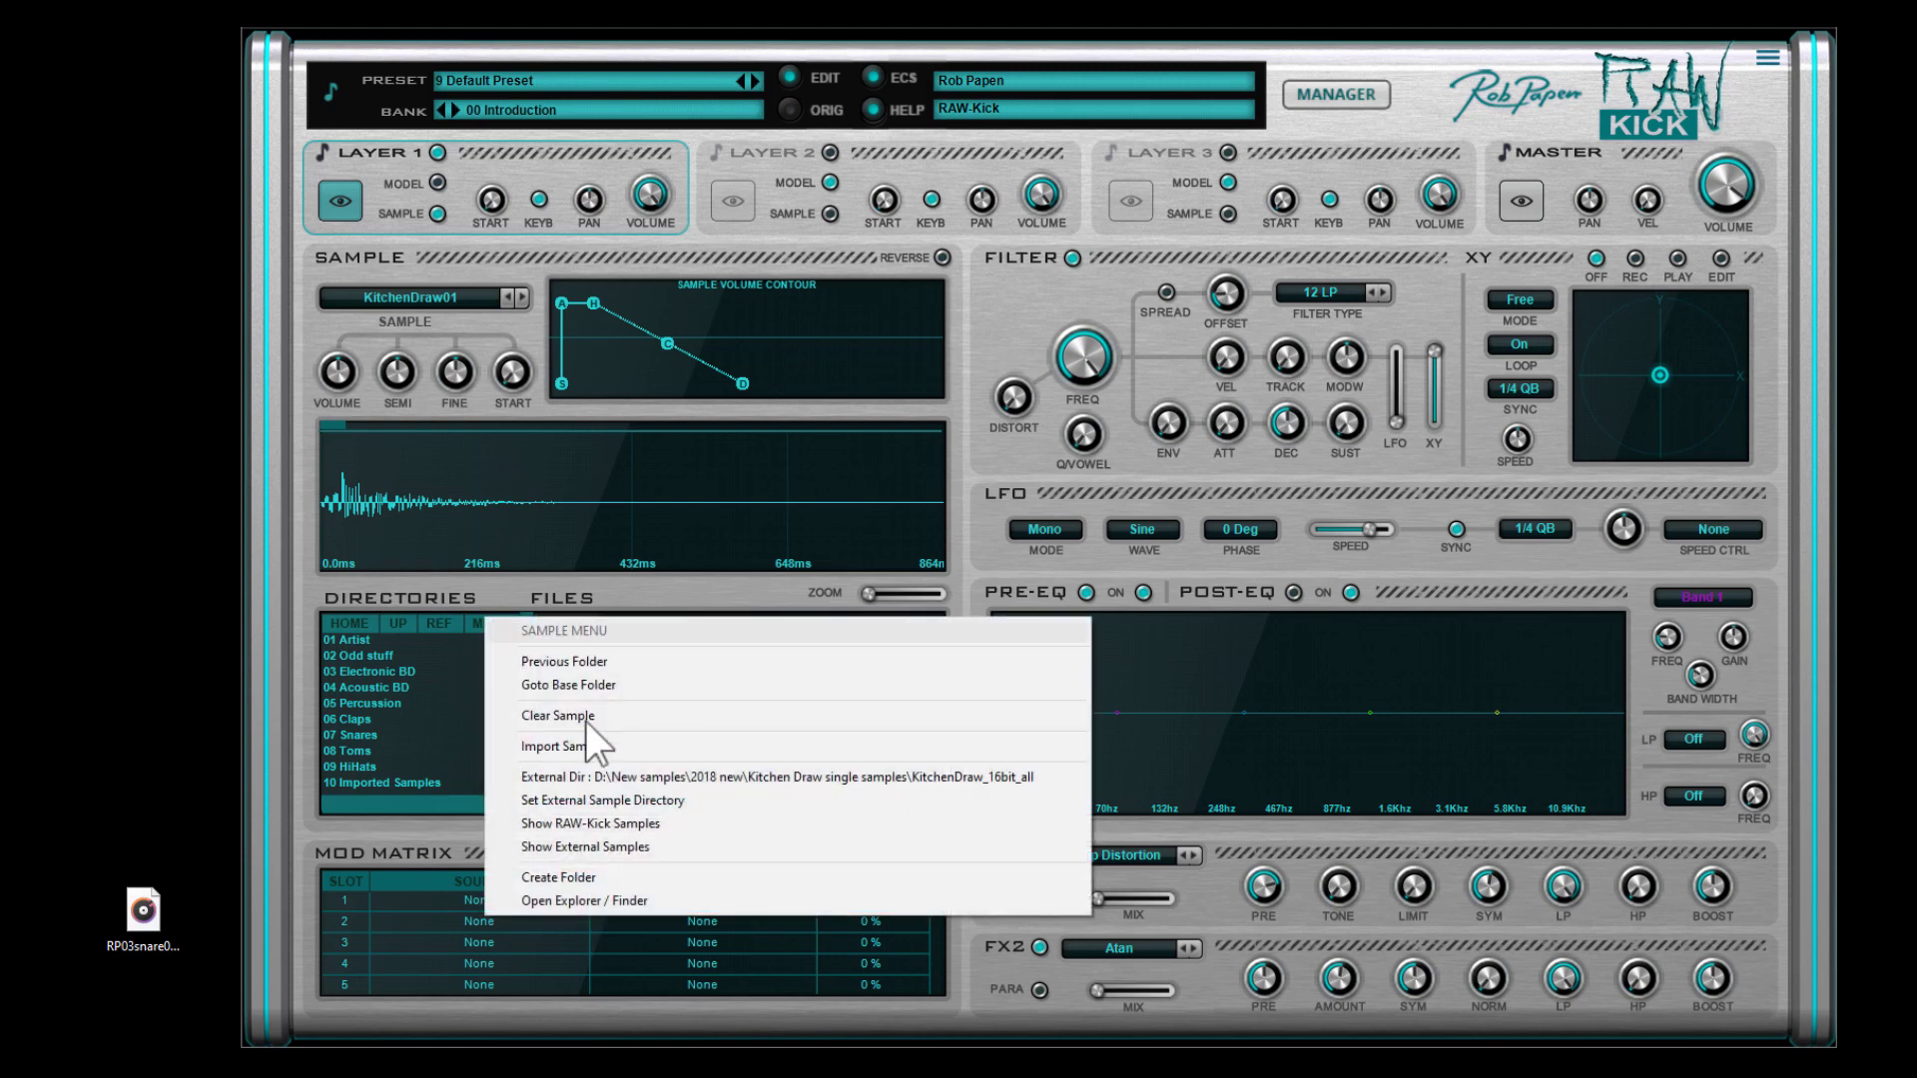
pyautogui.click(140, 903)
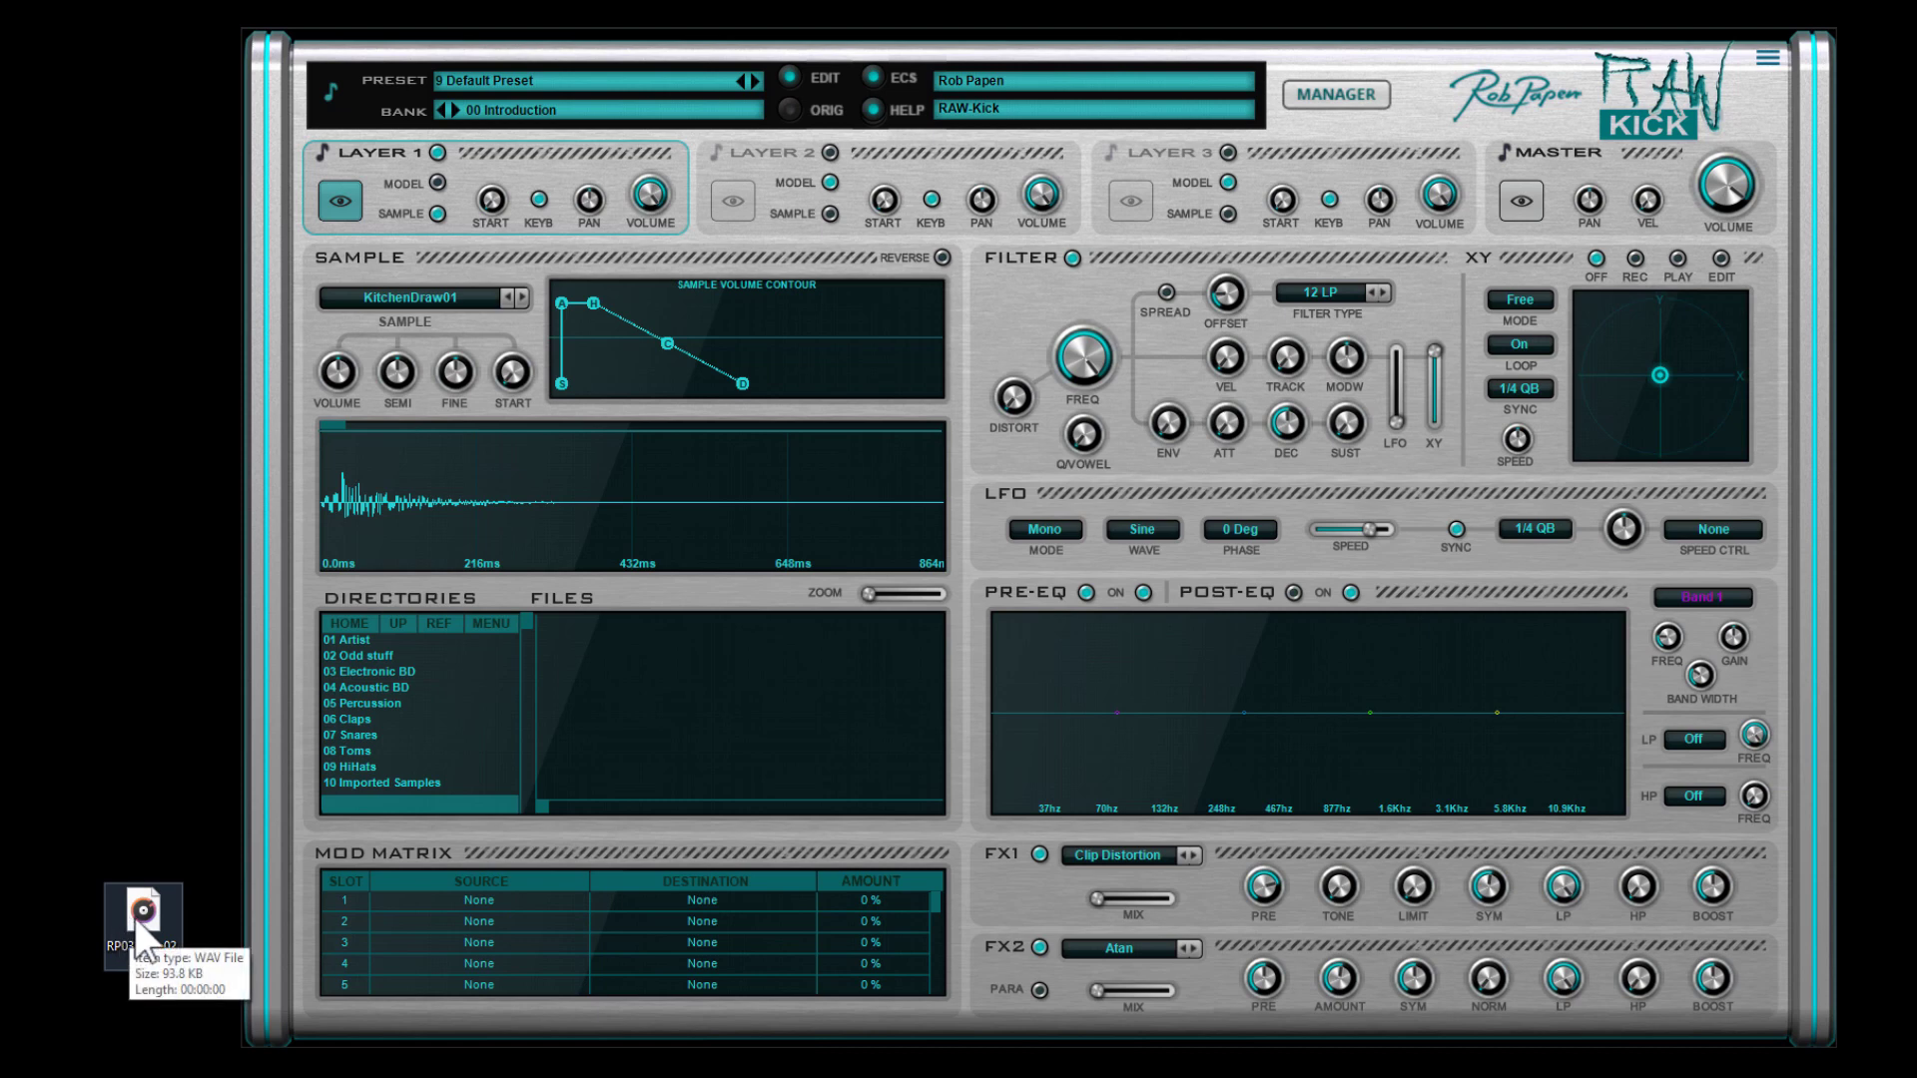
pyautogui.moveTo(128, 915); pyautogui.dragTo(692, 775)
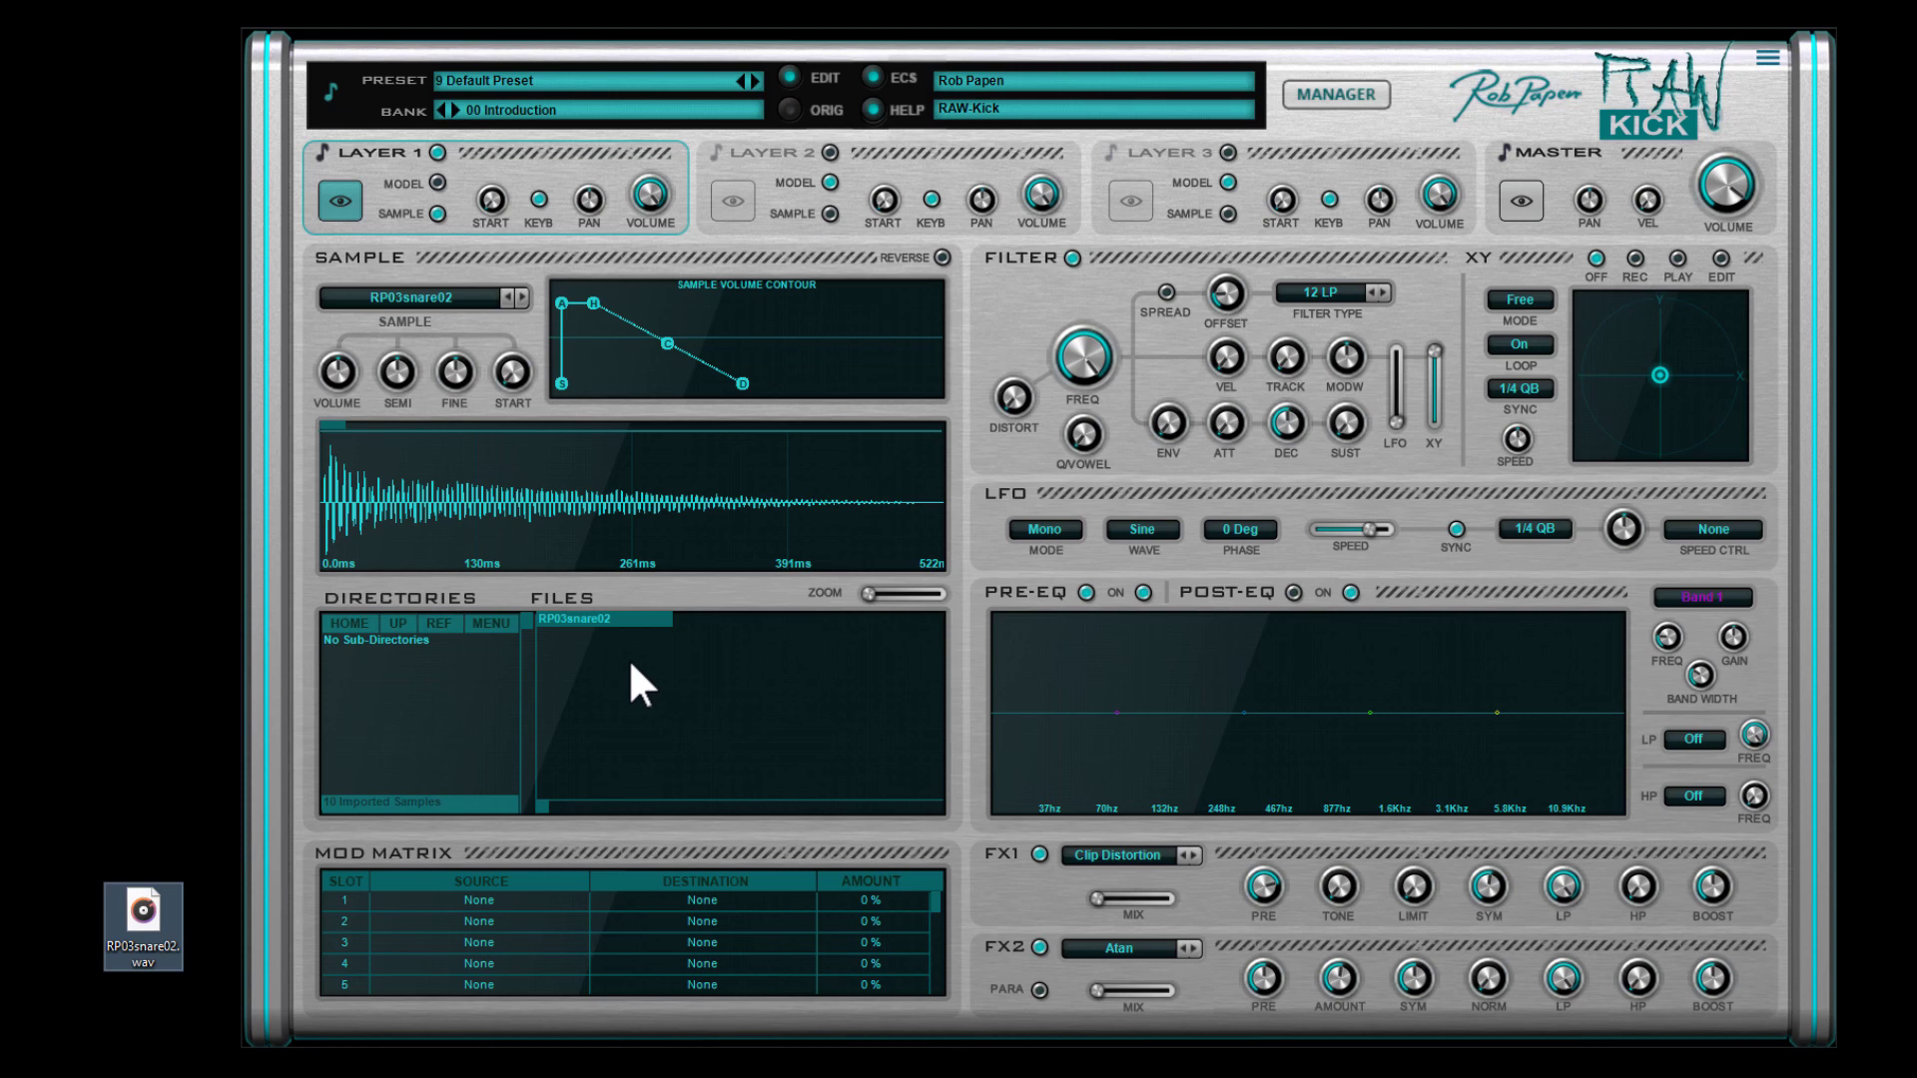
# Check the contents of the 10 Imported Samples directory in the sample browser and return to the base directory
pyautogui.click(397, 625)
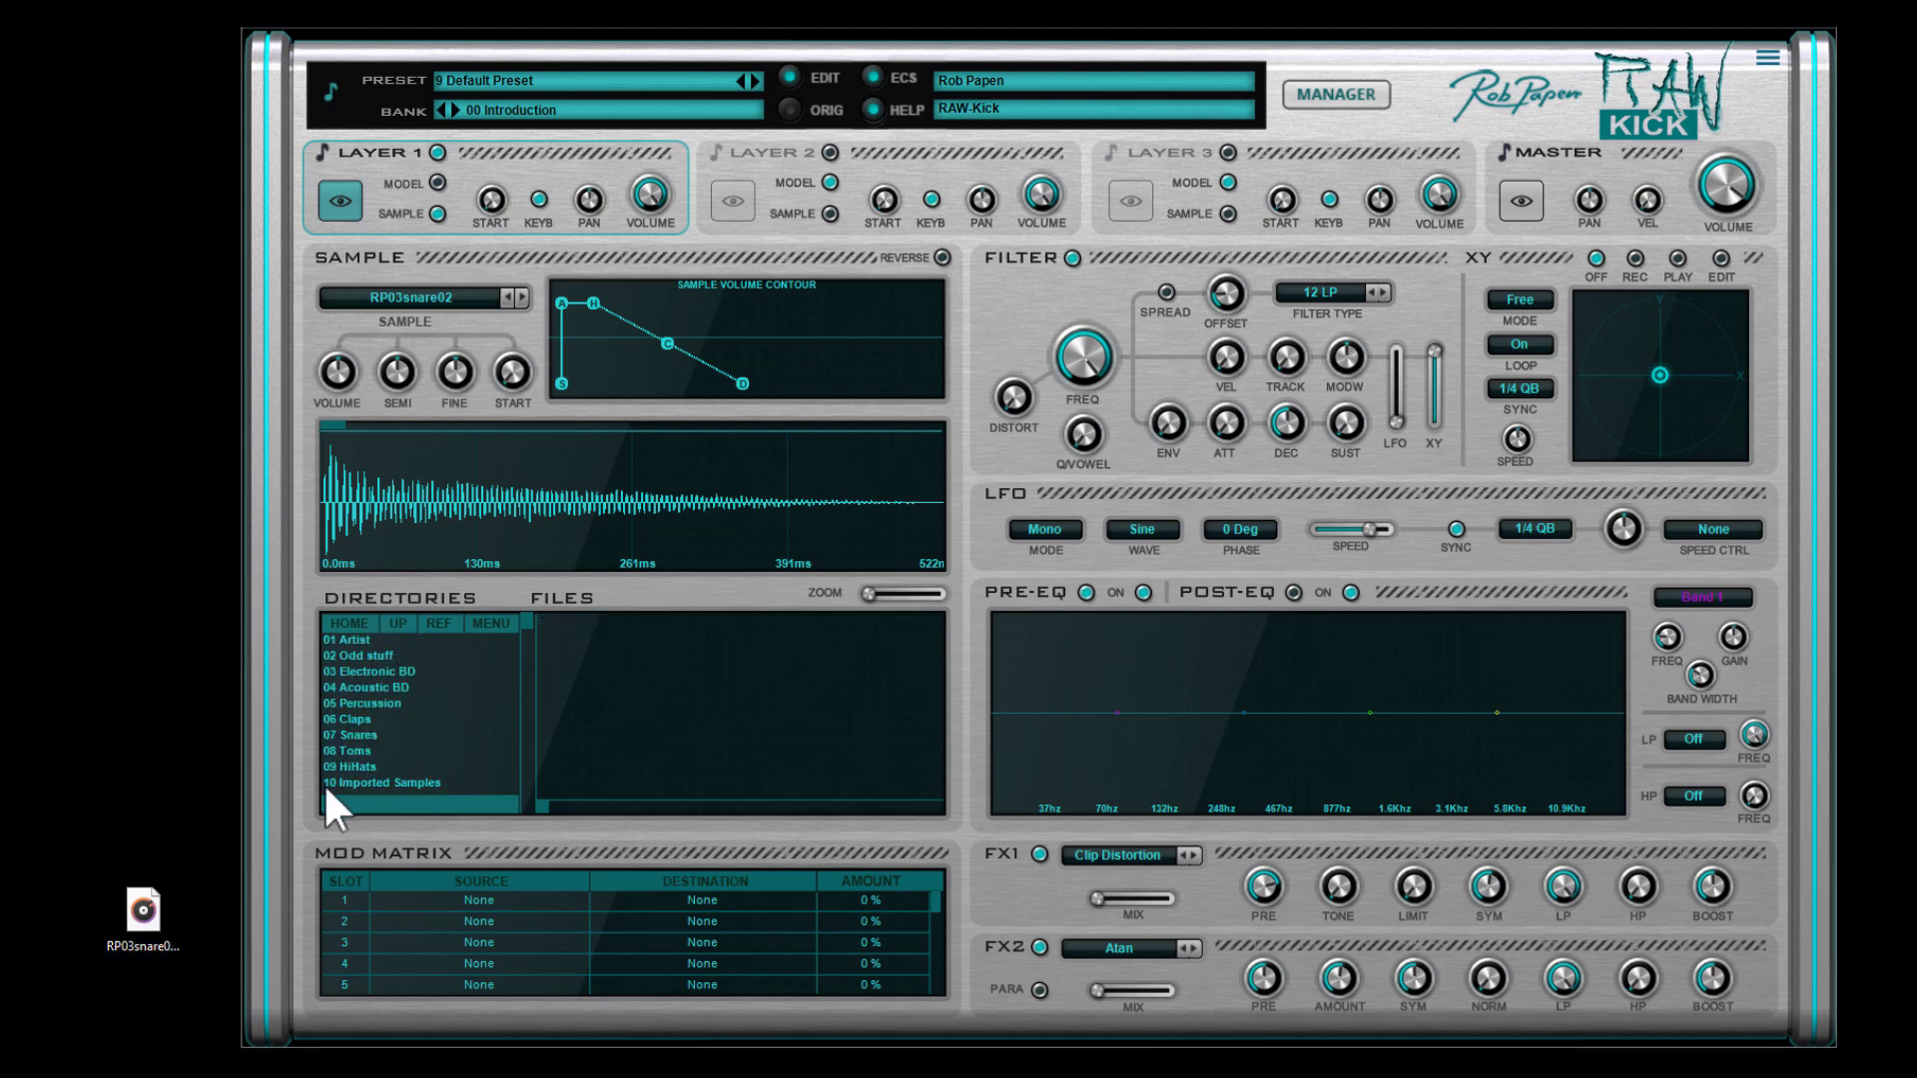
pyautogui.doubleClick(349, 783)
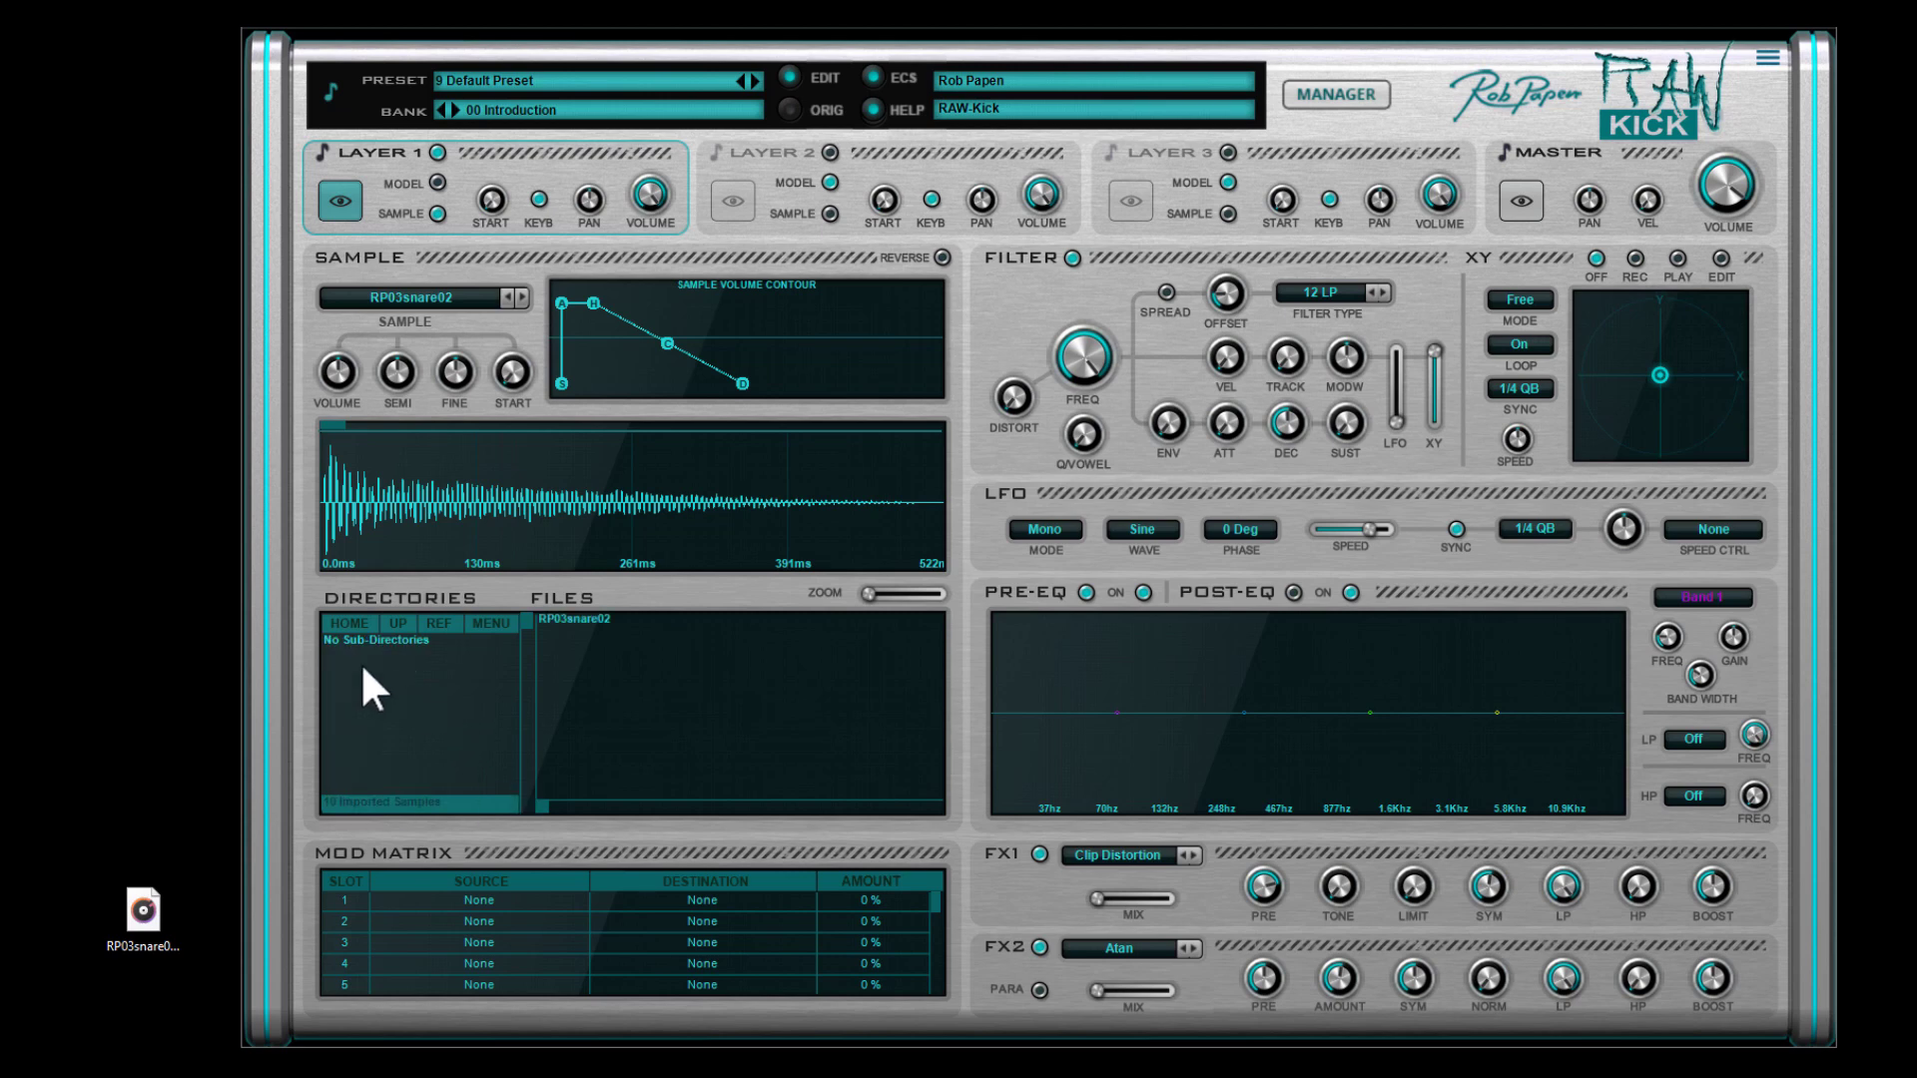
pyautogui.click(397, 625)
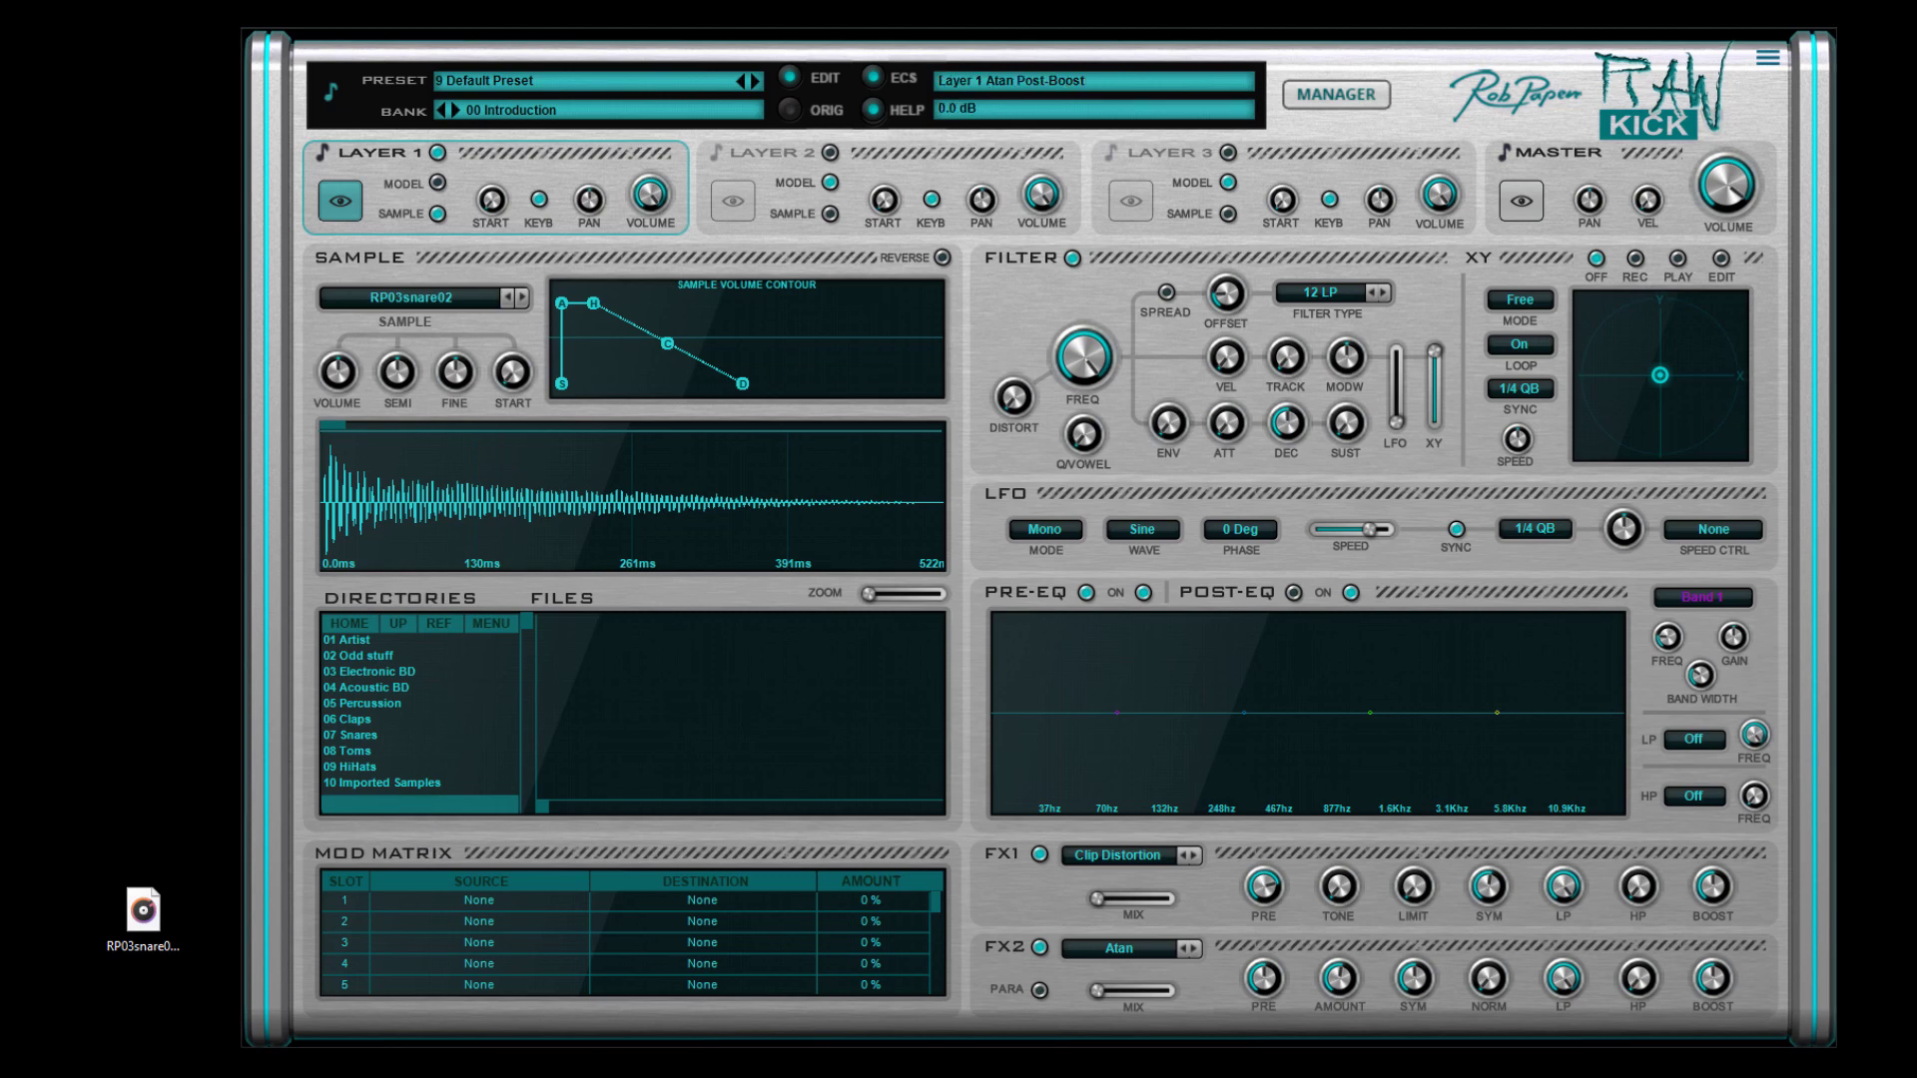
# Switch to File Explorer, inspect the 10 Imported Samples folder inside RAW-Kick's Samples folder, and go back to the parent folder
pyautogui.moveTo(0, 233); pyautogui.dragTo(1176, 221)
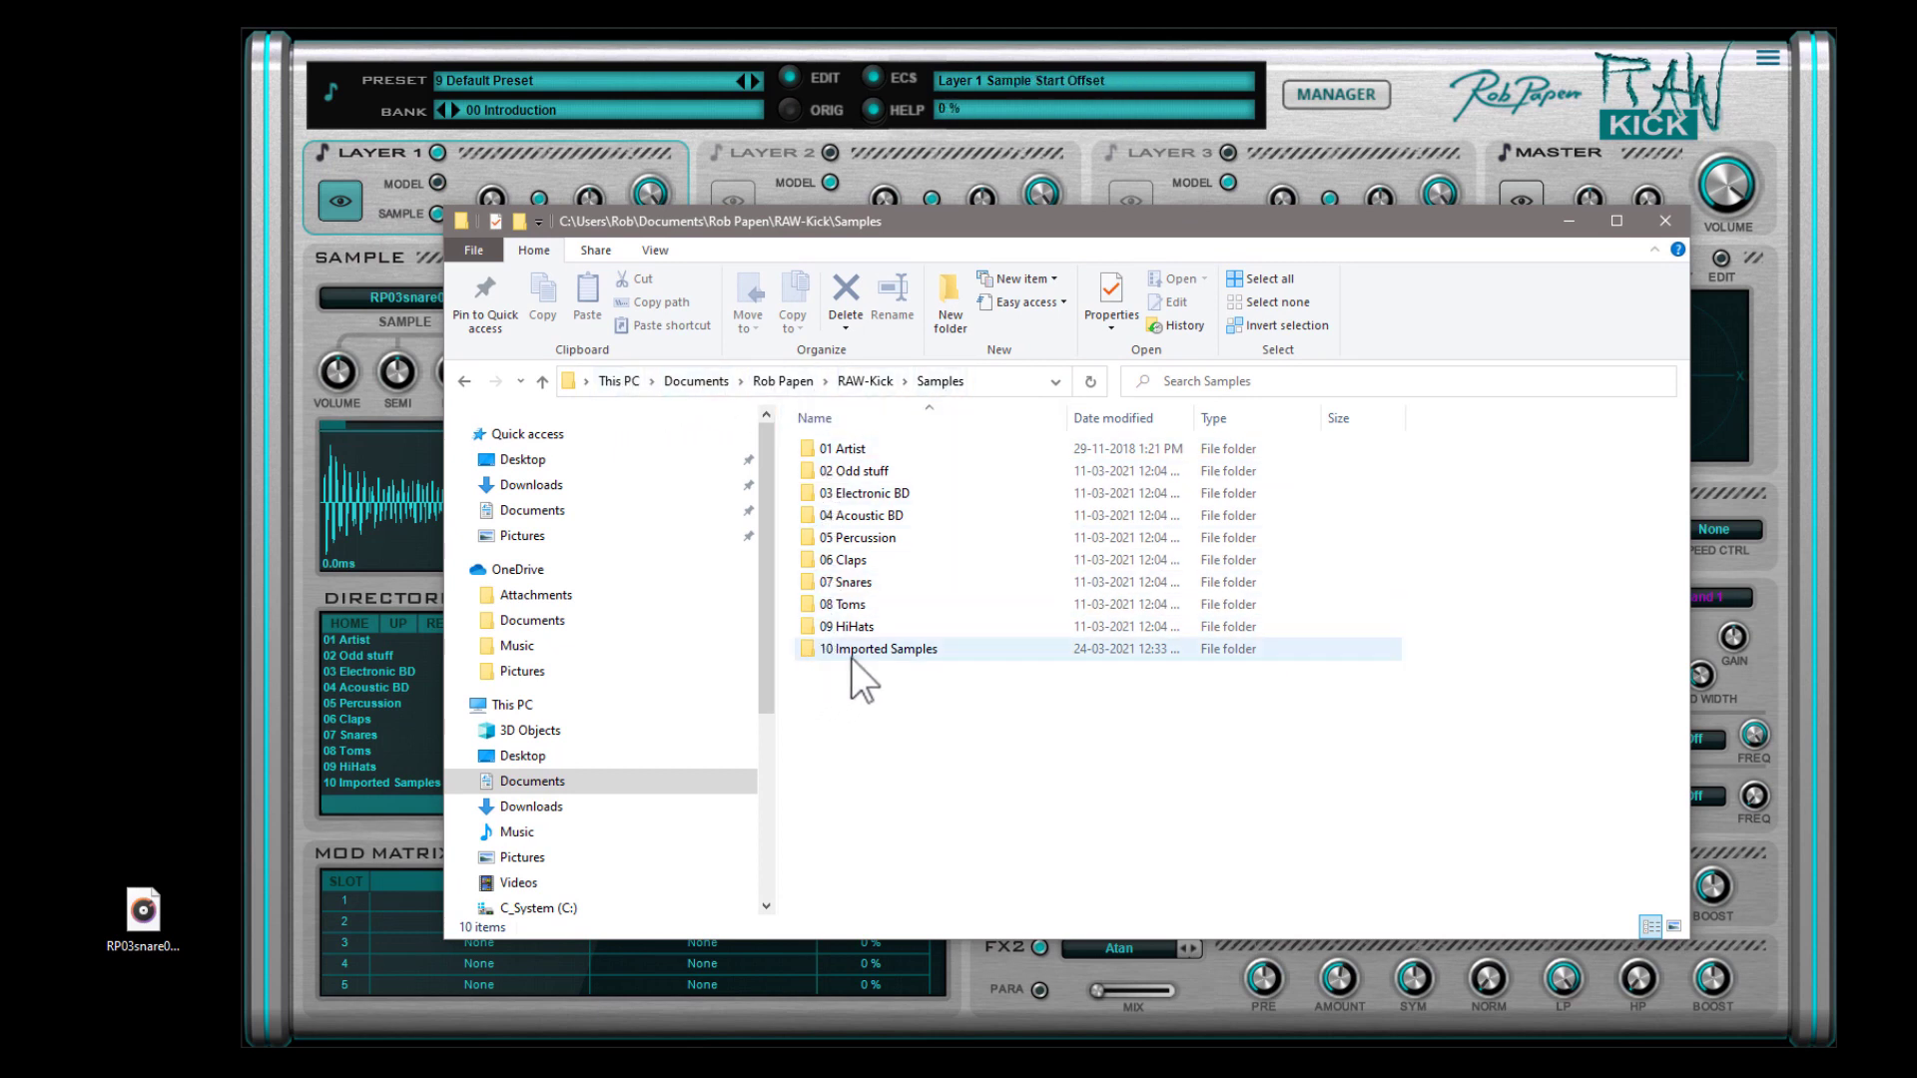
pyautogui.click(806, 653)
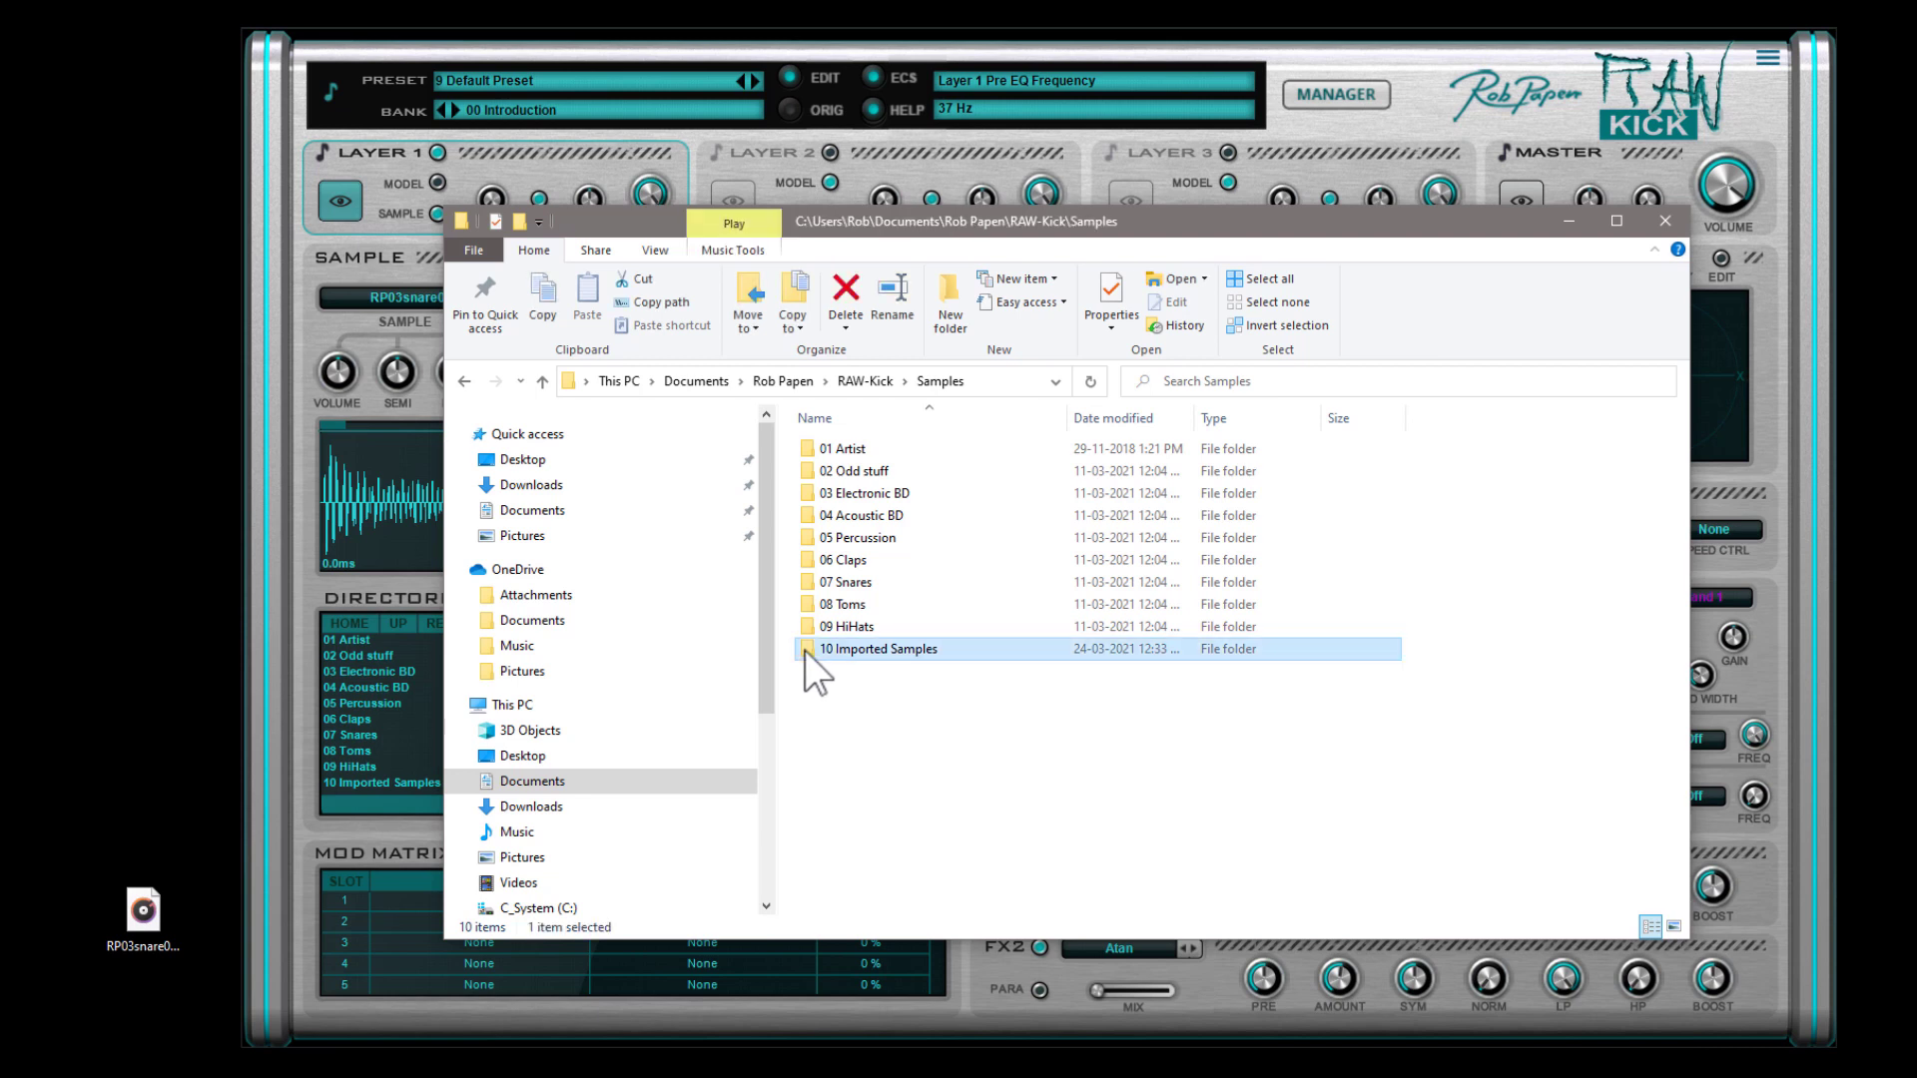
pyautogui.doubleClick(805, 651)
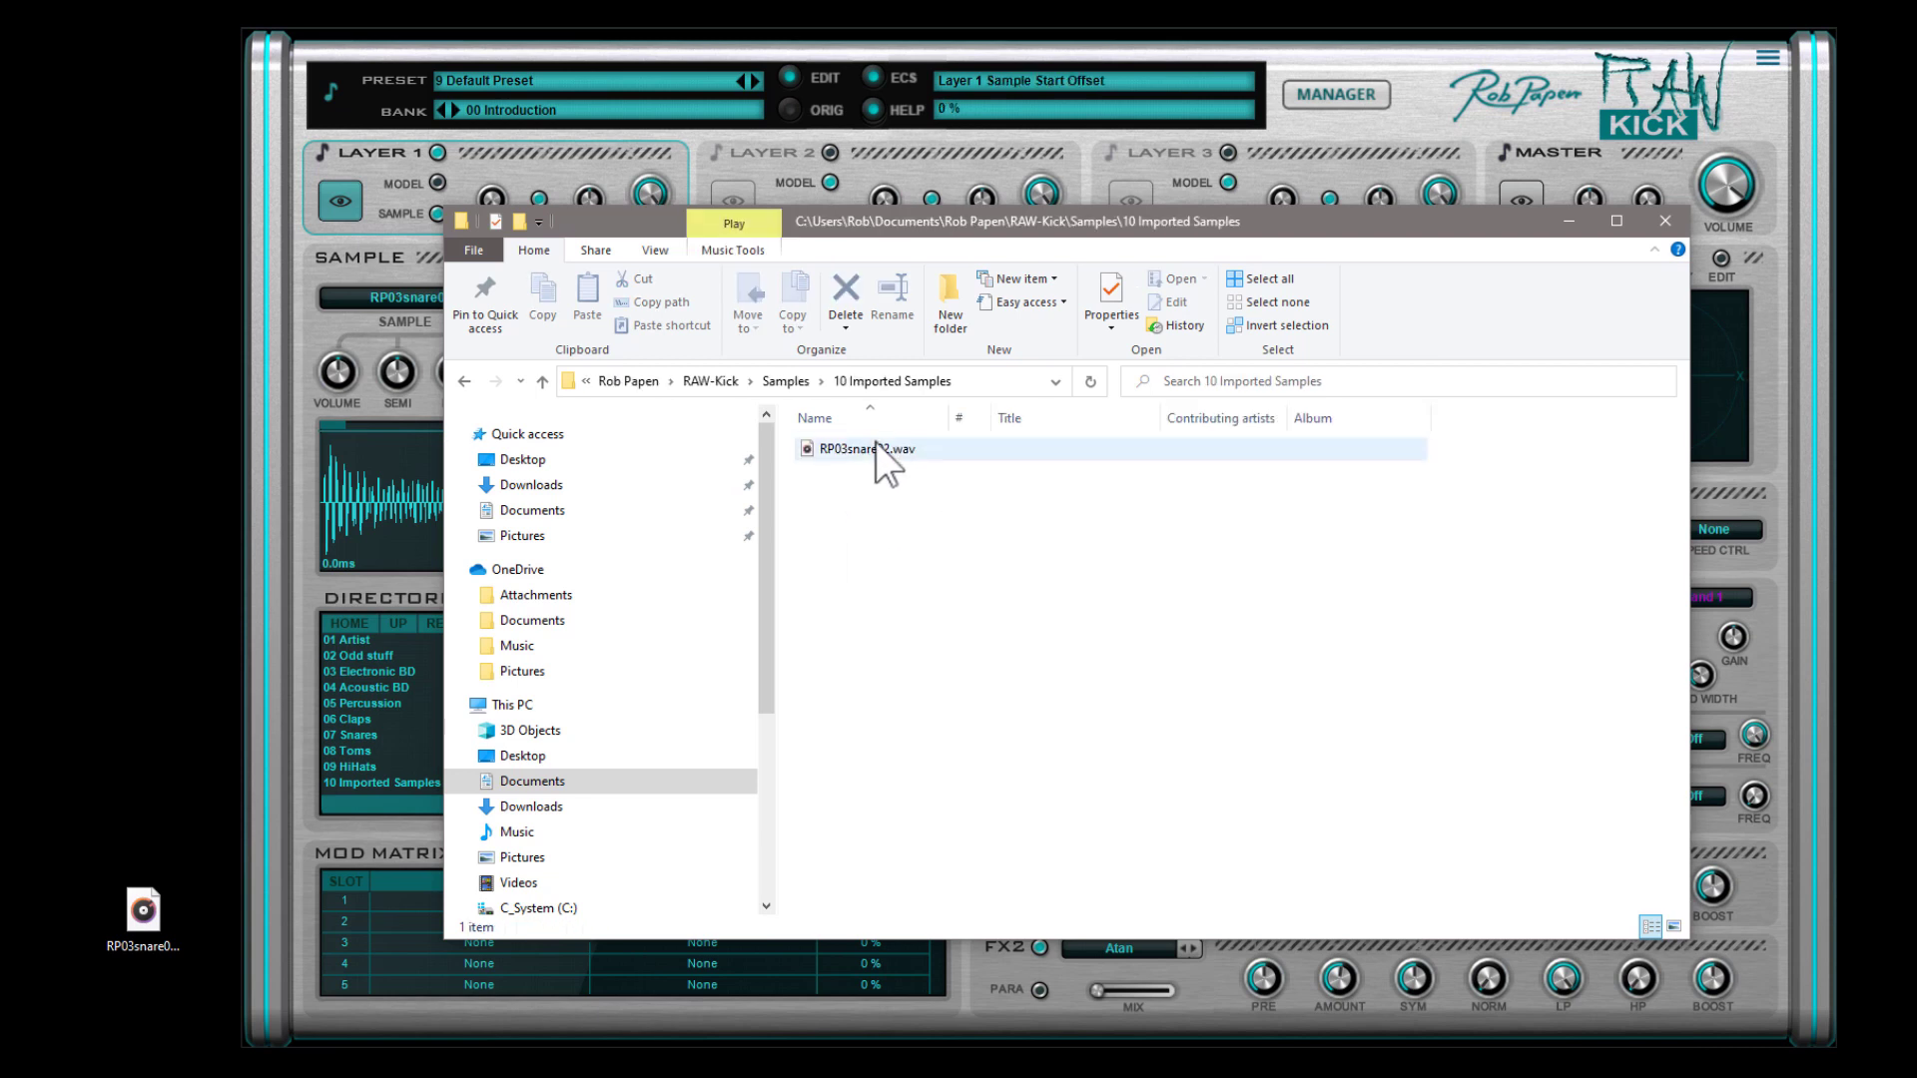
pyautogui.click(462, 382)
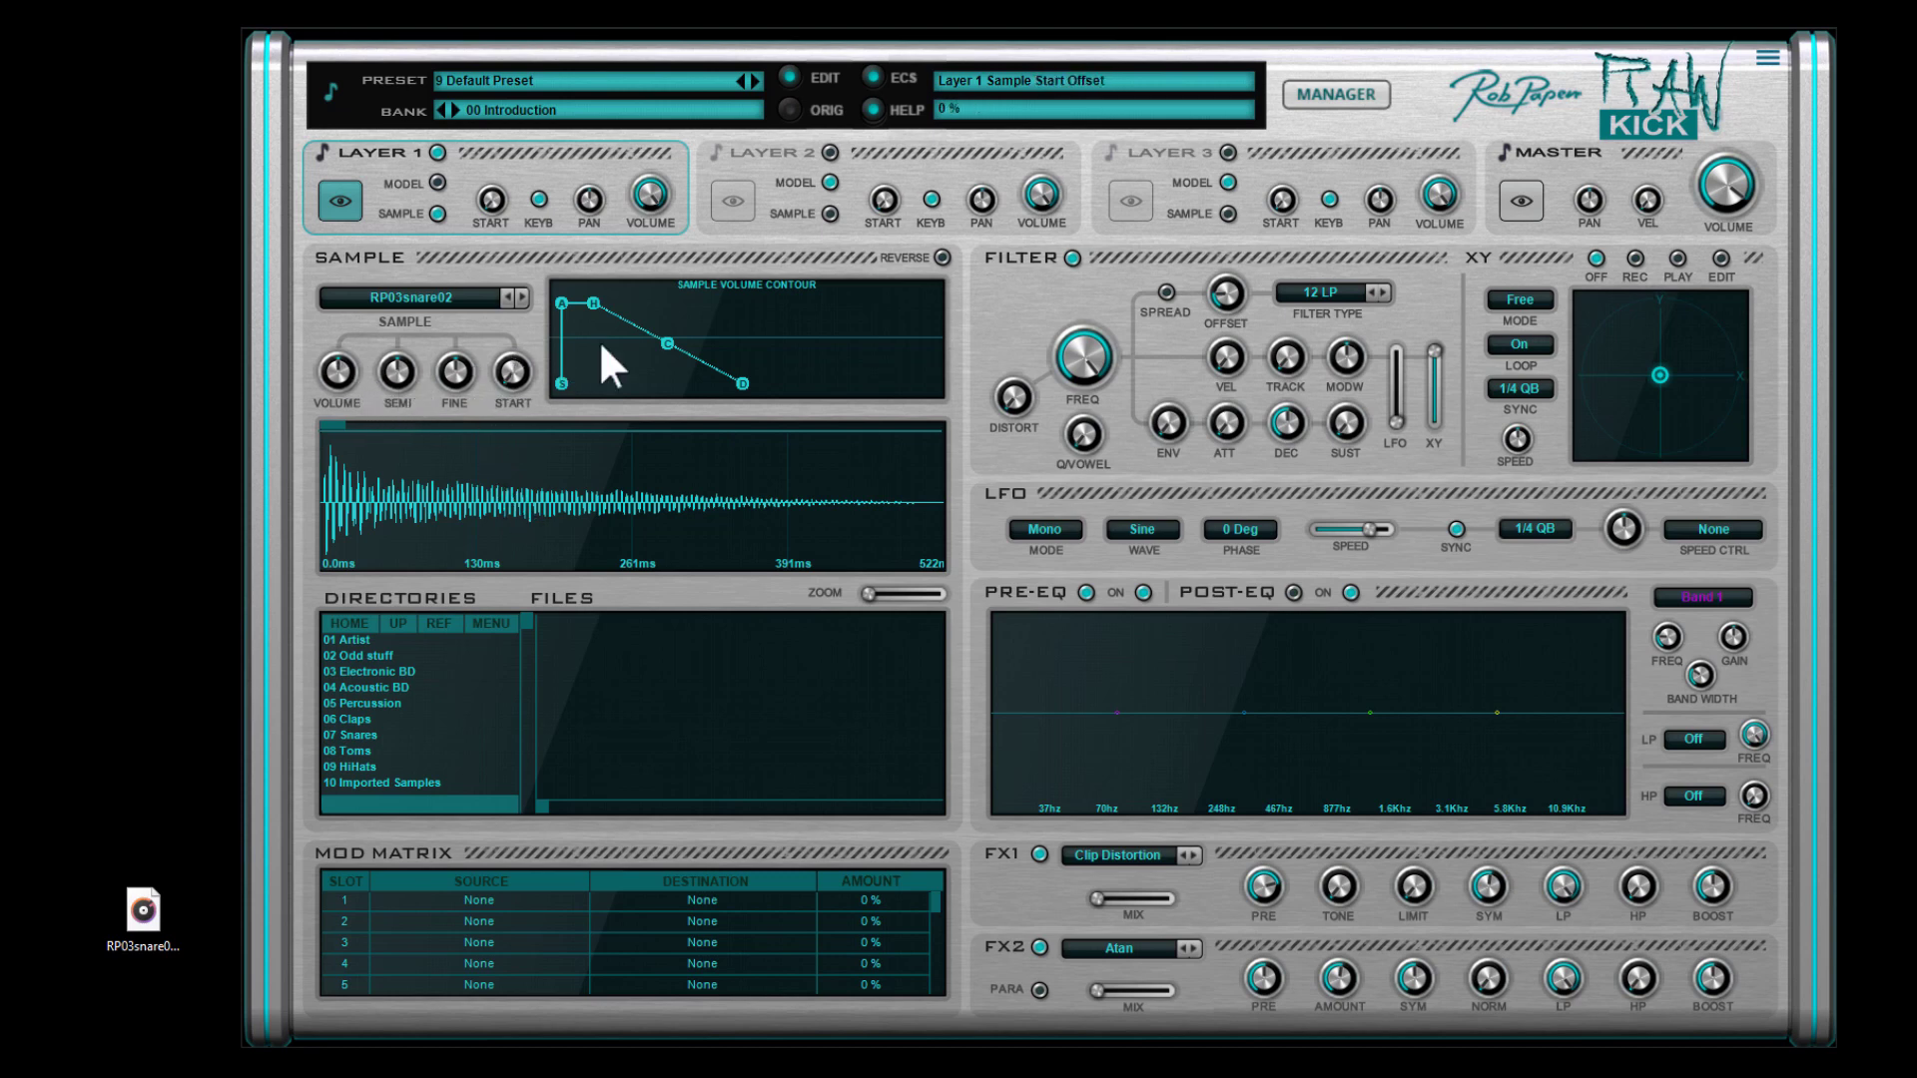
# Try reversing layer 1's sample and adjusting its start offset, and turn the reverse option off
pyautogui.click(942, 257)
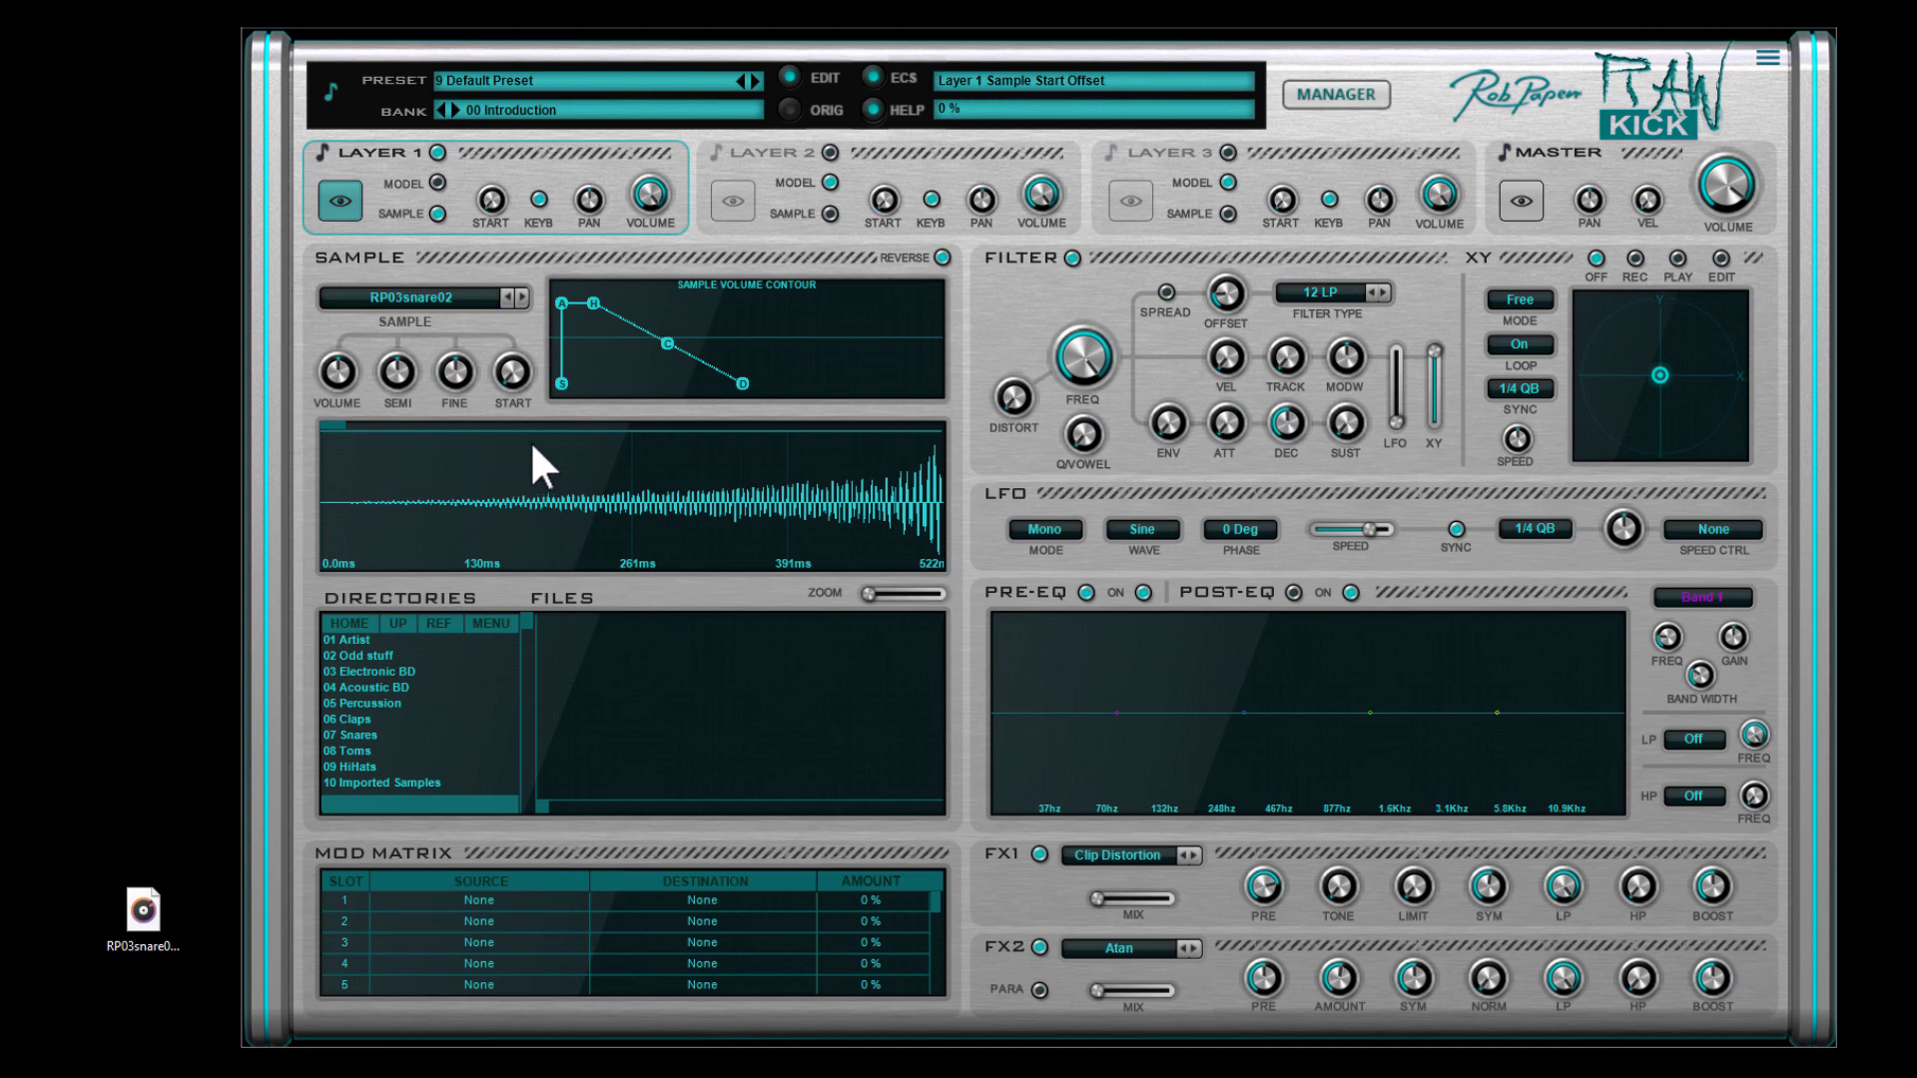
pyautogui.moveTo(513, 369)
pyautogui.mouseDown()
pyautogui.moveTo(517, 326)
pyautogui.moveTo(519, 410)
pyautogui.moveTo(559, 463)
pyautogui.mouseUp()
pyautogui.click(941, 255)
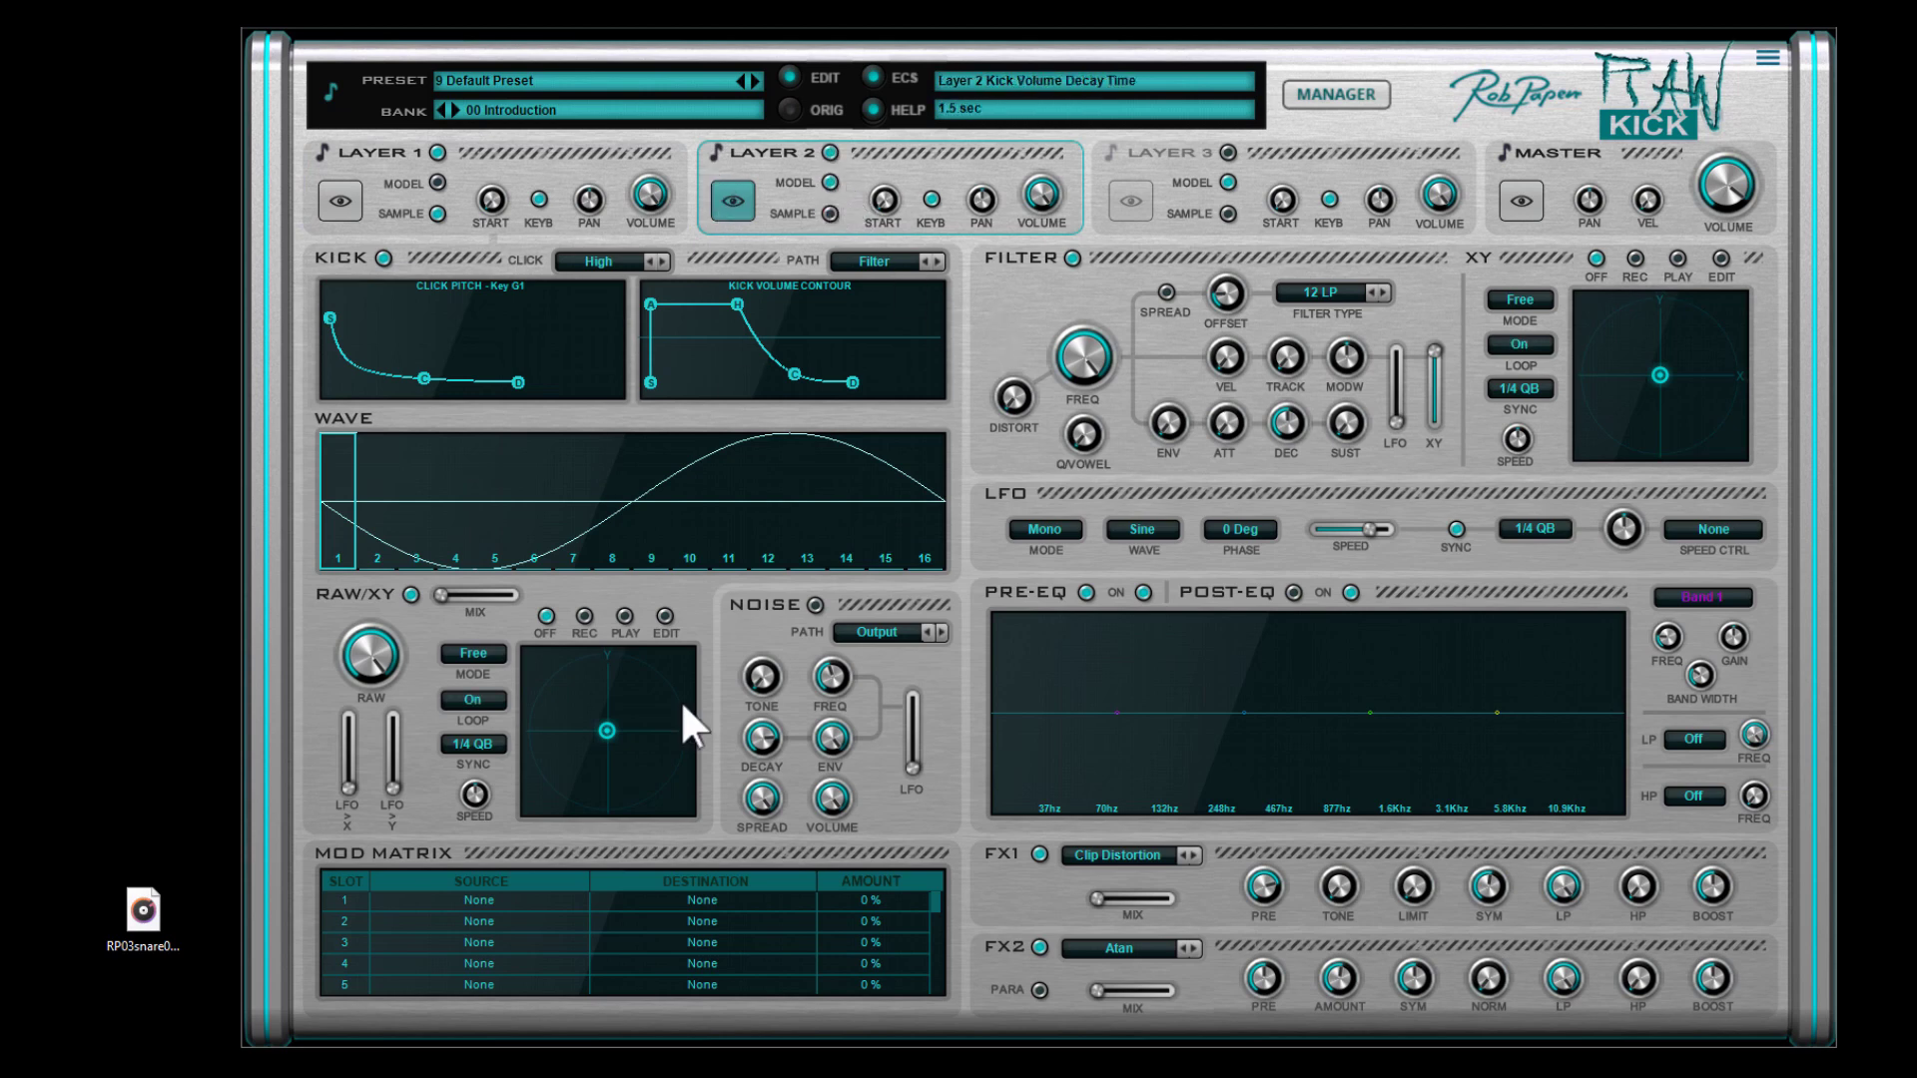
# Enable layer 3 and switch it from model to sample playback
pyautogui.click(1227, 151)
pyautogui.click(1230, 212)
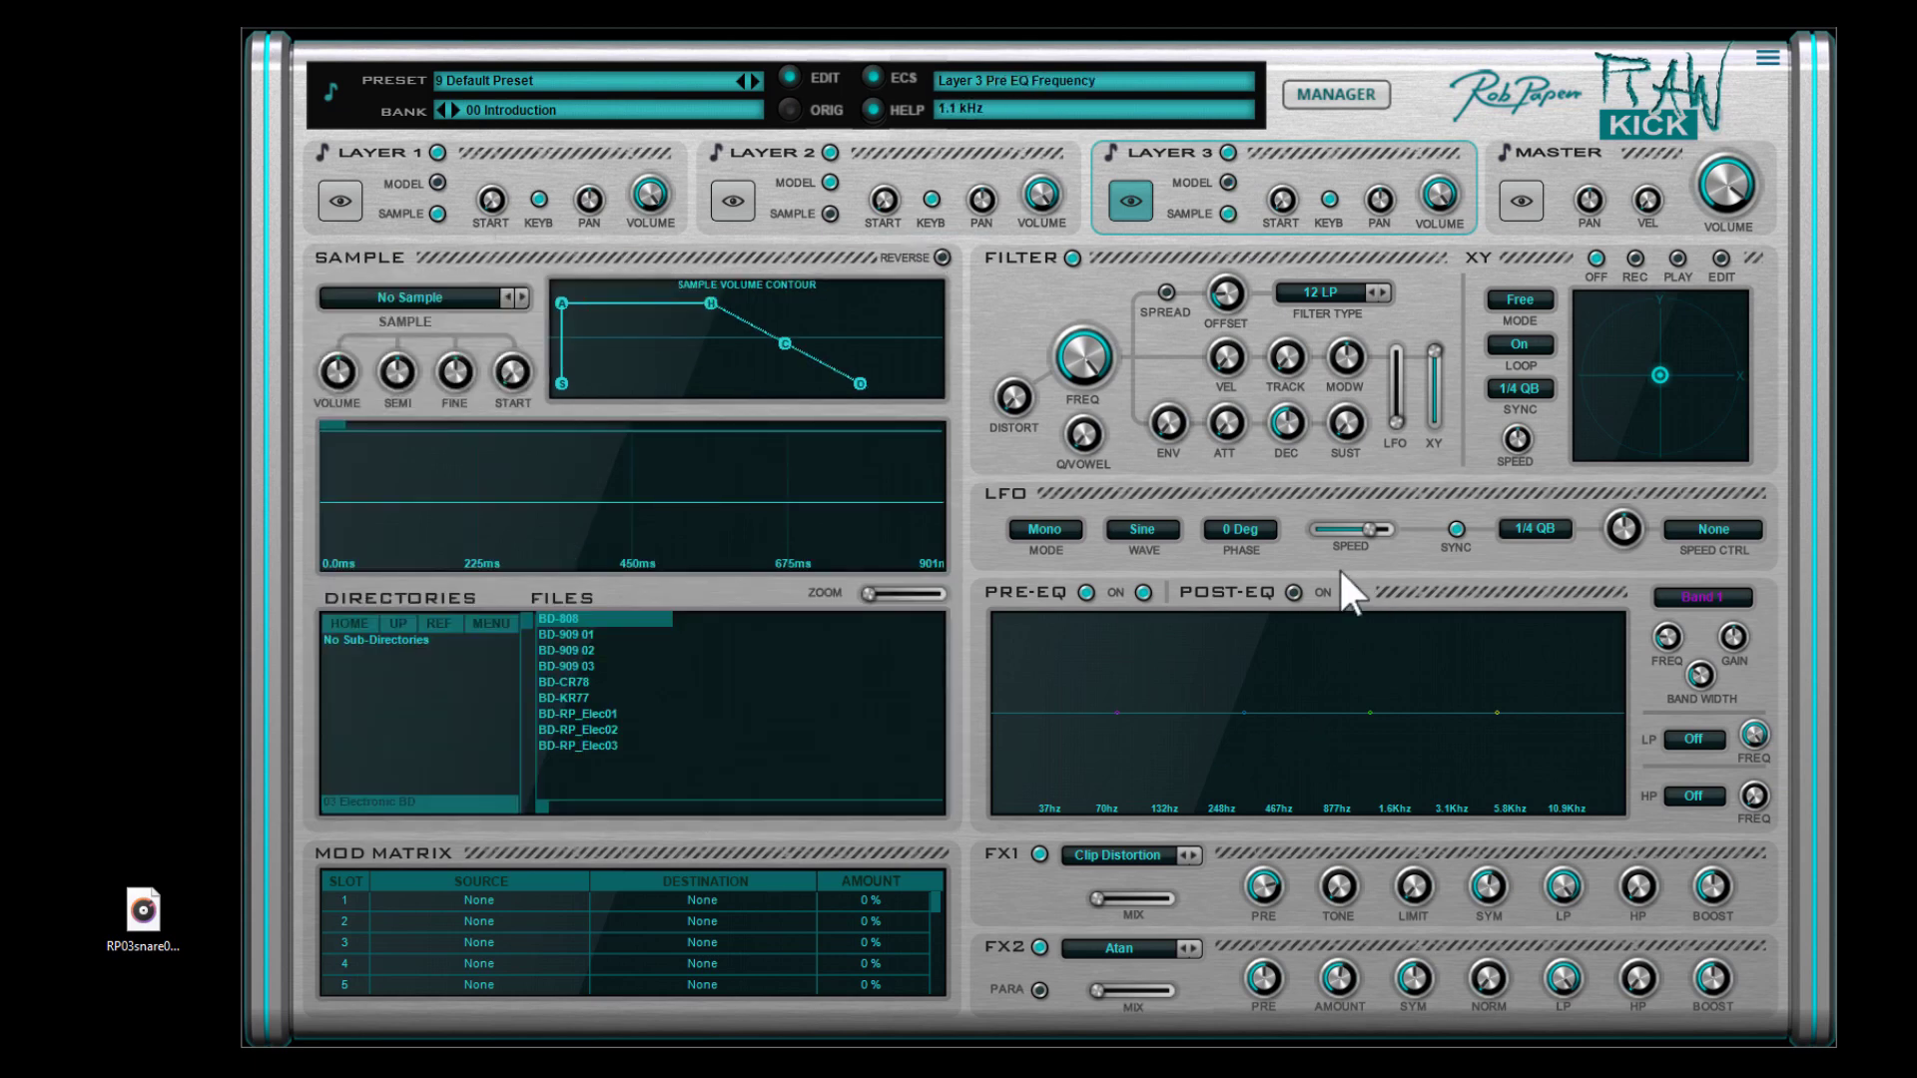